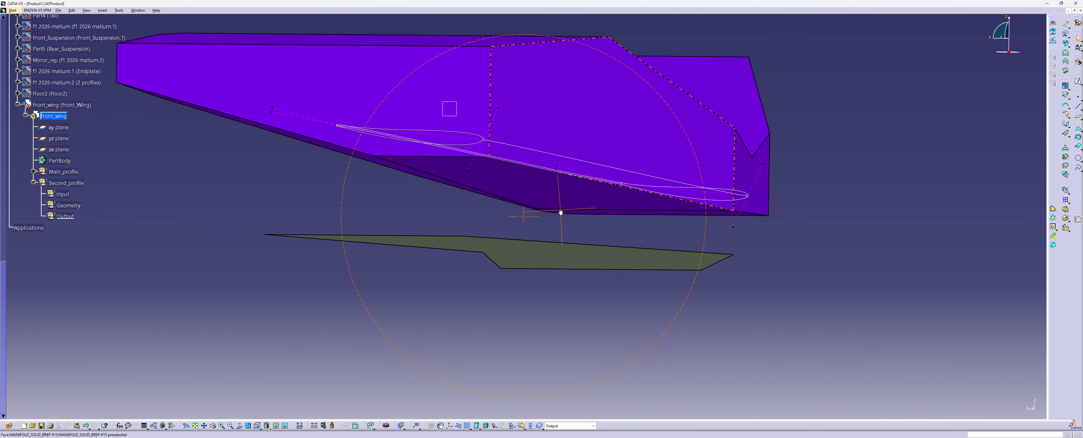
pyautogui.rightClick(482, 166)
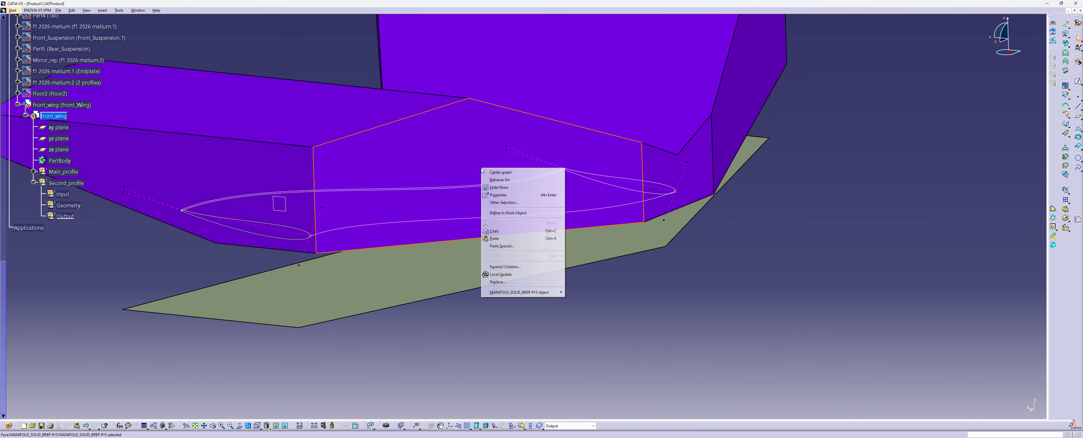
pyautogui.click(515, 184)
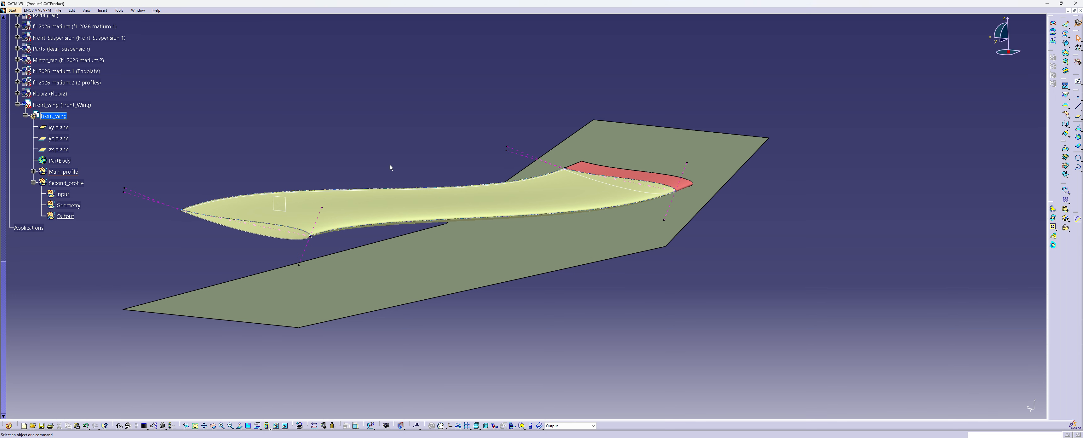
pyautogui.hotkey('ctrl', 'z')
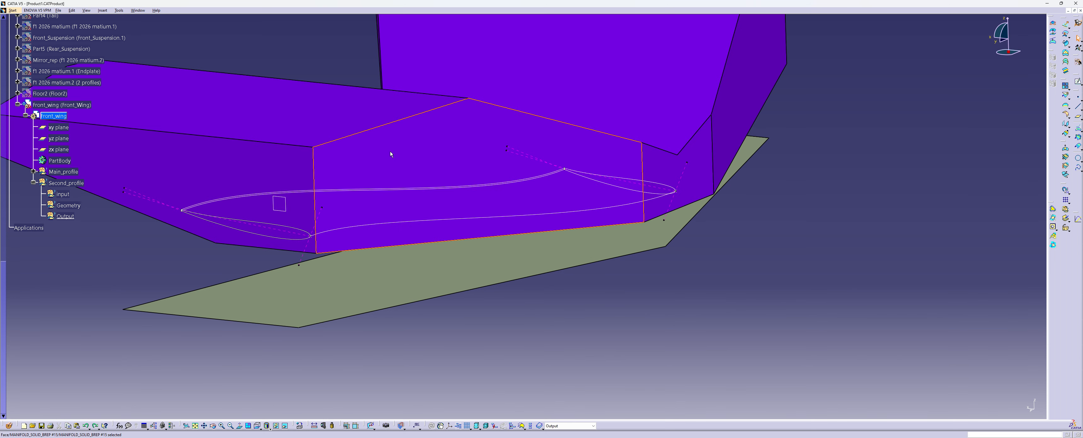
# Inspect the definition of the on-plane point at the front end of the main profile's near section
pyautogui.moveTo(390, 154); pyautogui.dragTo(376, 236, button='middle')
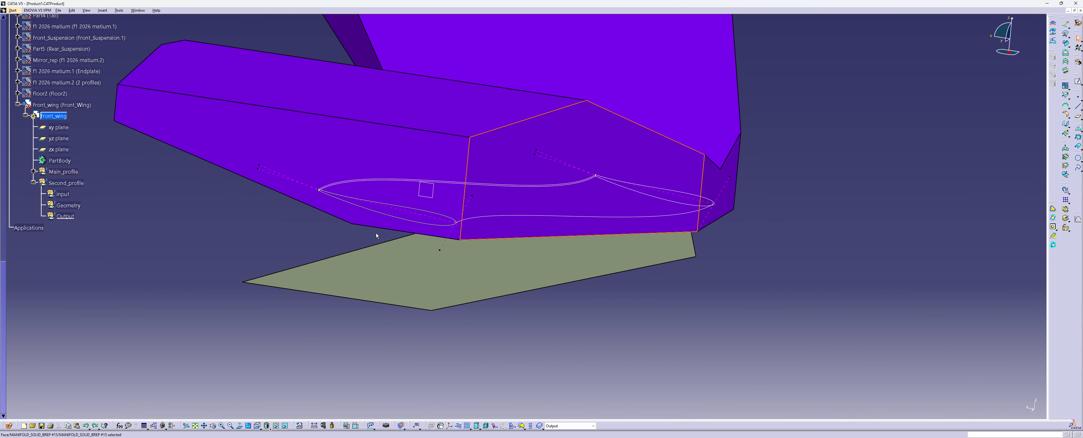
pyautogui.click(376, 236)
pyautogui.moveTo(618, 195); pyautogui.dragTo(559, 180, button='middle')
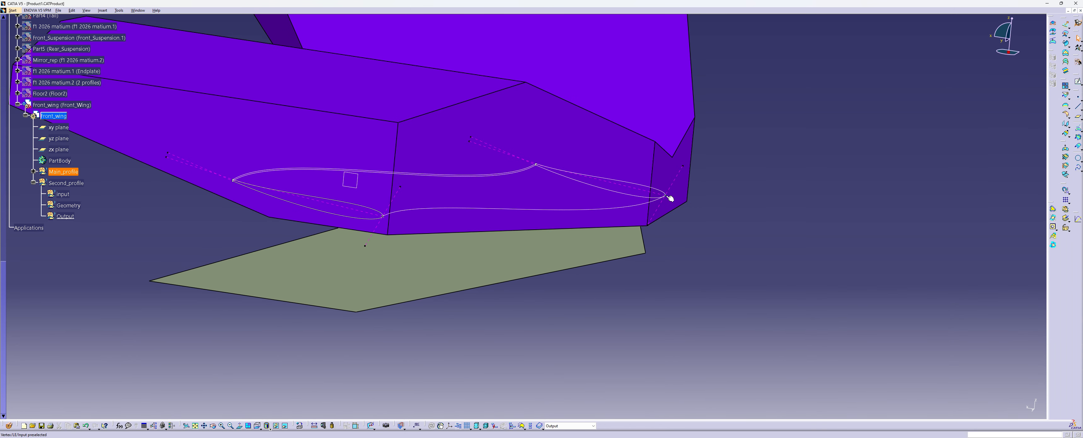
pyautogui.doubleClick(381, 218)
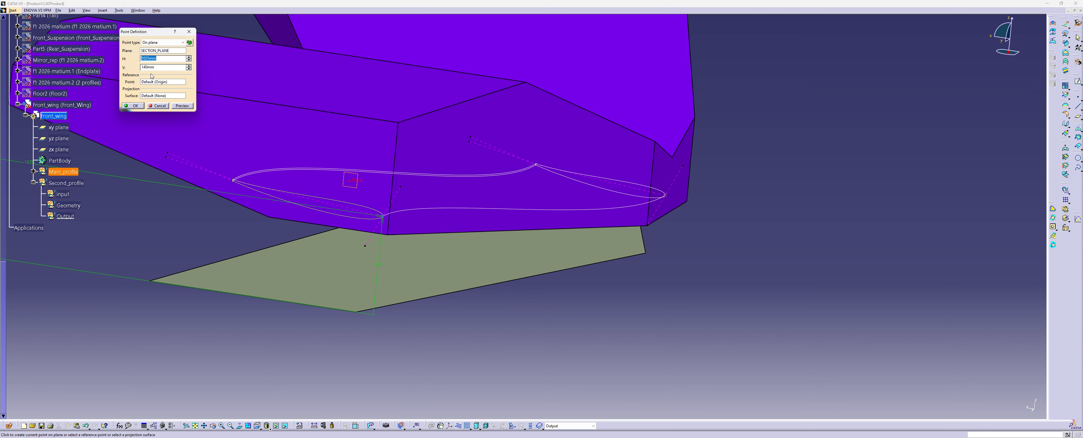
pyautogui.click(188, 31)
pyautogui.moveTo(338, 218); pyautogui.dragTo(480, 189, button='middle')
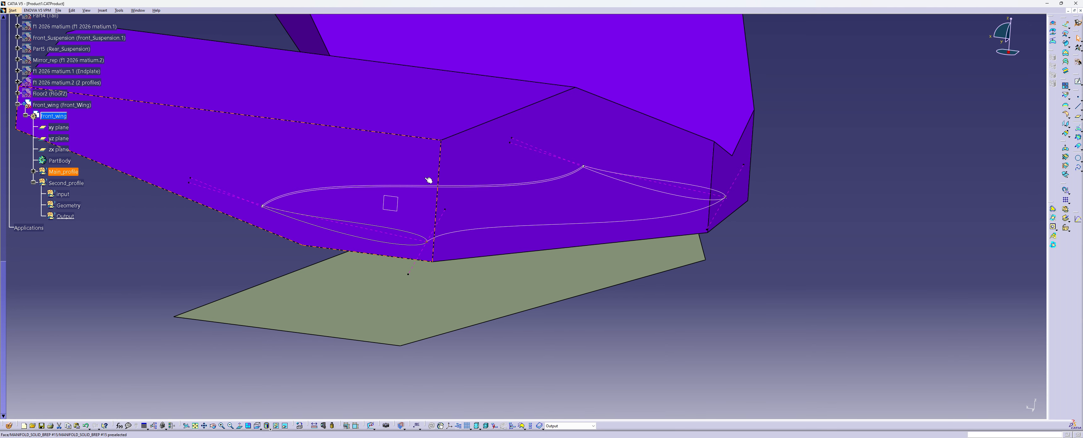
pyautogui.click(407, 184)
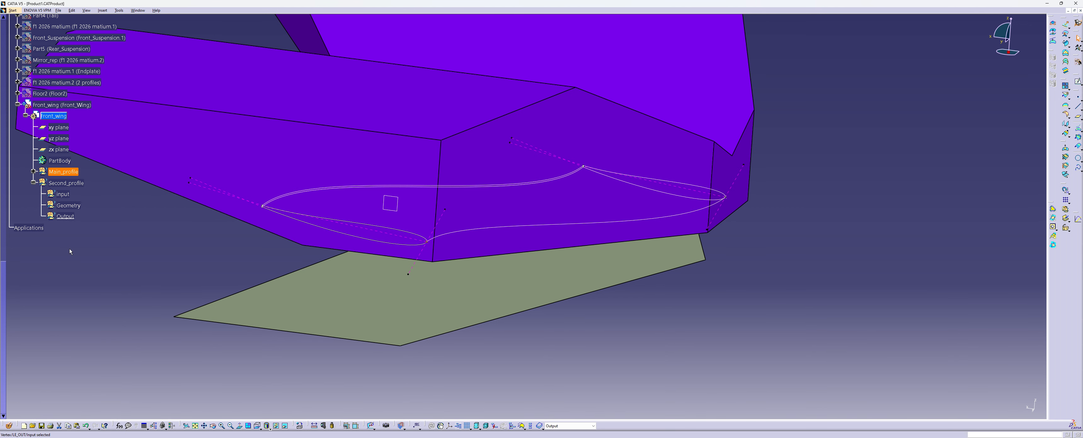
# Make the input set of Second_profile the work object and hide the purple solid covering the main wing profile
pyautogui.rightClick(62, 194)
pyautogui.click(92, 240)
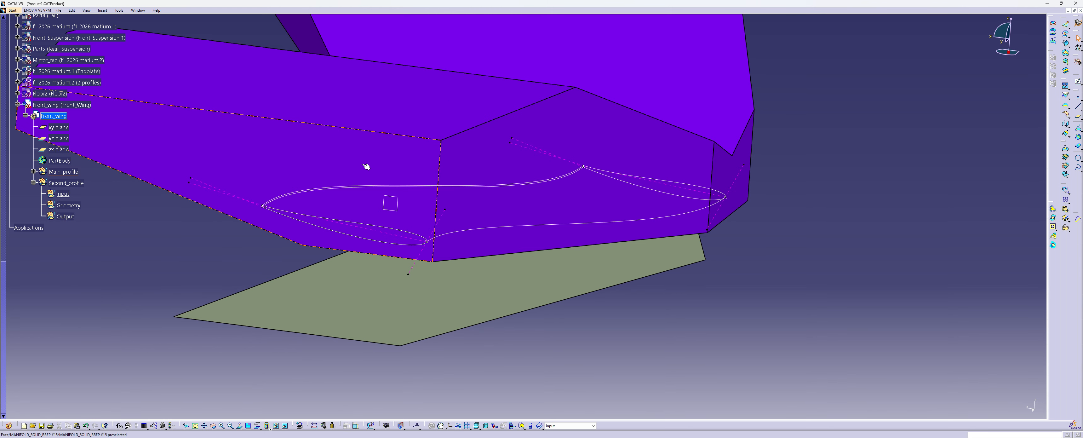
pyautogui.rightClick(331, 154)
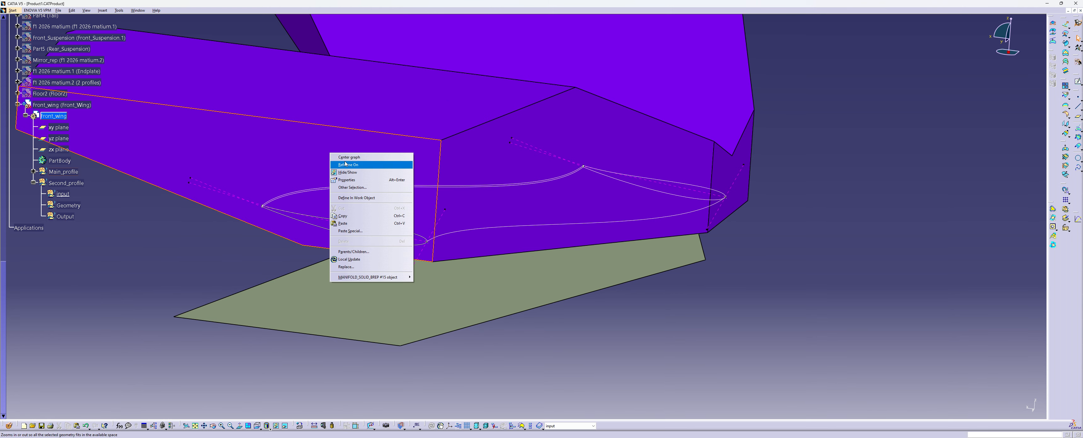
pyautogui.click(357, 174)
pyautogui.moveTo(481, 234)
pyautogui.mouseDown(button='middle')
pyautogui.moveTo(455, 236)
pyautogui.moveTo(463, 252)
pyautogui.moveTo(462, 235)
pyautogui.mouseUp(button='middle')
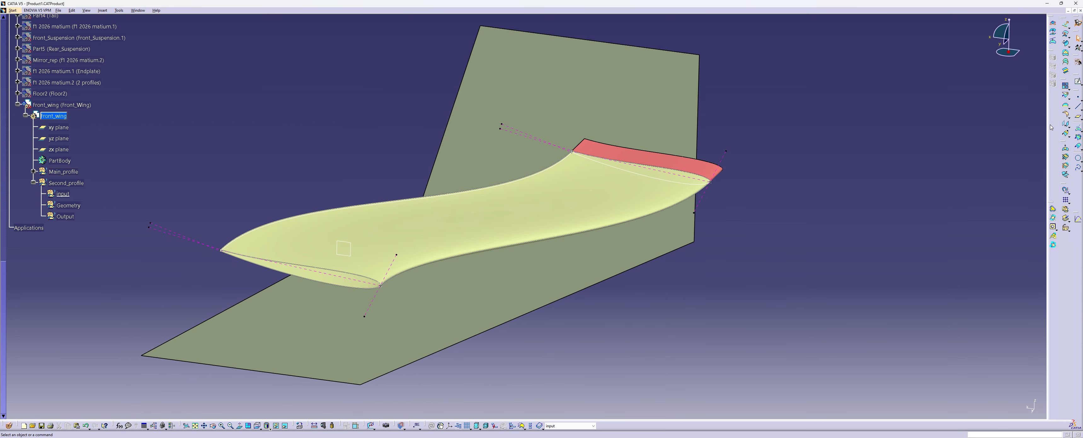
# Translate the TE_UP_GUIDE curve 15 mm along the Z component
pyautogui.click(1064, 125)
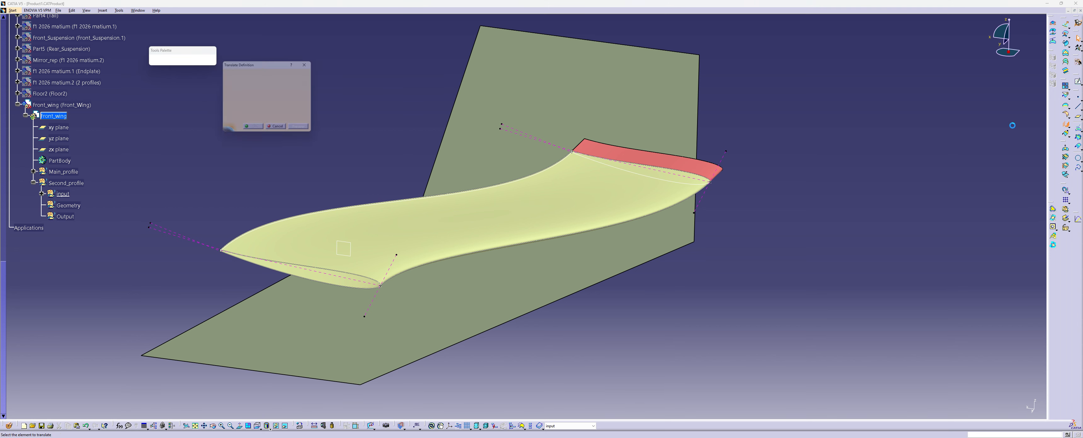
pyautogui.click(510, 184)
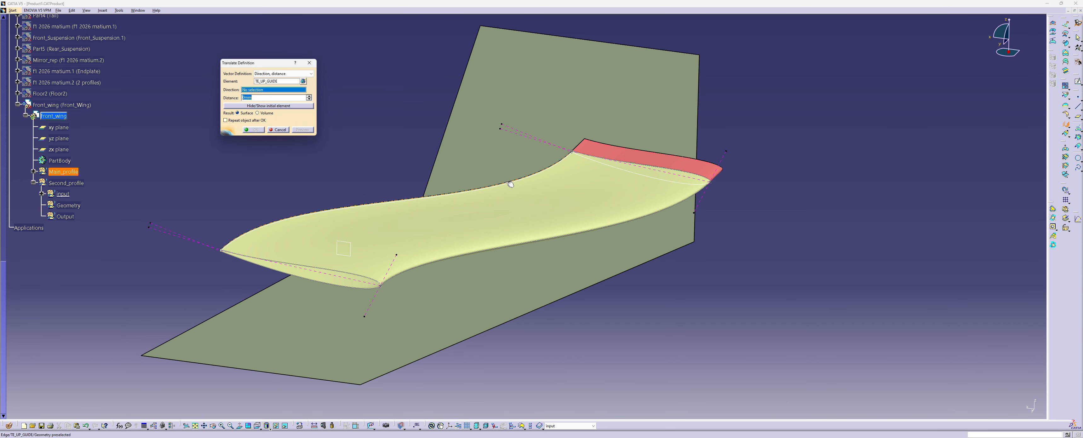
pyautogui.rightClick(258, 89)
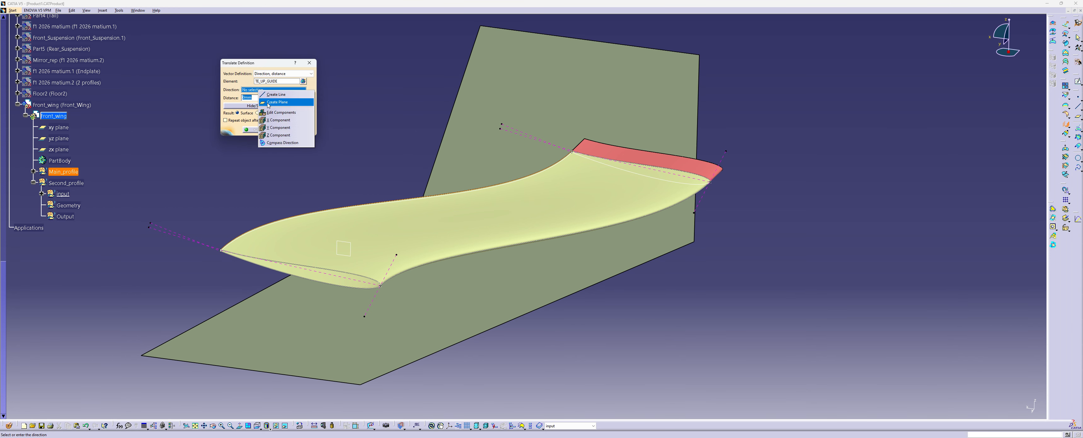
pyautogui.click(279, 135)
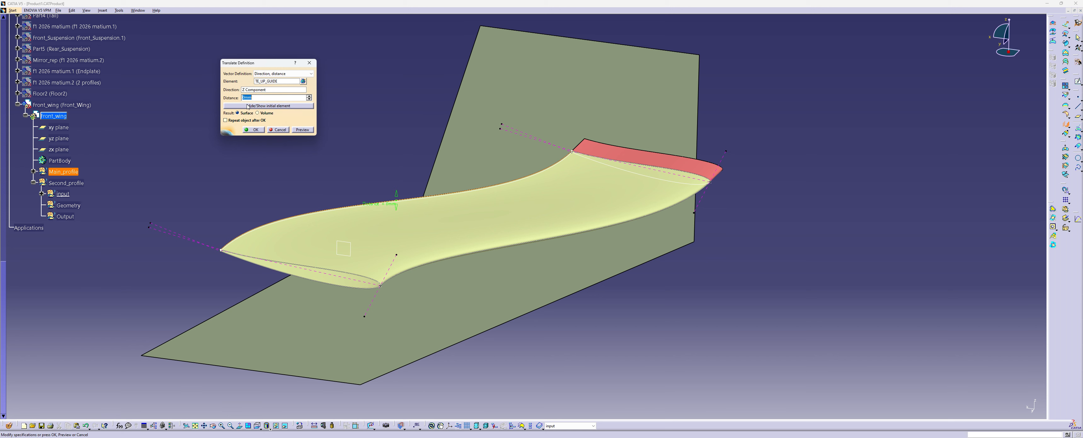
pyautogui.write('15')
pyautogui.press('Return')
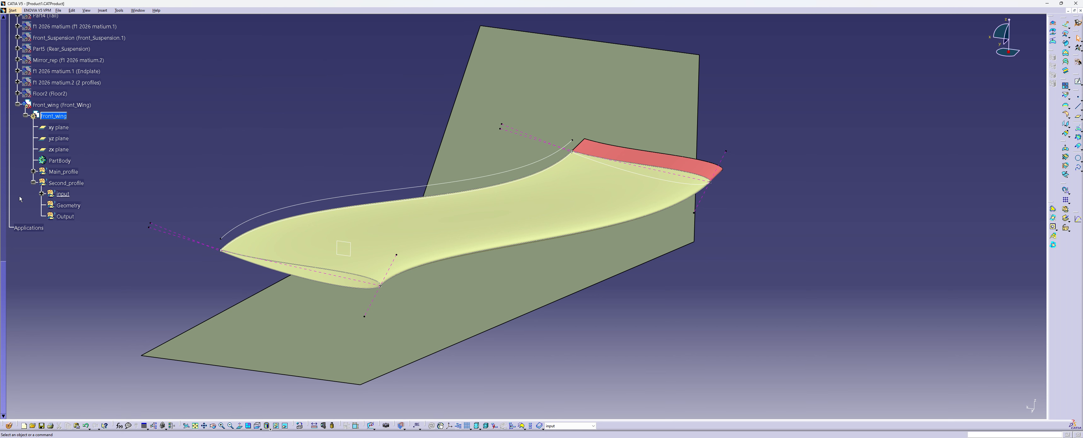
# Rename the translated curve in the input set as LE_Guide
pyautogui.click(41, 195)
pyautogui.rightClick(71, 205)
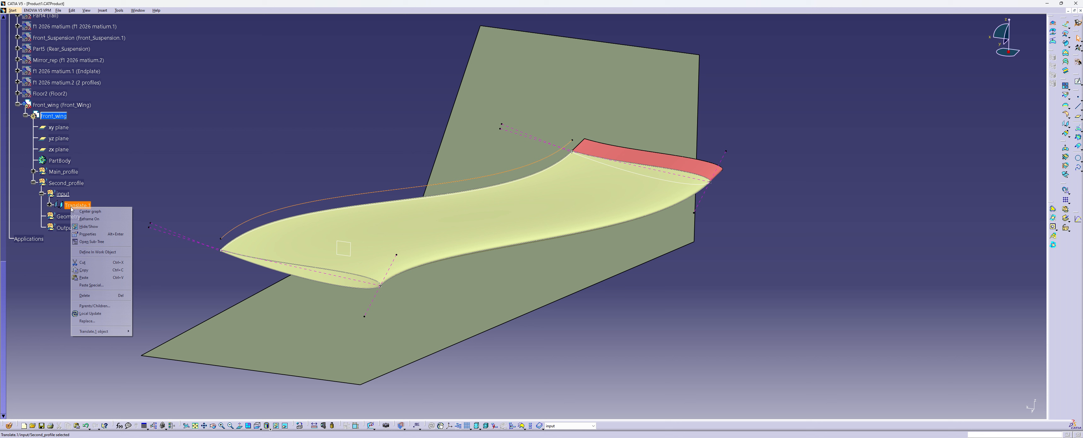
pyautogui.click(97, 235)
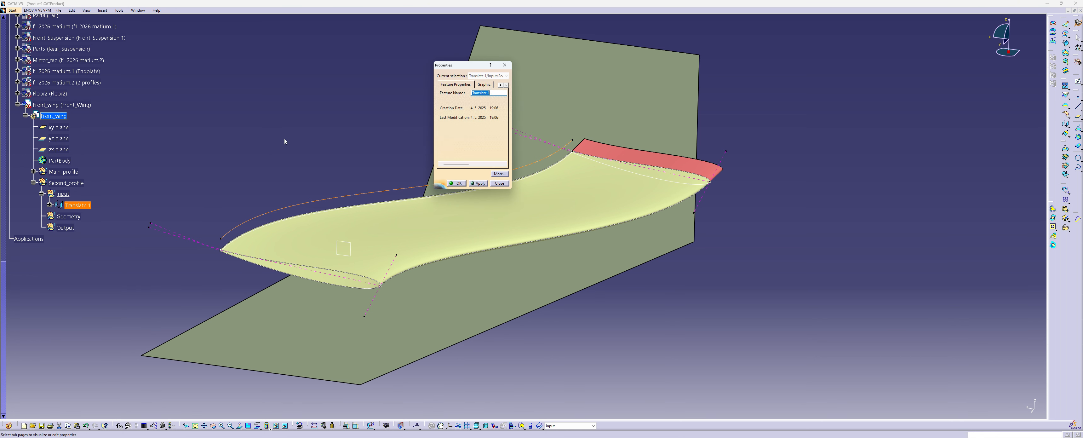
pyautogui.write('Gu')
pyautogui.write('LE')
pyautogui.click(456, 183)
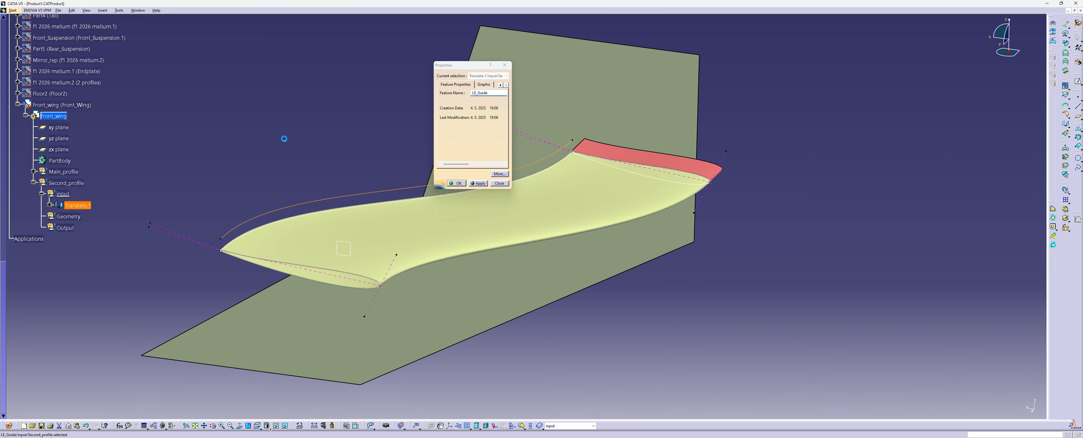
pyautogui.click(246, 139)
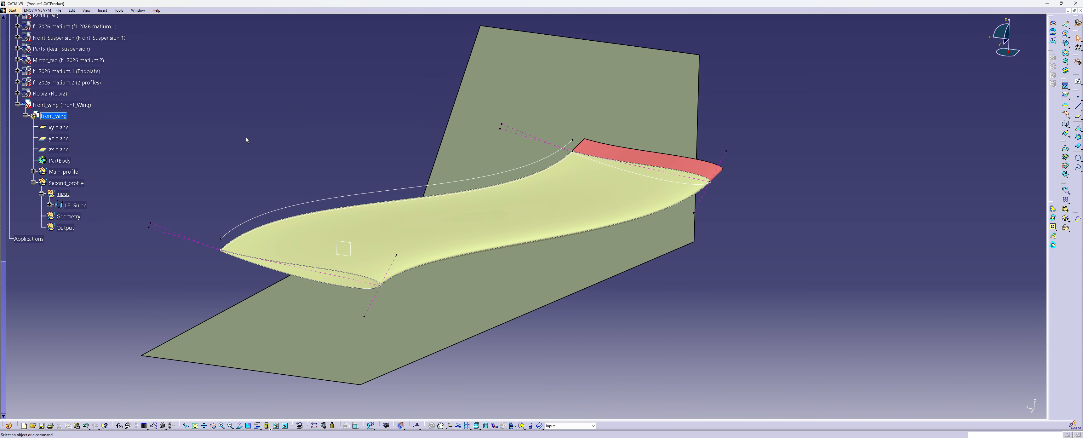
# Set up an Angle/Normal to curve line from CHORD through the LE_Guide end vertex, with start 0 mm and end 100 mm
pyautogui.moveTo(268, 153); pyautogui.dragTo(277, 172, button='middle')
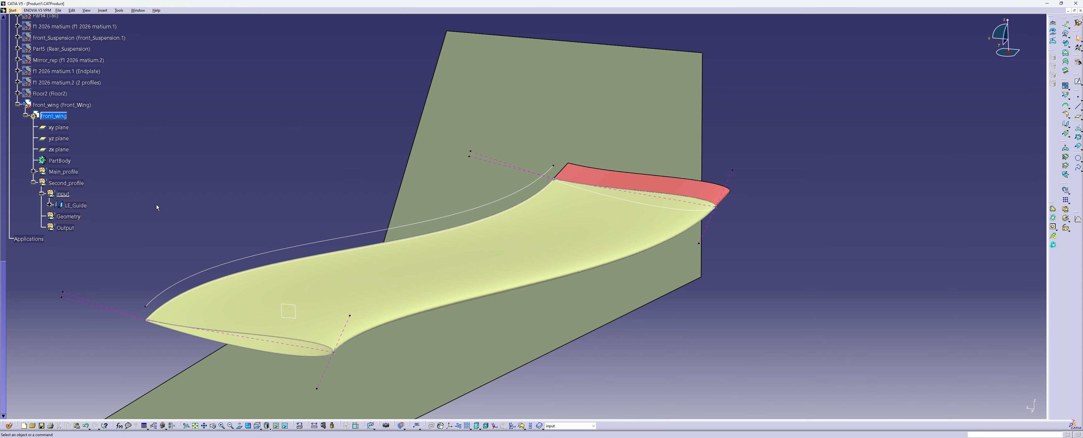
pyautogui.moveTo(156, 204); pyautogui.dragTo(353, 217, button='middle')
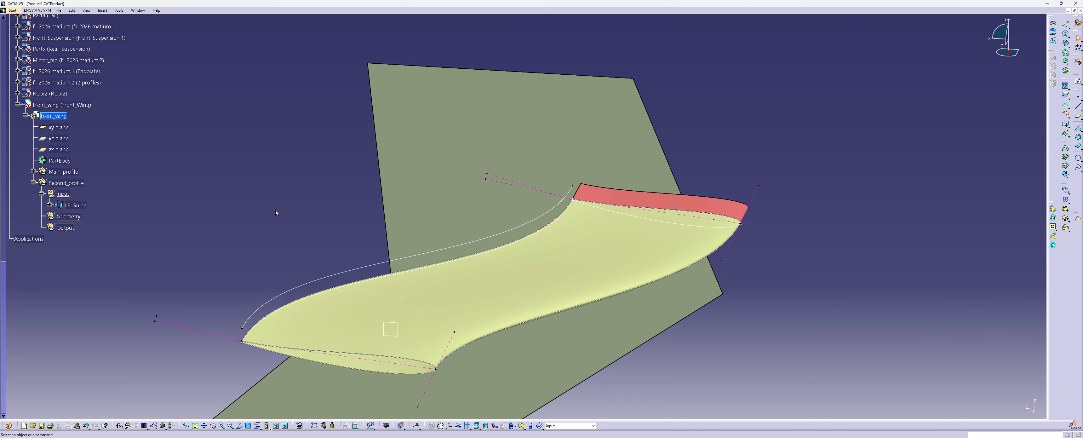
pyautogui.moveTo(331, 216); pyautogui.dragTo(380, 237, button='middle')
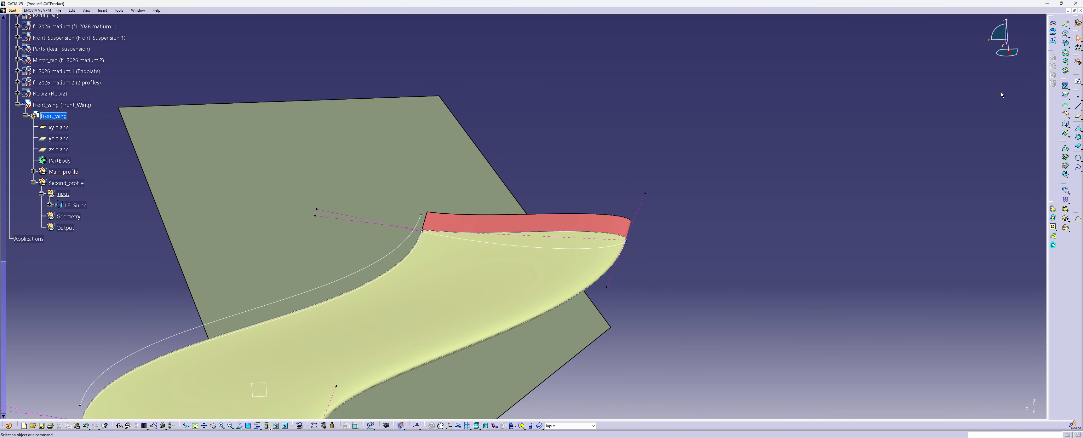
pyautogui.click(1077, 106)
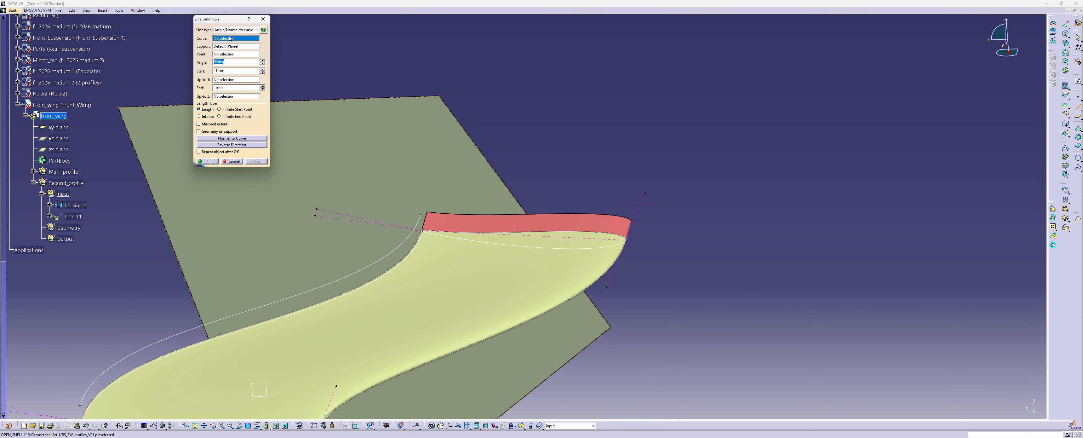
pyautogui.click(540, 236)
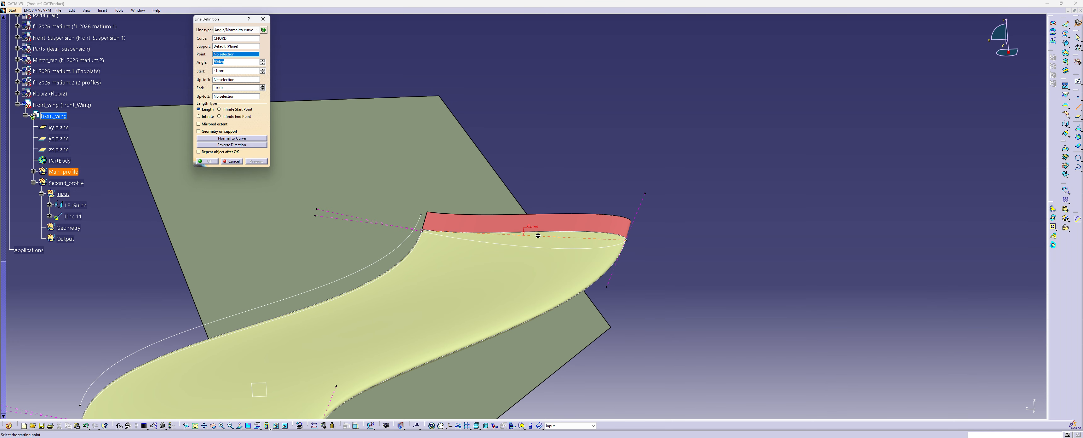
pyautogui.click(423, 214)
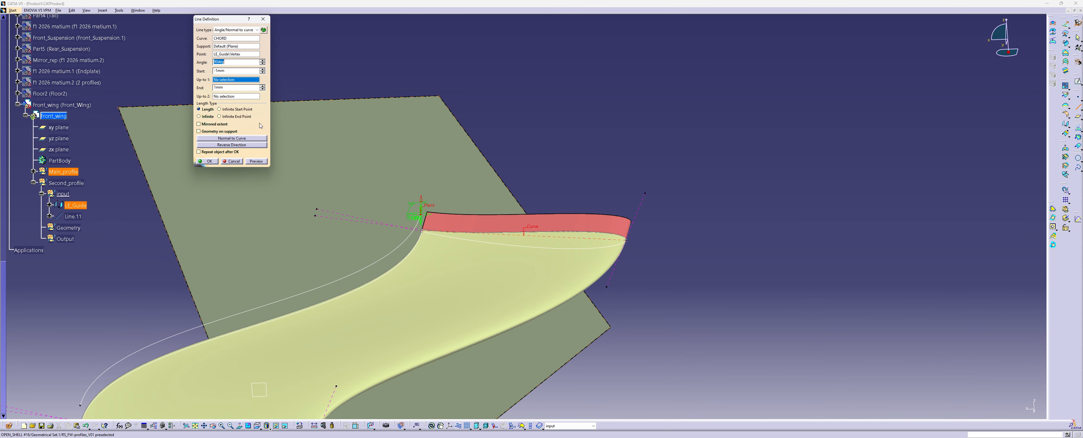
pyautogui.doubleClick(220, 70)
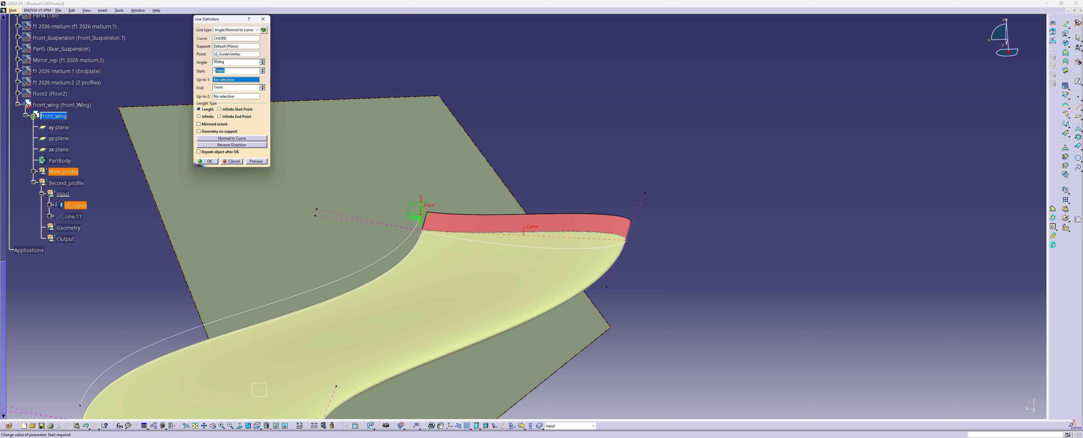
pyautogui.write('0')
pyautogui.doubleClick(219, 87)
pyautogui.write('100')
pyautogui.click(259, 163)
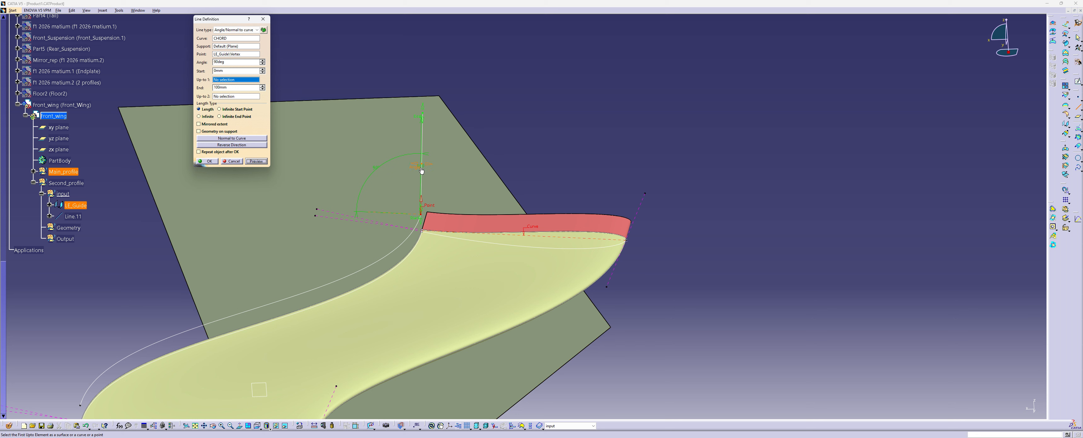
# Create the line on the zx plane support with its direction reversed and an angle of about 170 degrees
pyautogui.moveTo(418, 169); pyautogui.dragTo(368, 206)
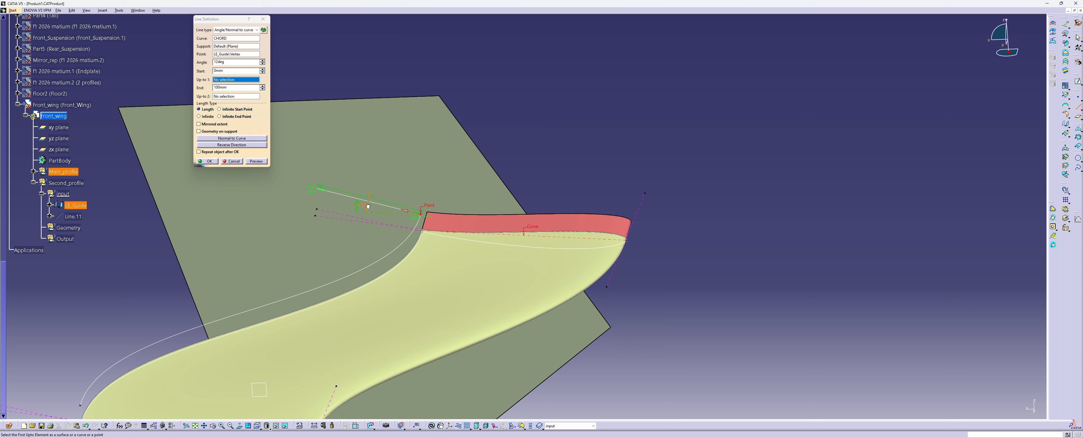
pyautogui.moveTo(368, 206); pyautogui.dragTo(368, 208)
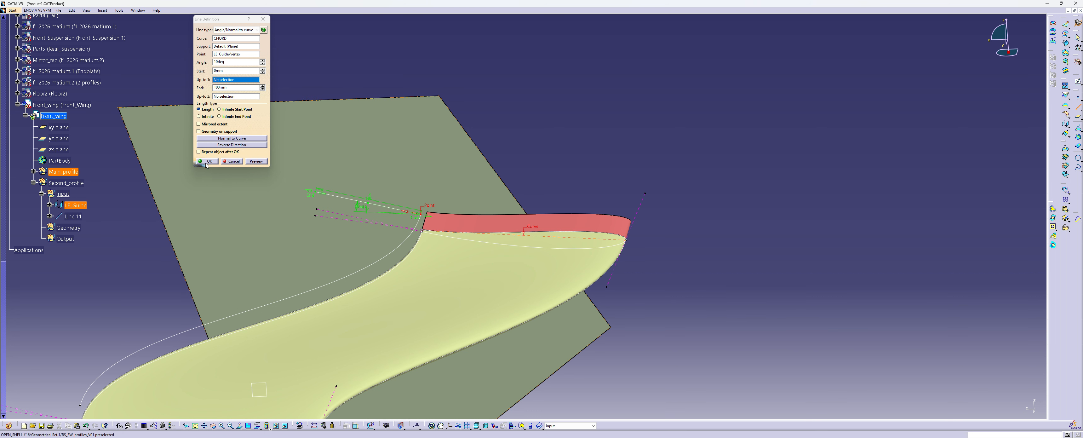
pyautogui.rightClick(223, 46)
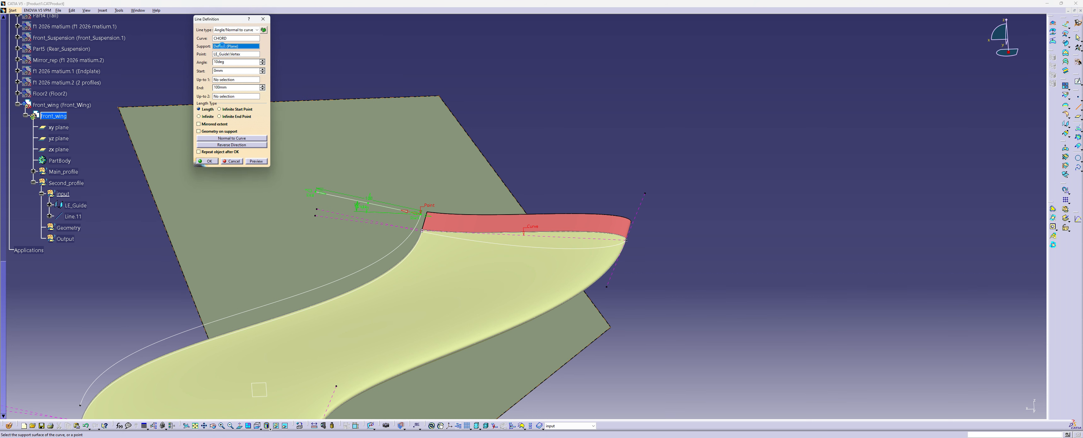
pyautogui.click(244, 74)
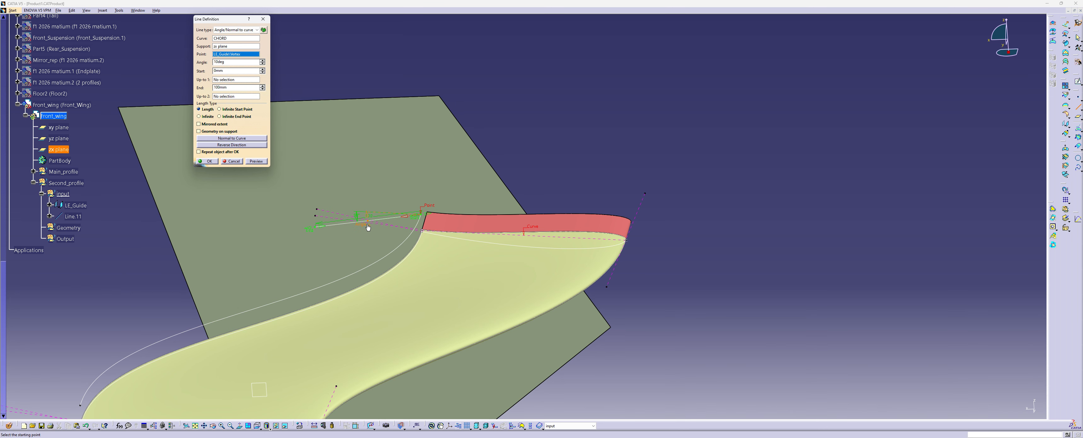
pyautogui.click(231, 145)
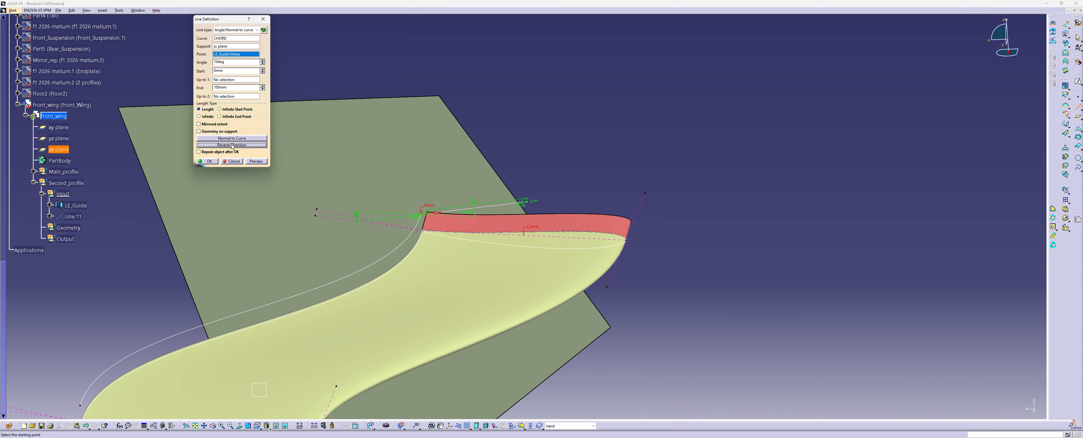
pyautogui.moveTo(474, 211); pyautogui.dragTo(368, 203)
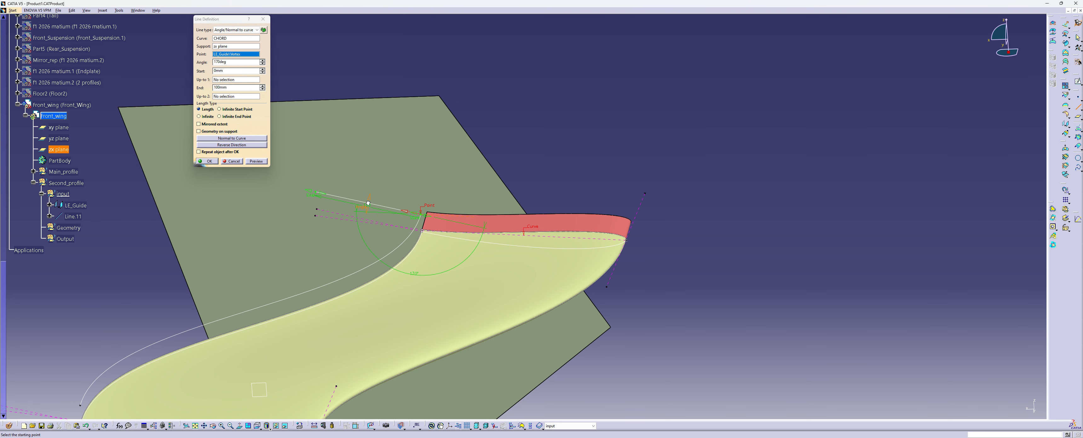
pyautogui.click(206, 161)
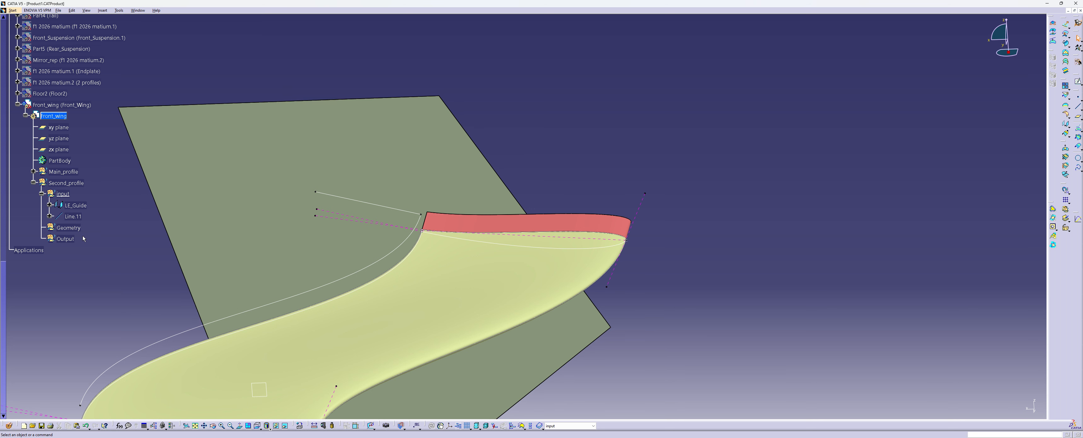
# Rename the new line in the Second_profile input set as CHORD
pyautogui.rightClick(73, 215)
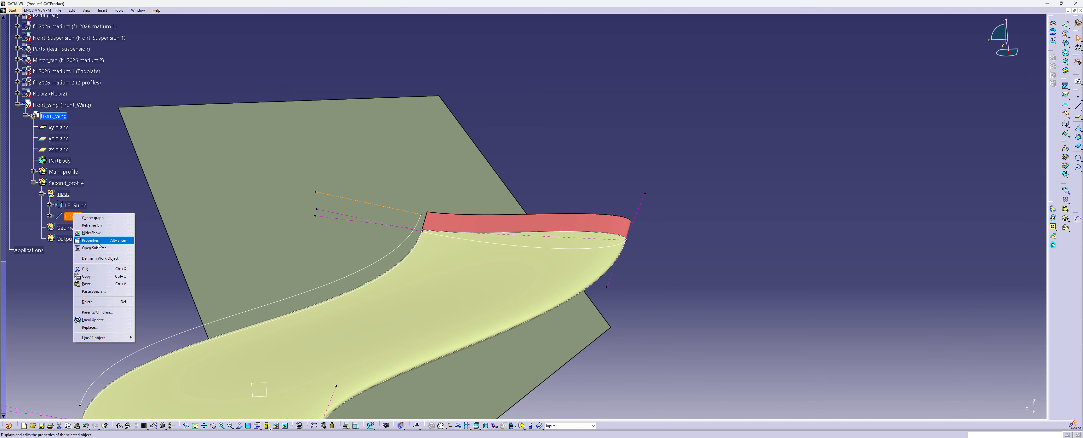
pyautogui.click(96, 240)
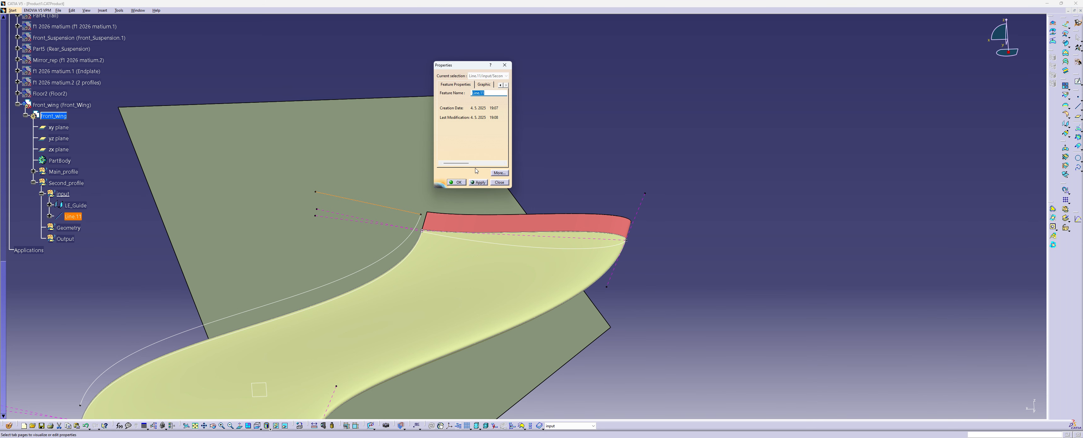
pyautogui.write('cH')
pyautogui.write('HORD')
# Give the CHORD line a magenta color and the dashed linetype 3
pyautogui.click(484, 85)
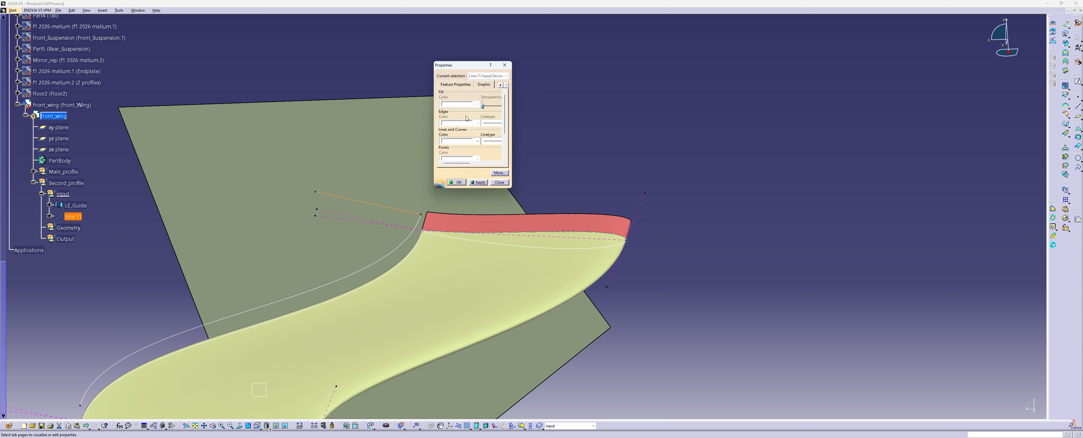
pyautogui.click(477, 140)
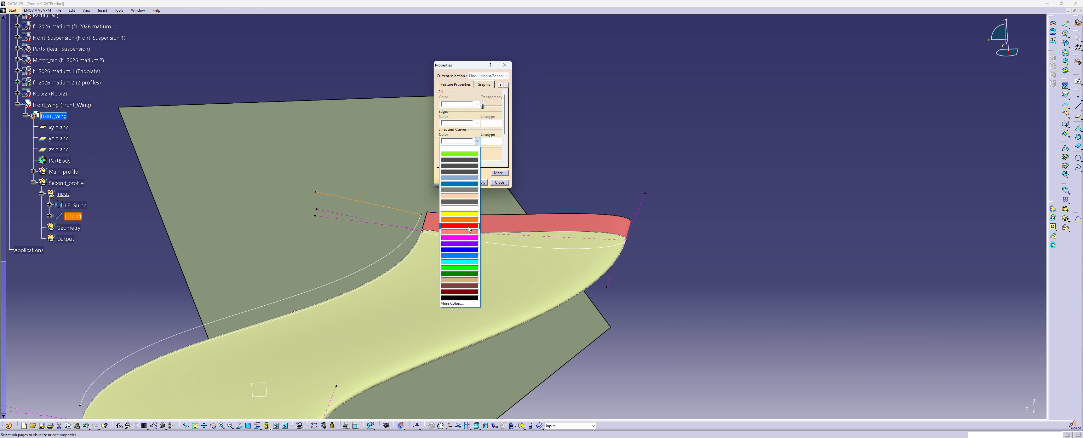
pyautogui.click(470, 238)
pyautogui.click(492, 141)
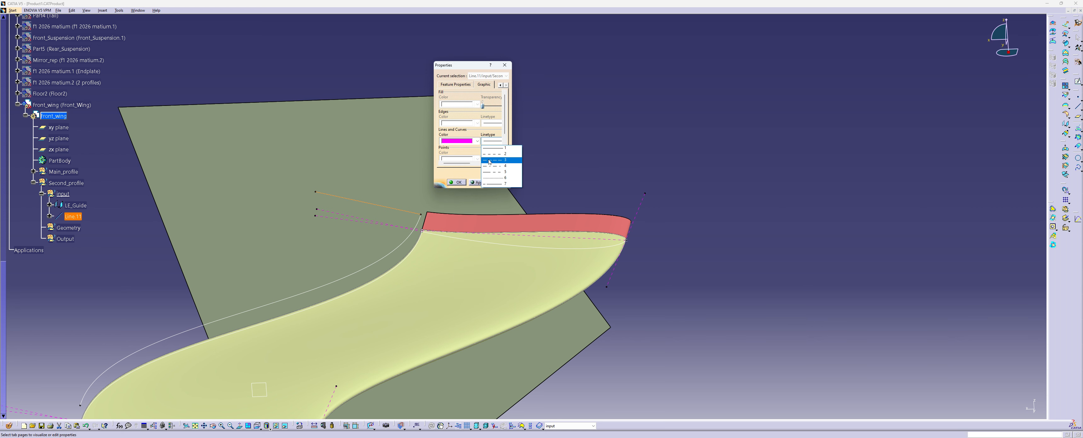
pyautogui.click(488, 162)
pyautogui.click(478, 182)
pyautogui.click(456, 182)
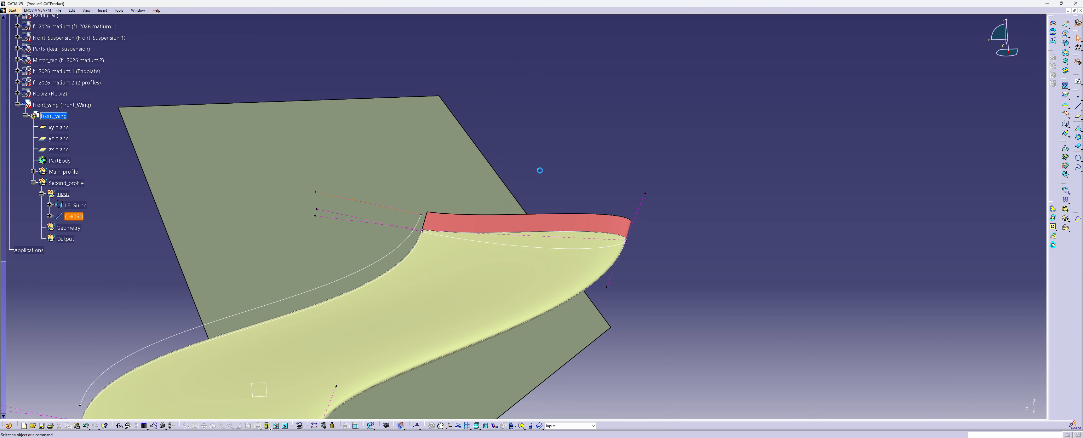
# Define the Geometry set of Second_profile as the in-work object
pyautogui.moveTo(370, 202); pyautogui.dragTo(379, 199, button='middle')
pyautogui.moveTo(371, 233); pyautogui.dragTo(446, 165, button='middle')
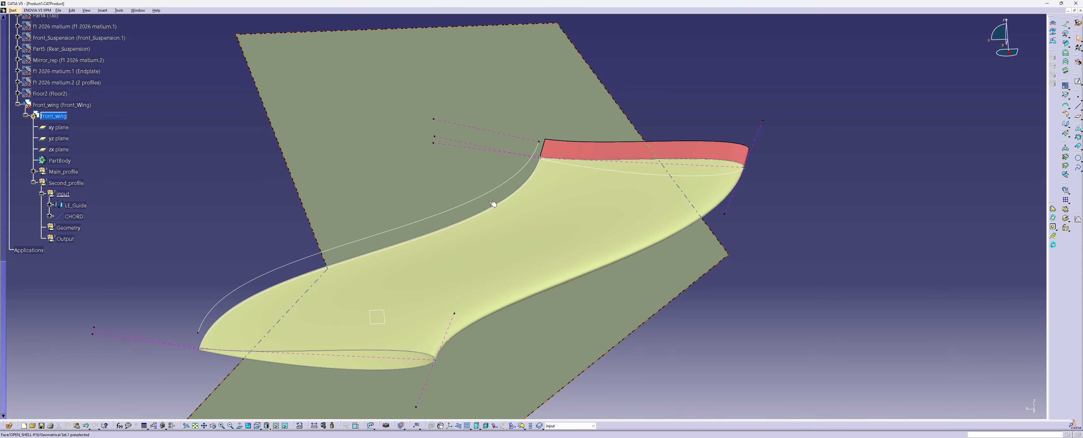
pyautogui.moveTo(430, 166); pyautogui.dragTo(431, 215, button='middle')
pyautogui.rightClick(67, 228)
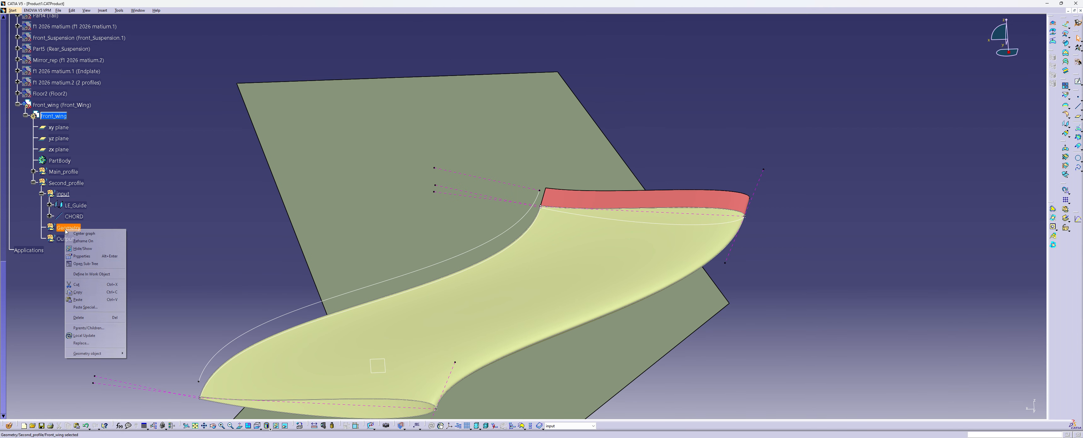
pyautogui.click(100, 274)
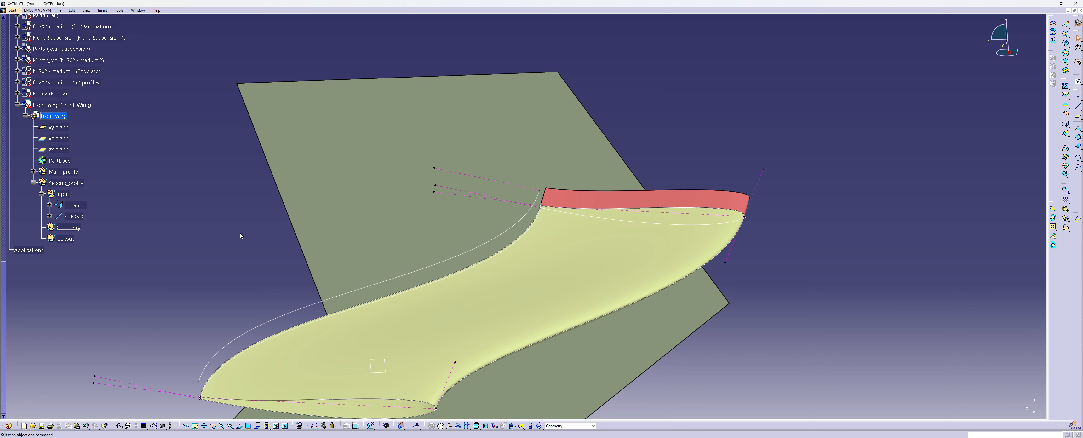
# Create a line normal to CHORD through its free end vertex on the zx plane, with start -1 mm and end 1 mm
pyautogui.click(1078, 105)
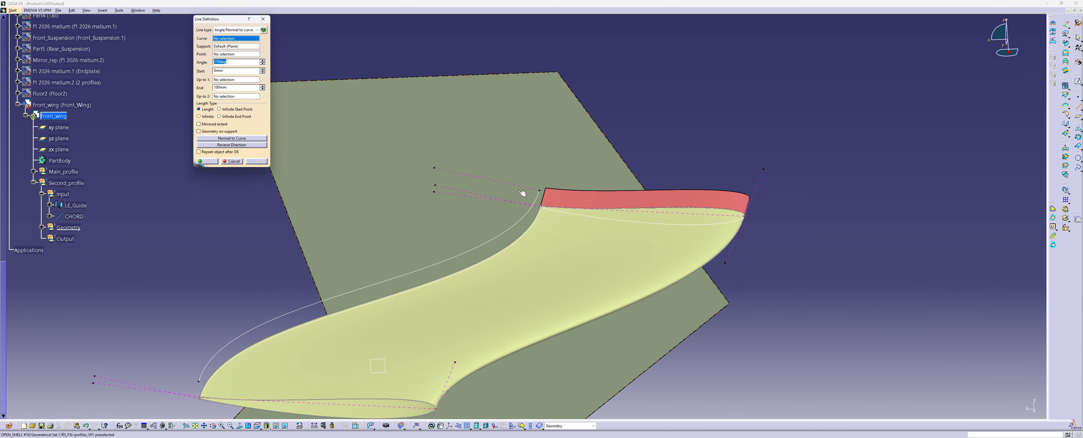
pyautogui.click(494, 180)
pyautogui.click(435, 168)
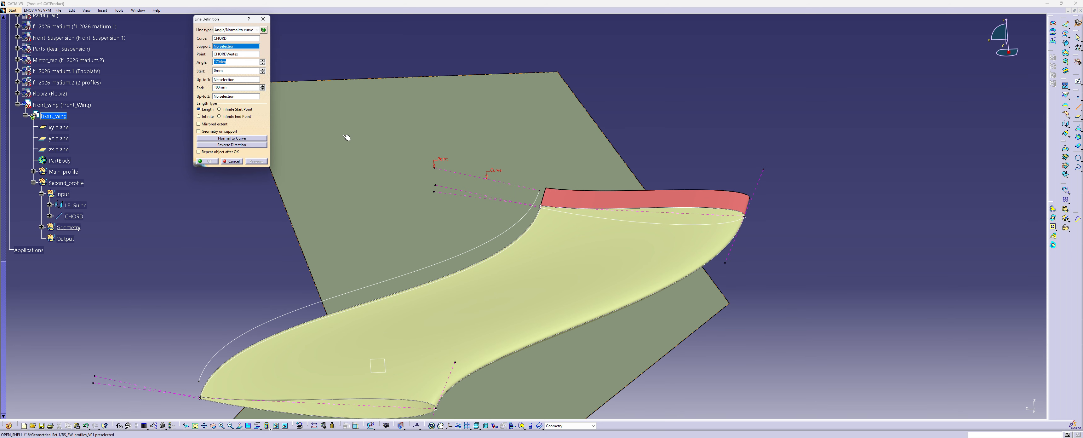
pyautogui.rightClick(228, 49)
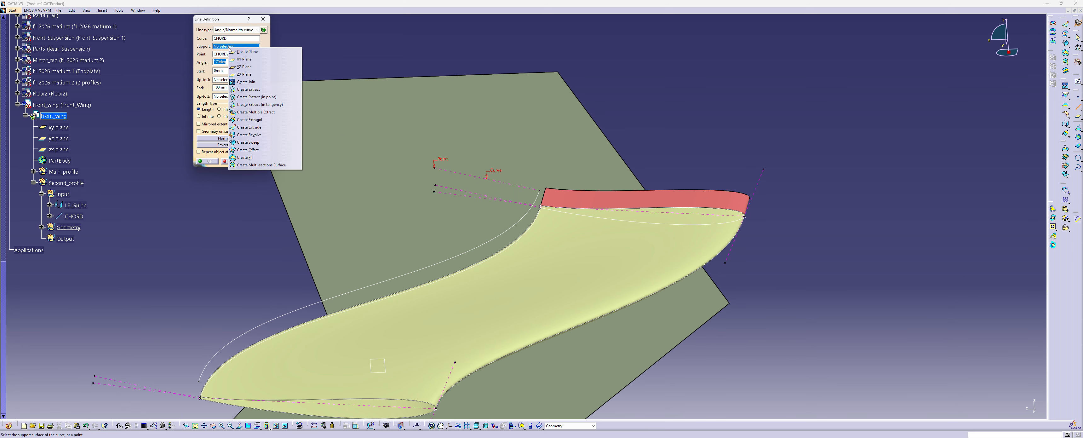
pyautogui.click(248, 73)
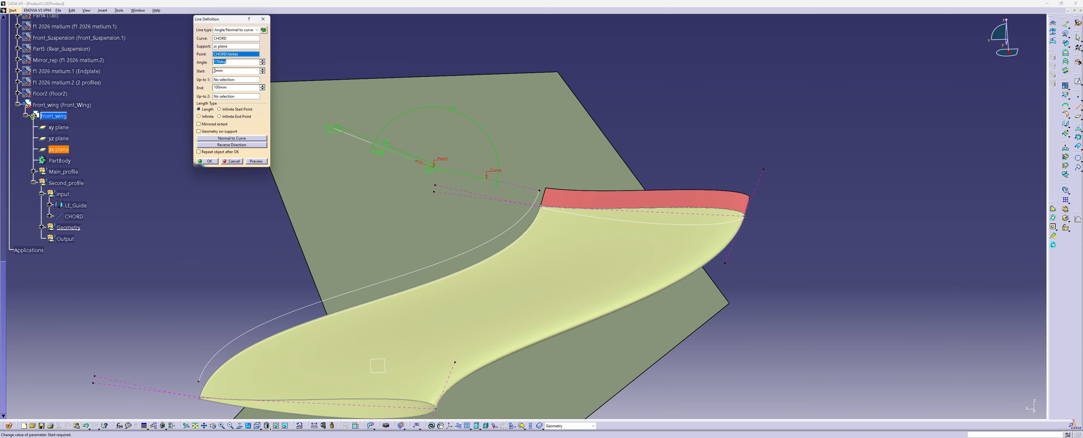
pyautogui.click(232, 138)
pyautogui.doubleClick(219, 70)
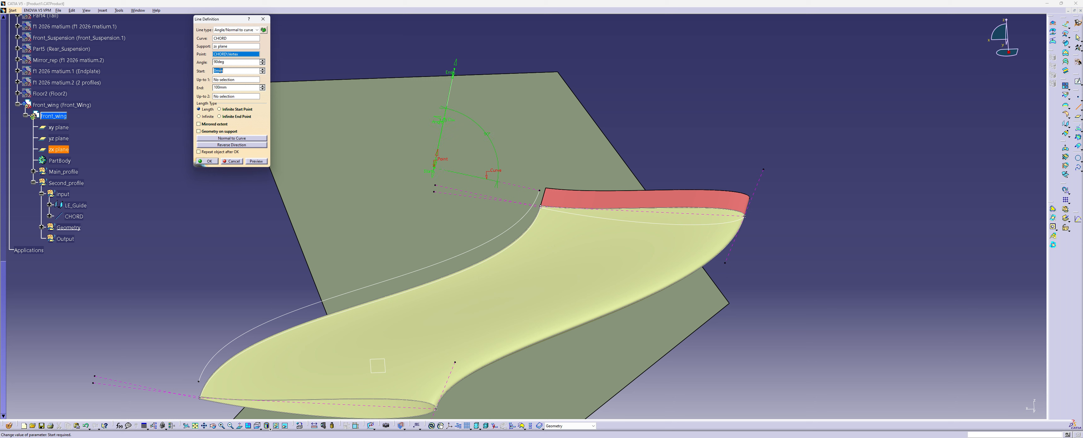
pyautogui.write('-1')
pyautogui.doubleClick(222, 87)
pyautogui.write('1')
pyautogui.press('Return')
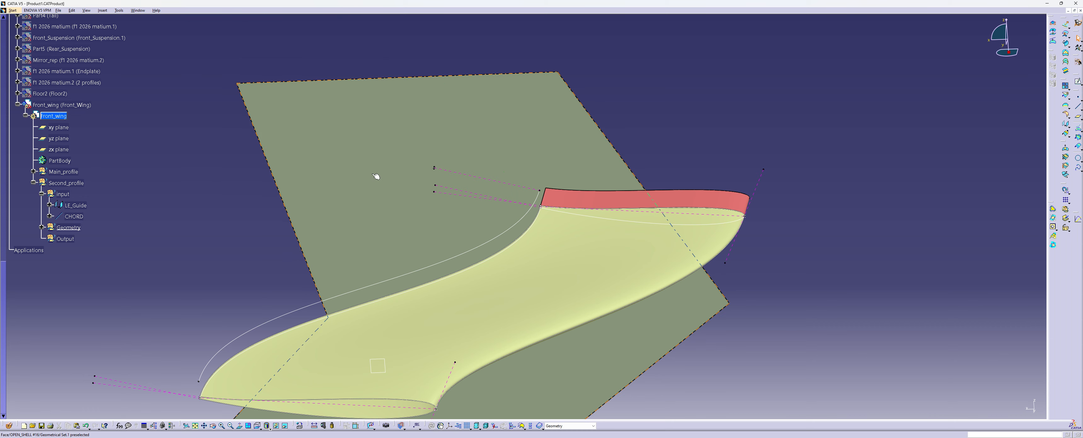
# Rename the short normal line in the Geometry set as TE
pyautogui.moveTo(376, 175); pyautogui.dragTo(301, 154, button='middle')
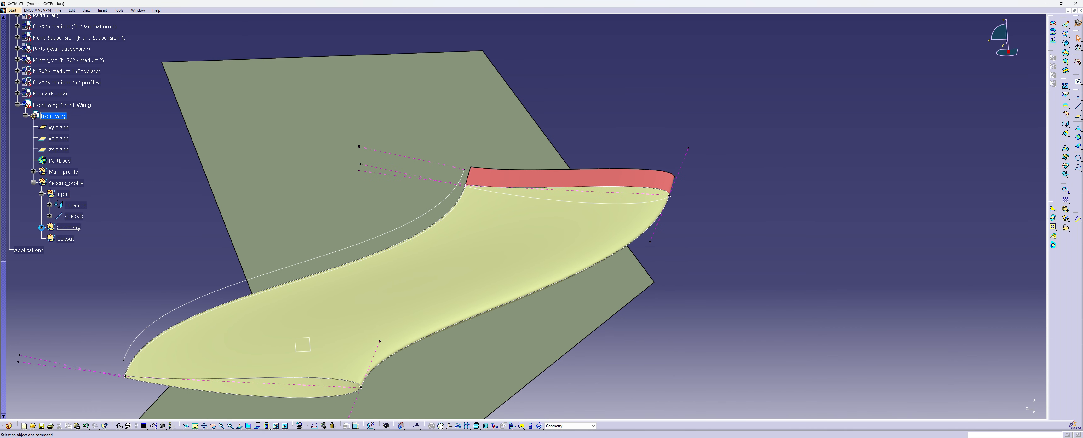
pyautogui.click(42, 227)
pyautogui.rightClick(77, 239)
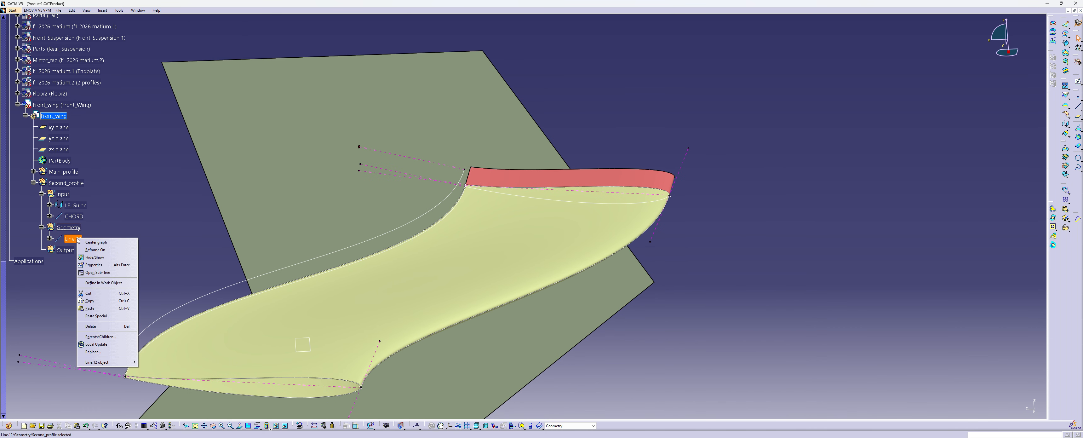
pyautogui.click(105, 265)
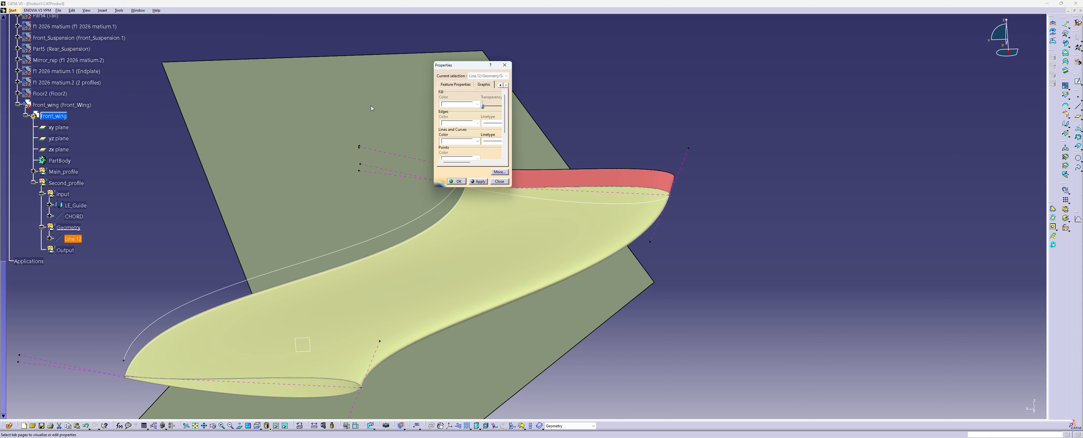
pyautogui.click(458, 84)
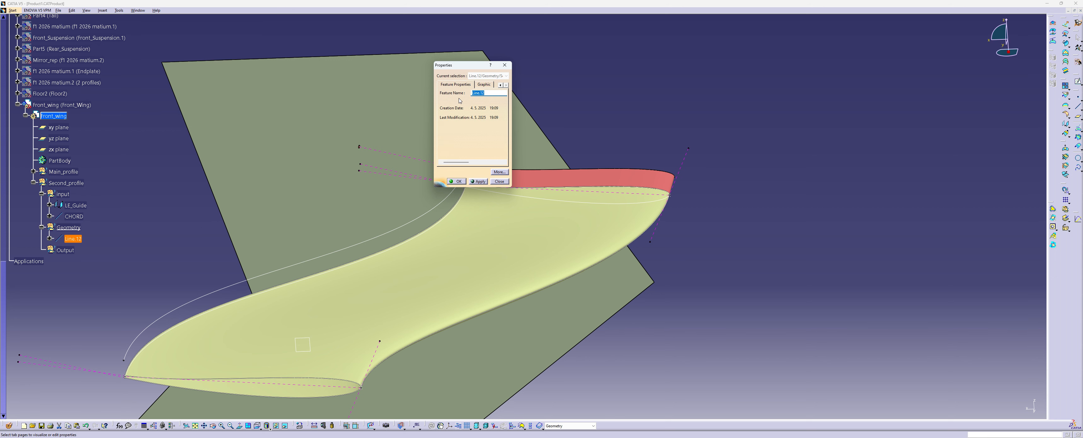
pyautogui.write('TE')
pyautogui.press('Return')
# Set up an Angle/Normal to curve line from CHORD through a TE end vertex, supported on the zx plane
pyautogui.moveTo(333, 132); pyautogui.dragTo(432, 120, button='middle')
pyautogui.click(686, 80)
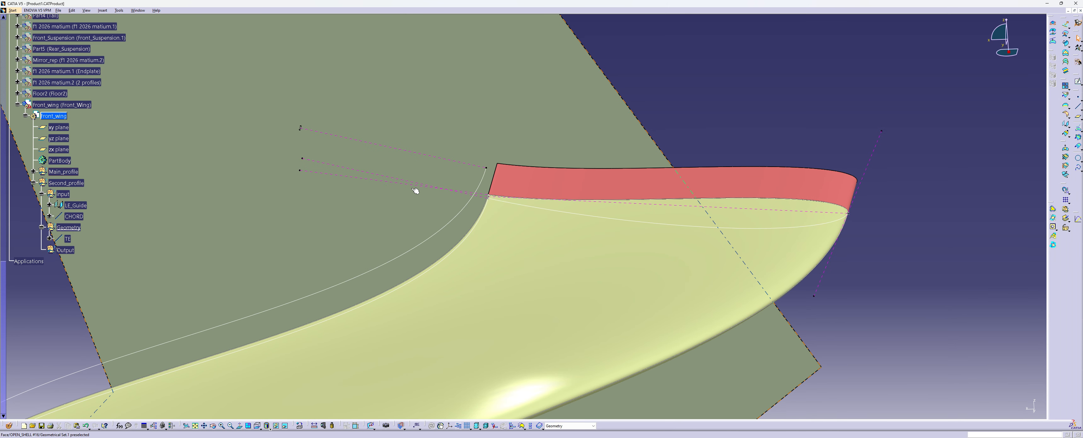
pyautogui.moveTo(348, 162); pyautogui.dragTo(424, 157, button='middle')
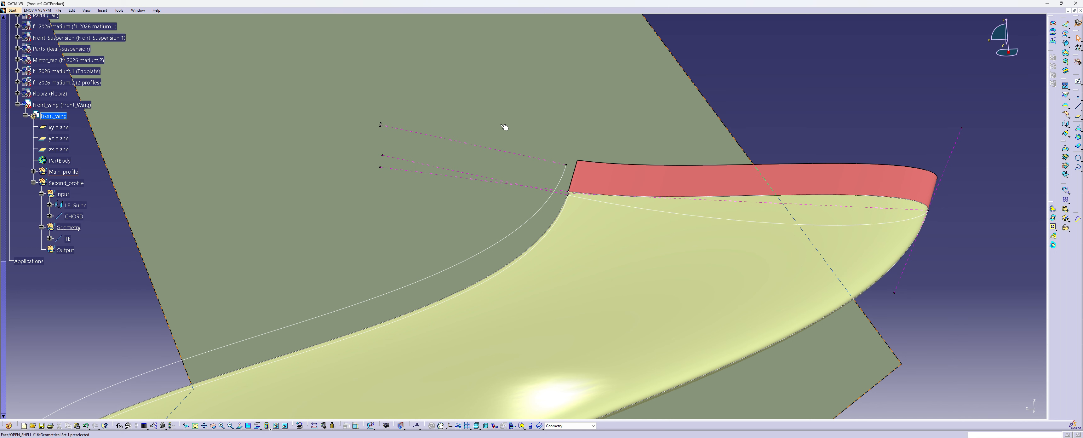
pyautogui.moveTo(504, 127); pyautogui.dragTo(552, 155, button='middle')
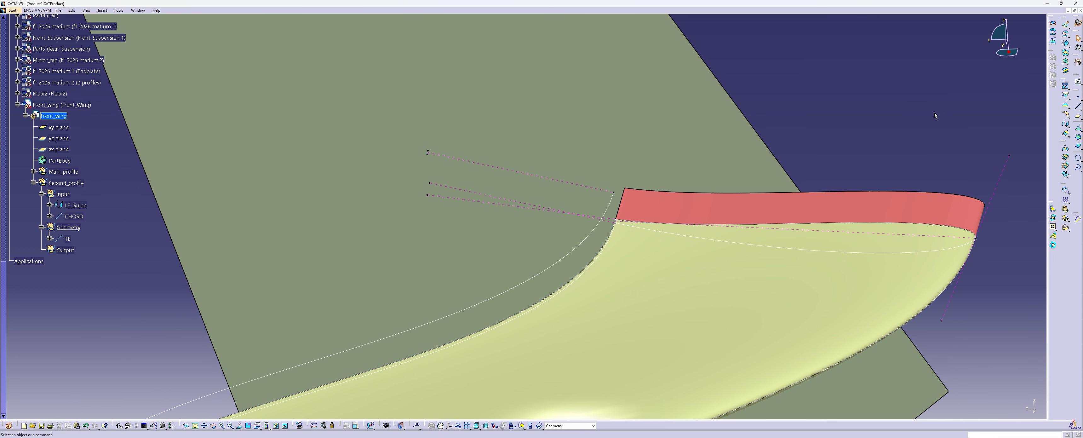
pyautogui.click(1078, 106)
pyautogui.click(499, 167)
pyautogui.click(427, 153)
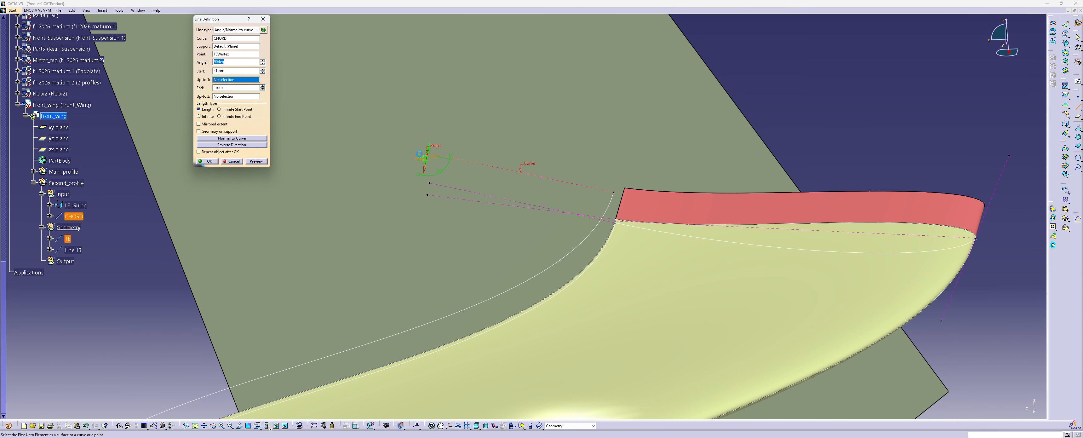
pyautogui.rightClick(221, 48)
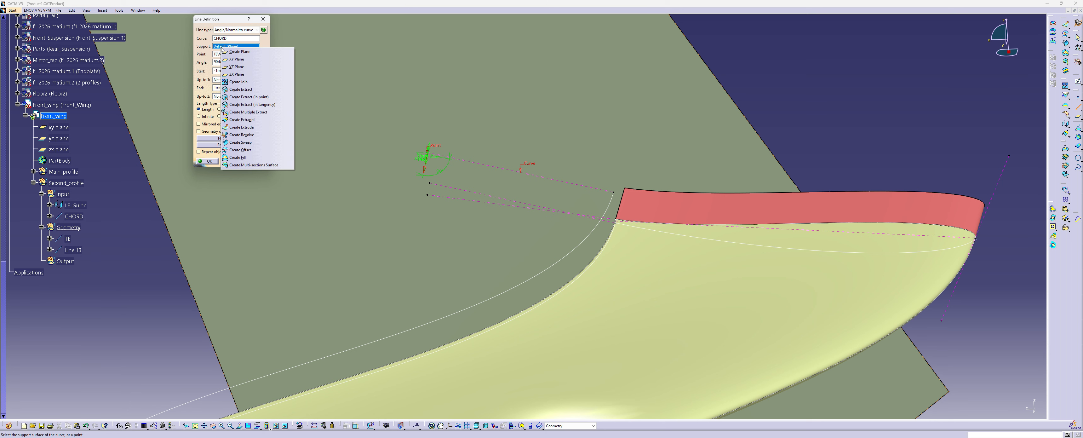
pyautogui.click(242, 74)
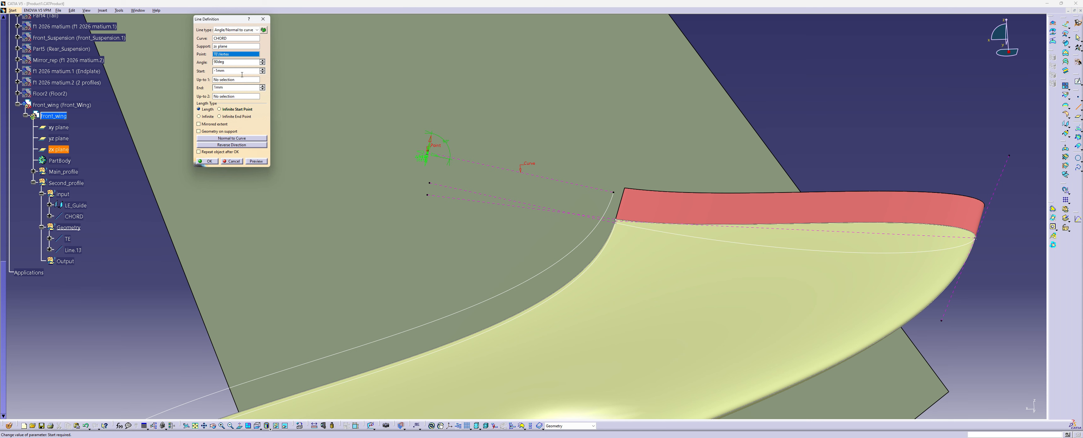
# Create the line with start 0 mm, end 100 mm and an angle of about 170 degrees
pyautogui.doubleClick(217, 71)
pyautogui.write('0')
pyautogui.doubleClick(219, 87)
pyautogui.write('100')
pyautogui.click(255, 161)
pyautogui.moveTo(445, 70); pyautogui.dragTo(342, 128)
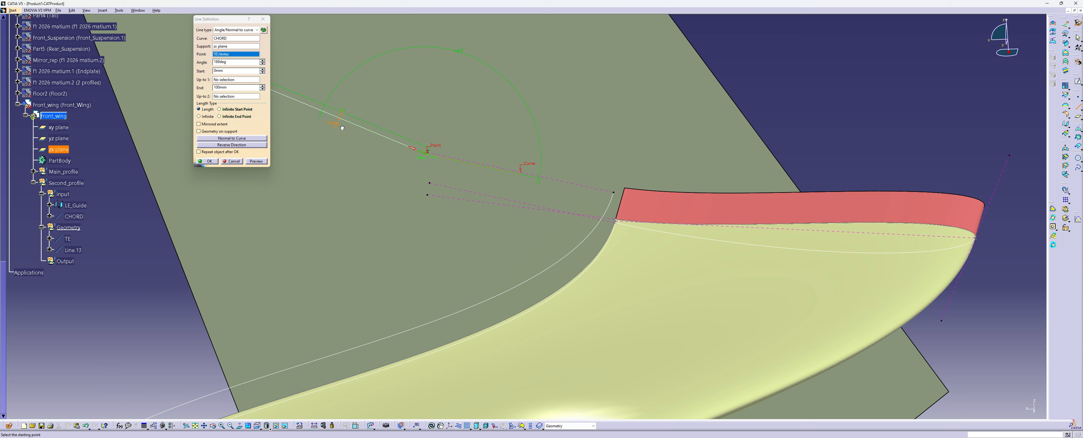
pyautogui.click(210, 161)
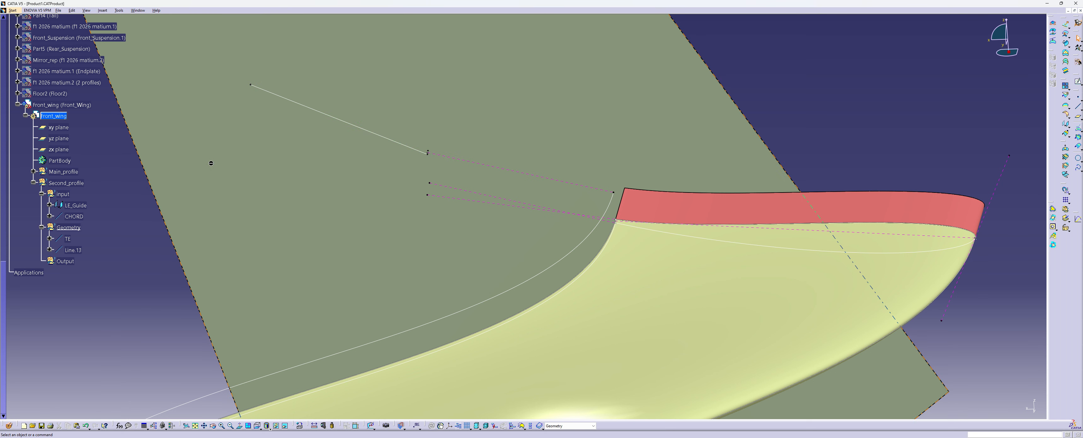
# Move the new angled line into the Second_profile input set and rename it TAN_S
pyautogui.moveTo(73, 249); pyautogui.dragTo(87, 225)
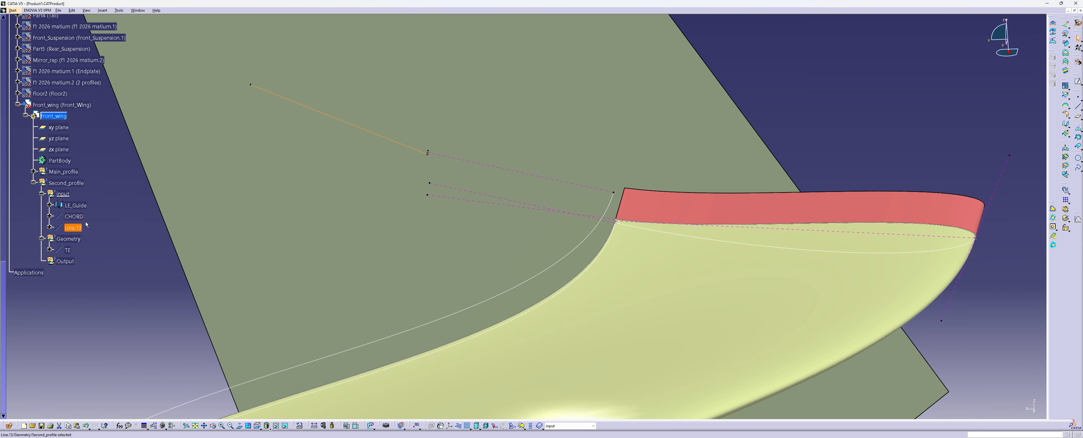
pyautogui.rightClick(73, 228)
pyautogui.click(102, 254)
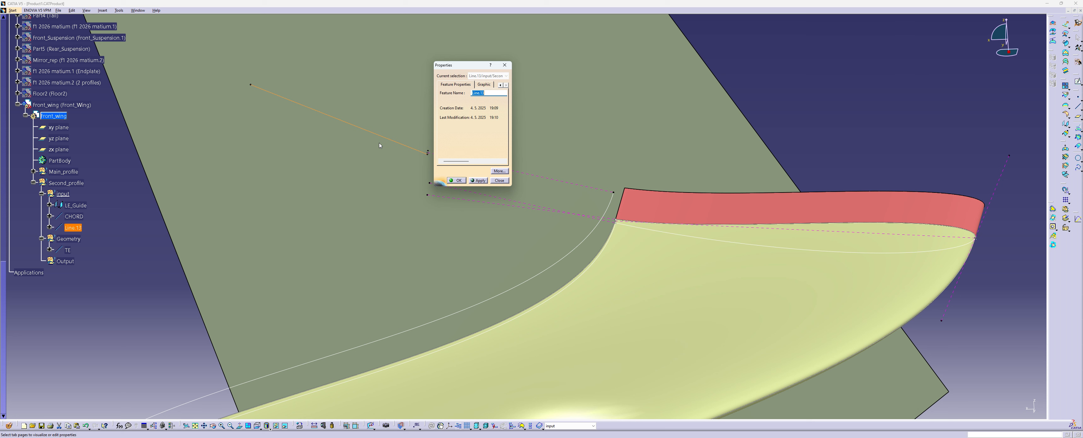
pyautogui.write('TAN_S')
pyautogui.press('Return')
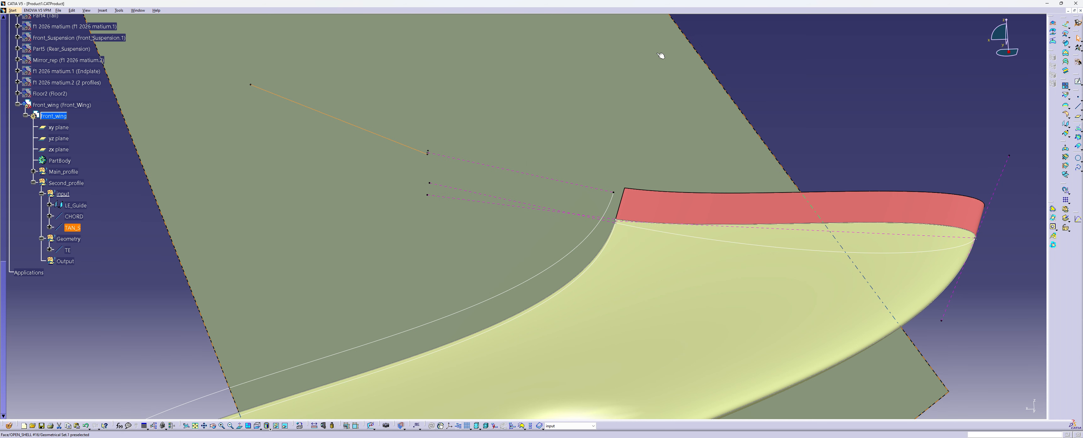
# Hide the TAN_S line in the input set
pyautogui.rightClick(72, 228)
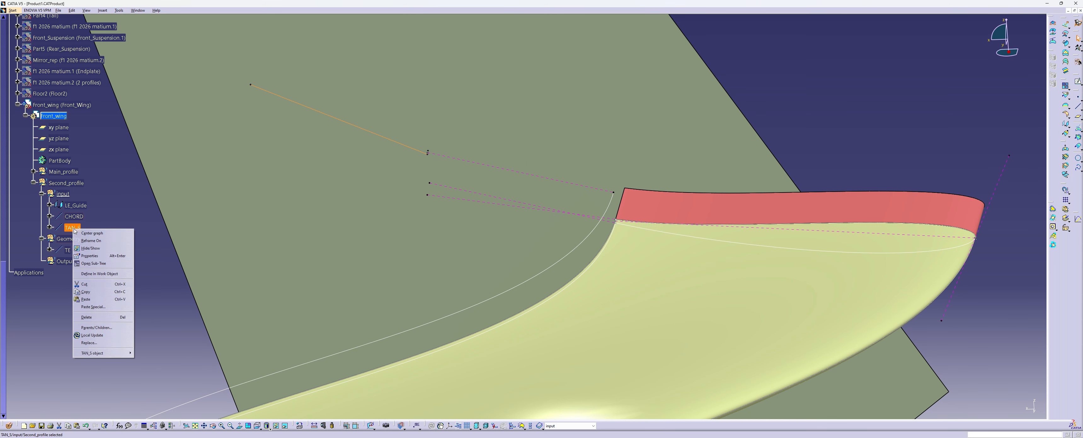
pyautogui.click(110, 252)
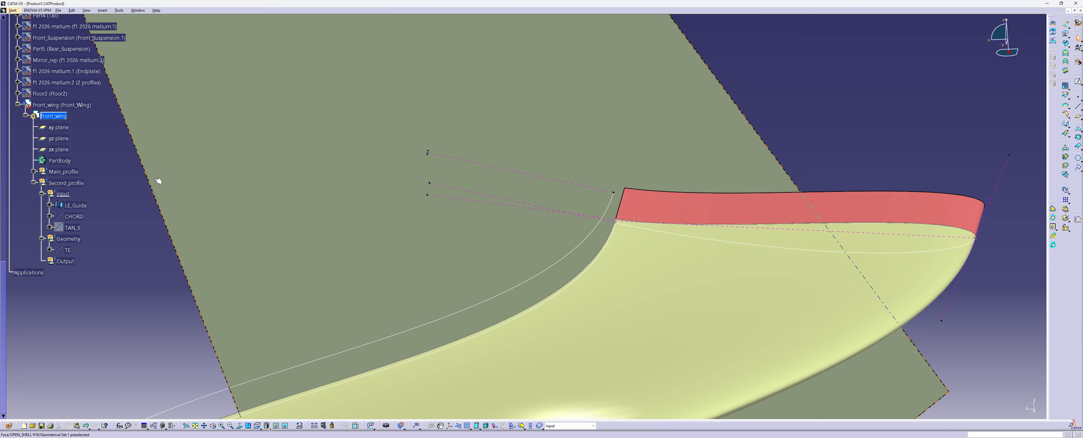
pyautogui.rightClick(72, 227)
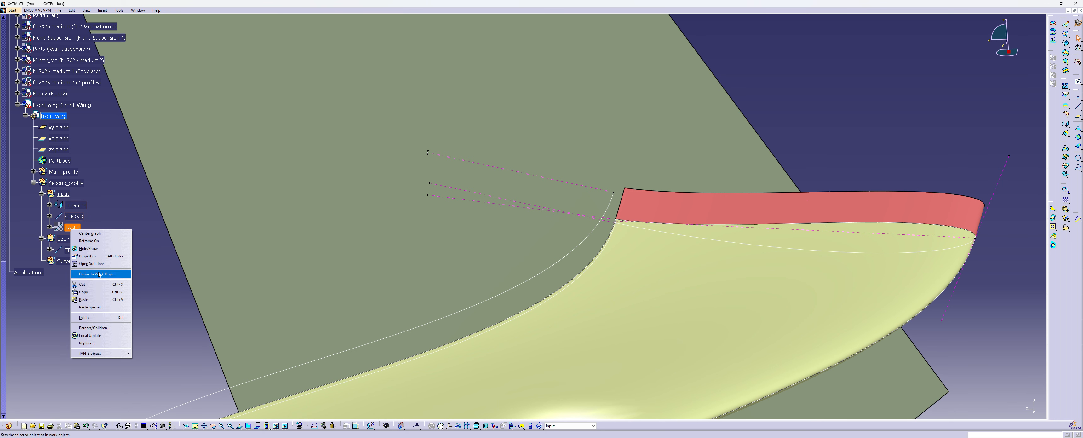
pyautogui.click(91, 248)
# Give the TAN_S line a magenta colour and a dashed linetype, and toggle its visibility so it shows again
pyautogui.rightClick(75, 227)
pyautogui.click(97, 254)
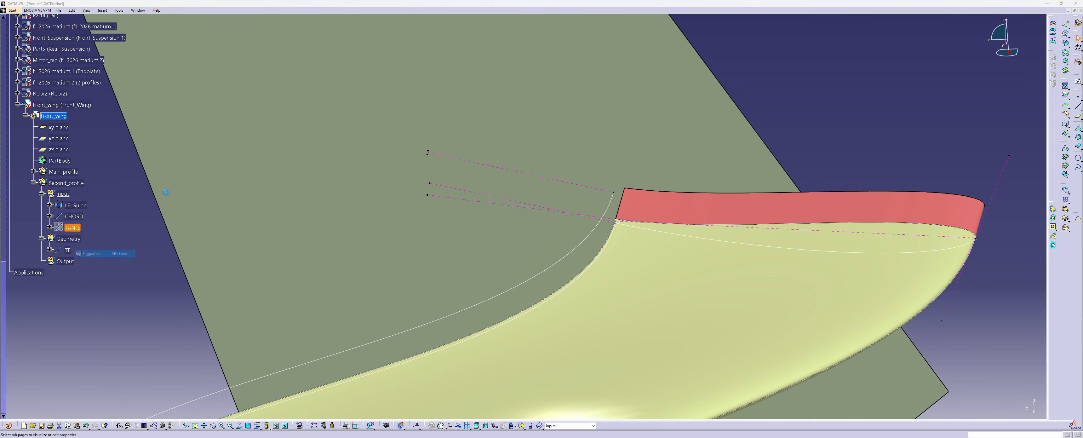
pyautogui.click(483, 84)
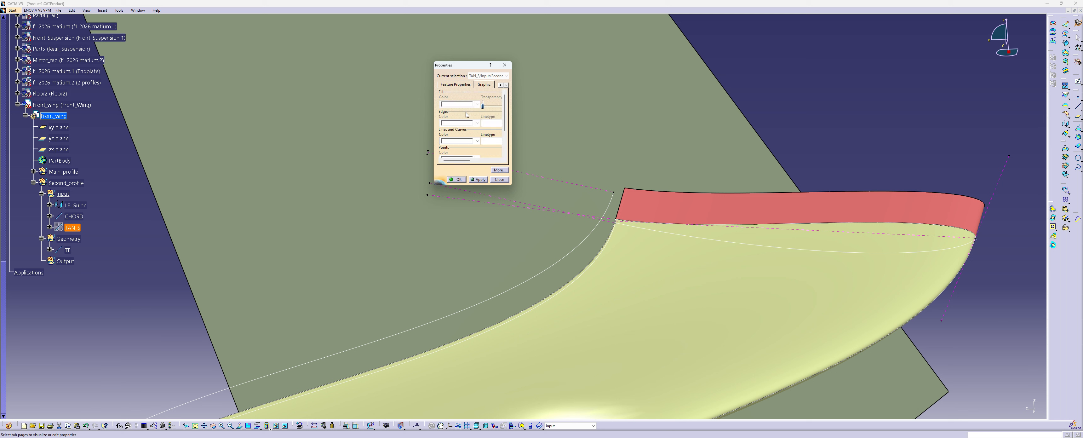
pyautogui.click(477, 141)
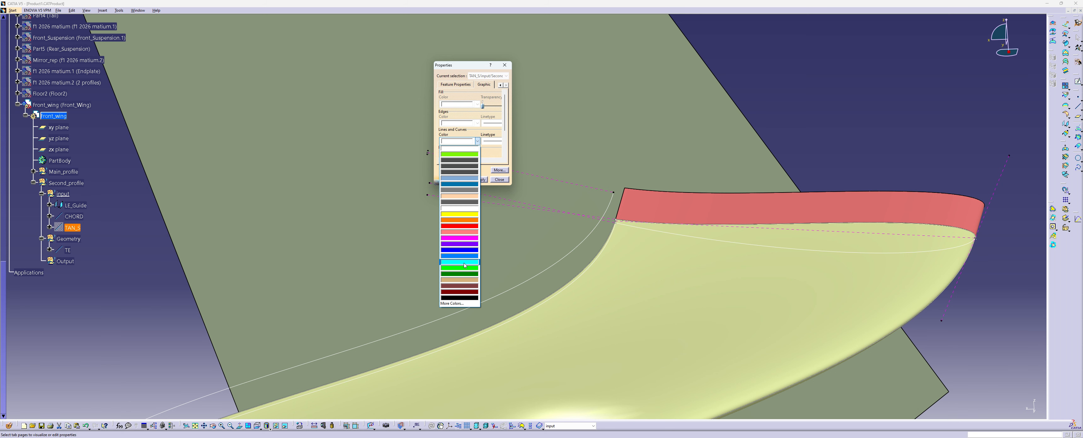
pyautogui.click(461, 242)
pyautogui.click(492, 140)
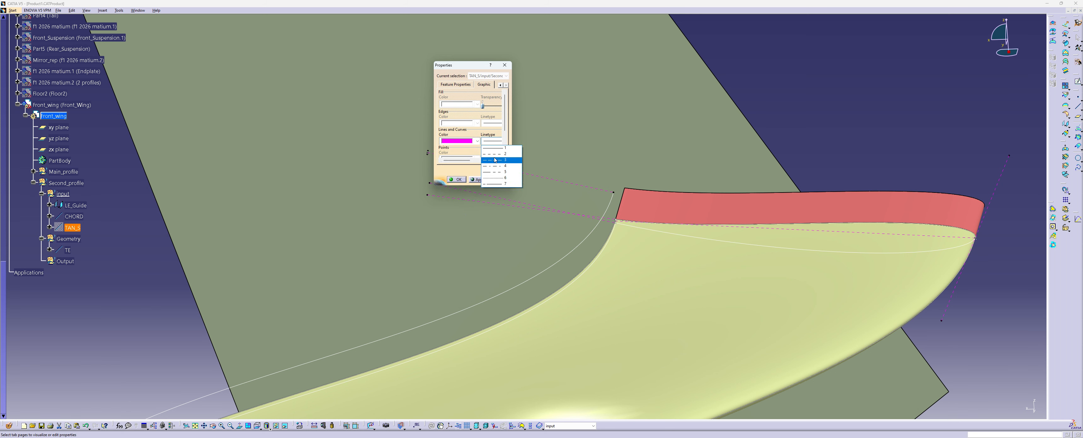
pyautogui.click(491, 168)
pyautogui.click(456, 180)
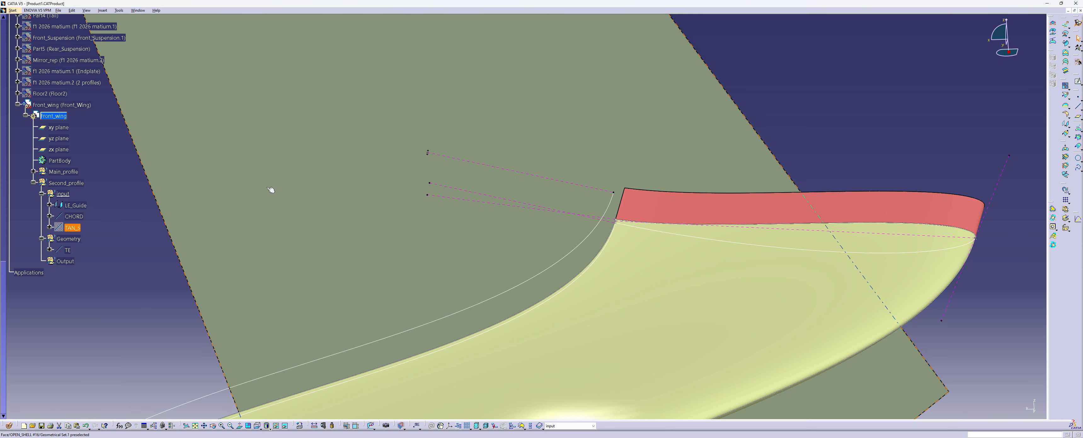
pyautogui.rightClick(71, 227)
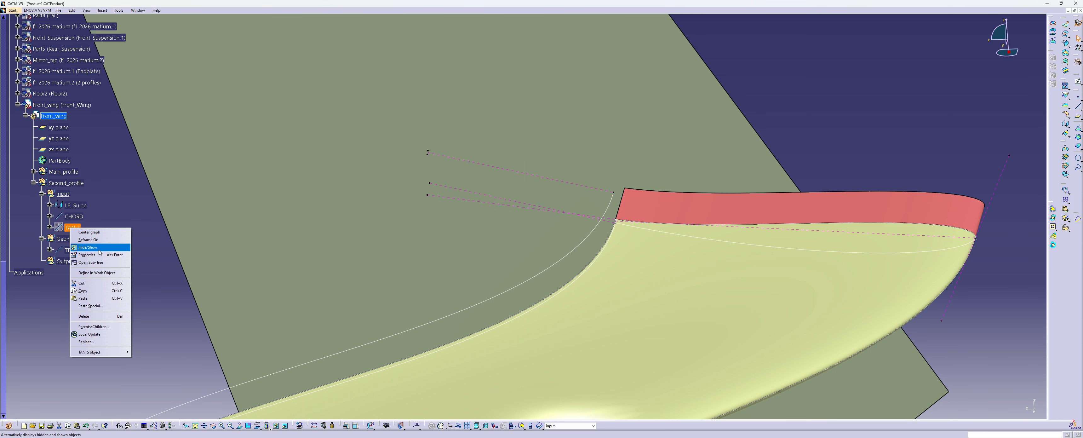
pyautogui.click(97, 249)
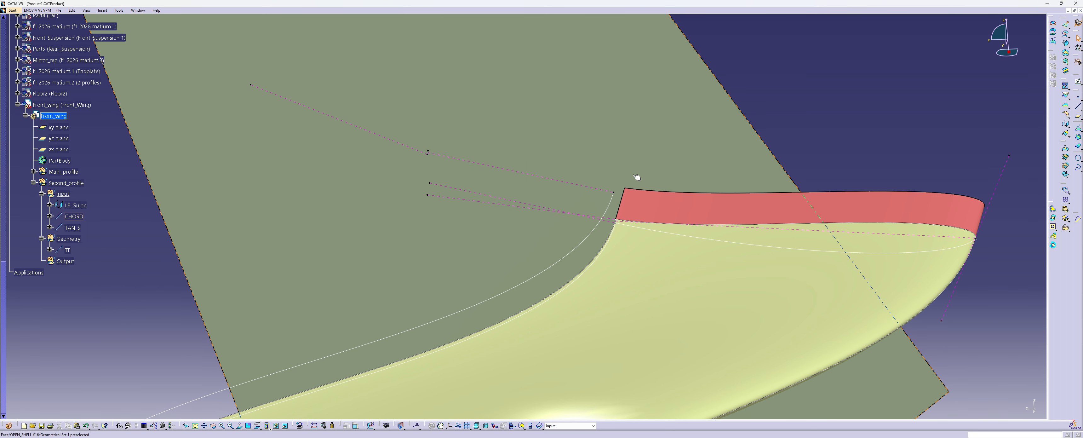
# Set up a new Angle/Normal to curve line from TAN_S through the end vertex of the TE line
pyautogui.click(1064, 105)
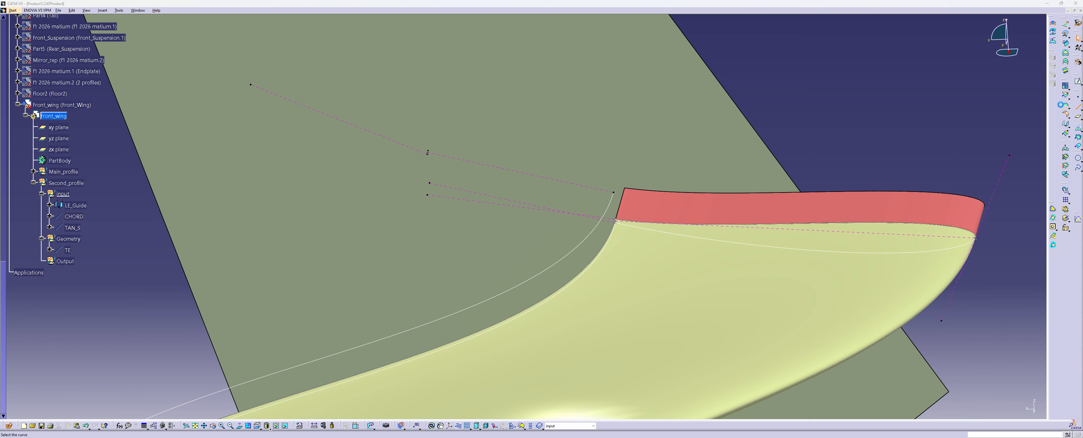
pyautogui.click(429, 151)
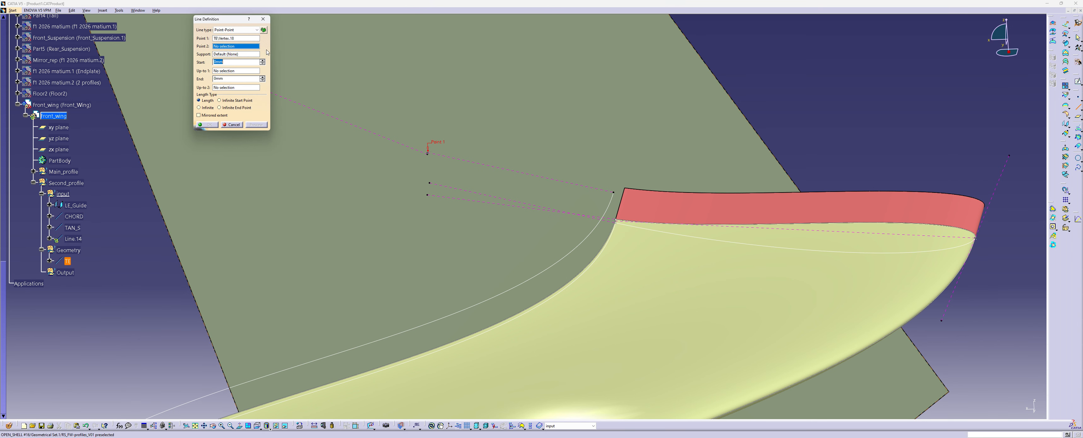
pyautogui.click(243, 31)
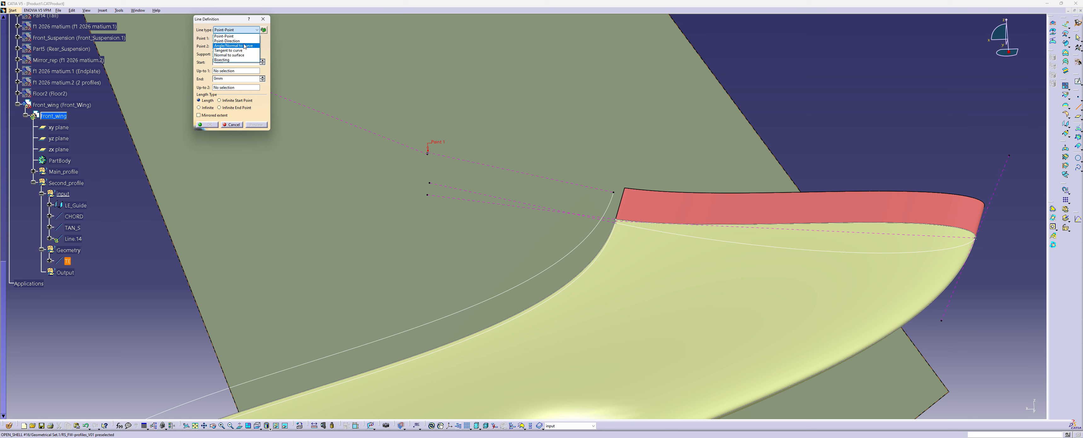
pyautogui.click(254, 53)
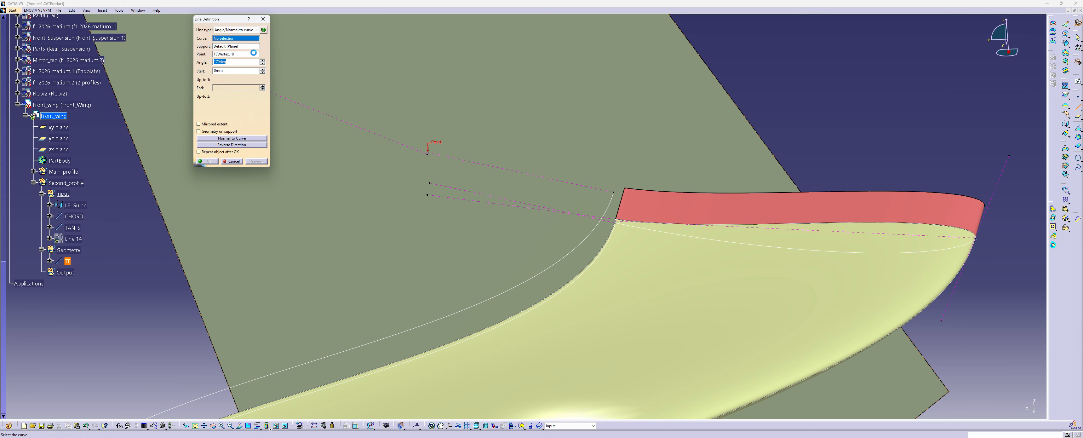
pyautogui.click(402, 143)
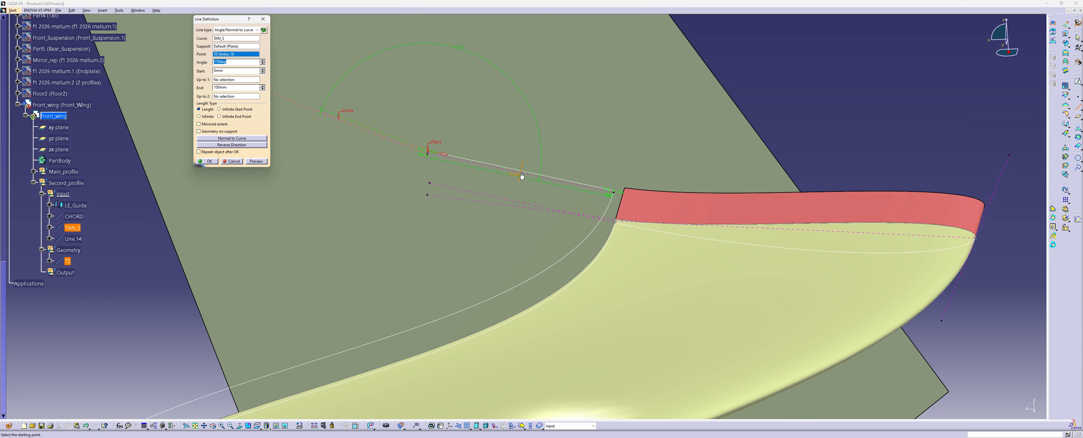
# Reverse the line's direction, support it on the zx plane, and create it at about 5 degrees with start 0 mm and end 100 mm
pyautogui.moveTo(520, 176); pyautogui.dragTo(328, 108)
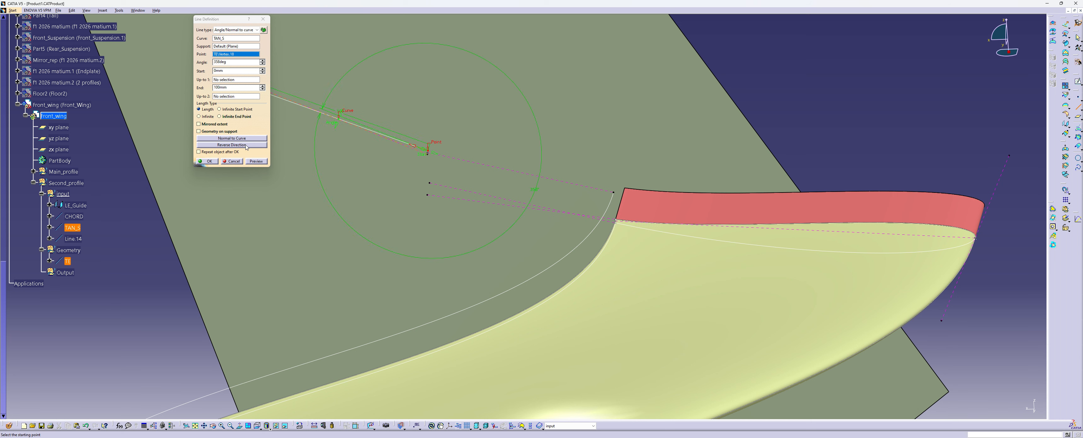
pyautogui.click(231, 145)
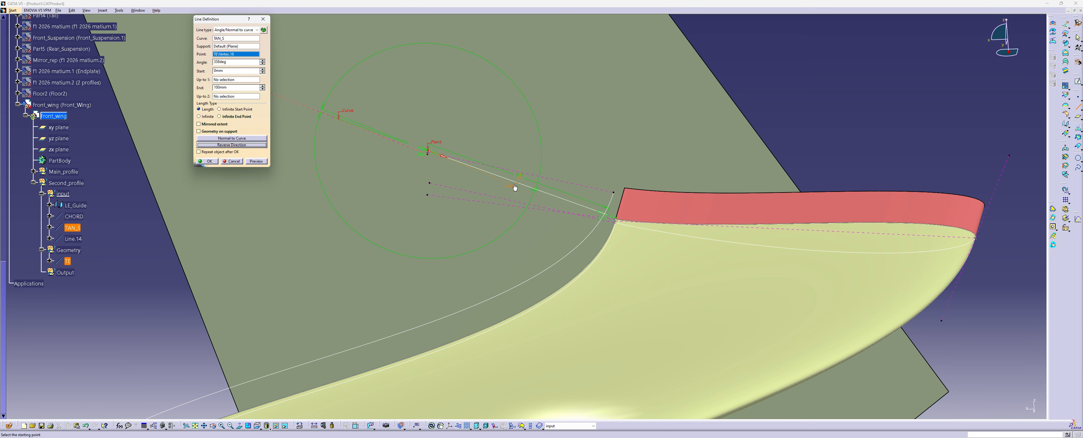
pyautogui.moveTo(515, 186); pyautogui.dragTo(411, 86)
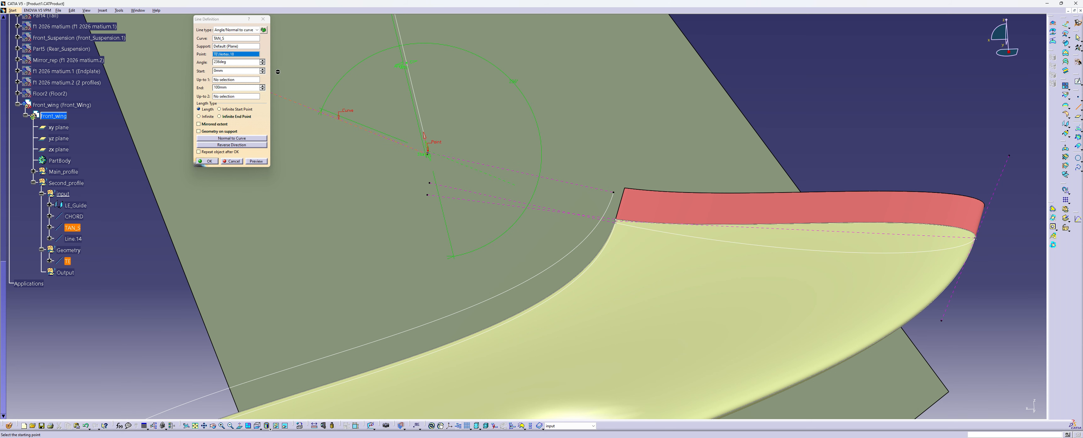
pyautogui.rightClick(230, 46)
pyautogui.click(260, 80)
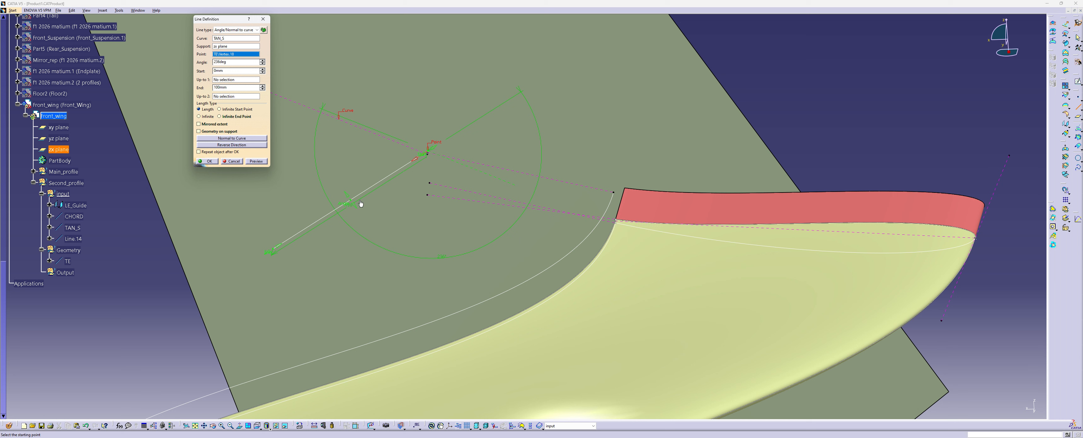
pyautogui.moveTo(355, 203); pyautogui.dragTo(331, 119)
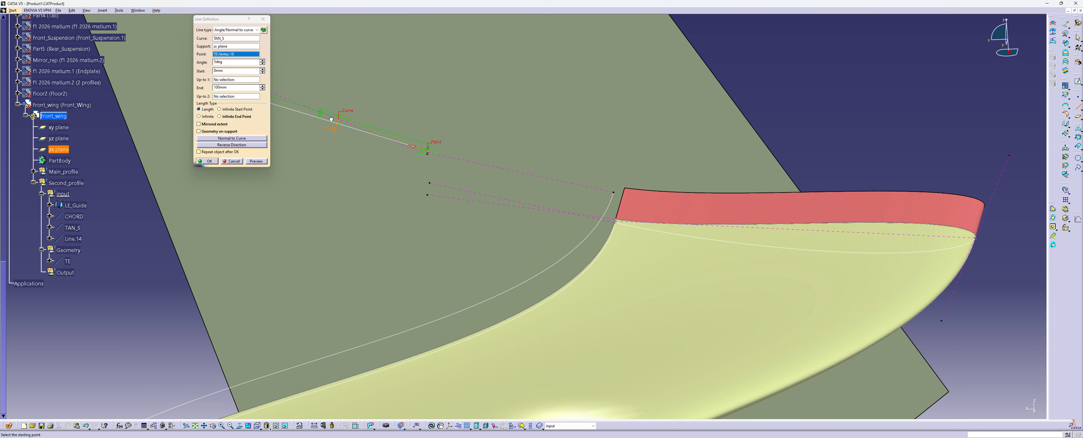
pyautogui.moveTo(332, 119); pyautogui.dragTo(333, 119)
pyautogui.click(207, 161)
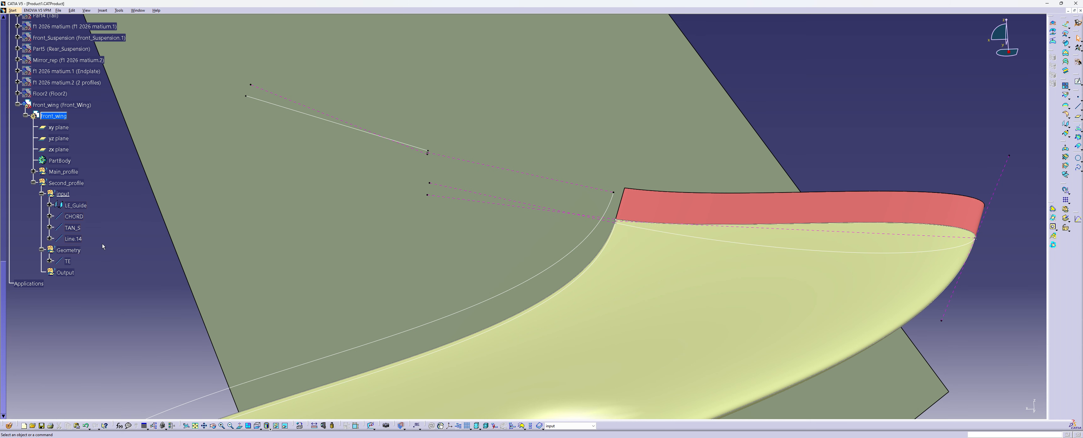
# Change the new line's colour and linetype to match the construction lines and rename it TAN_P
pyautogui.rightClick(75, 241)
pyautogui.click(91, 268)
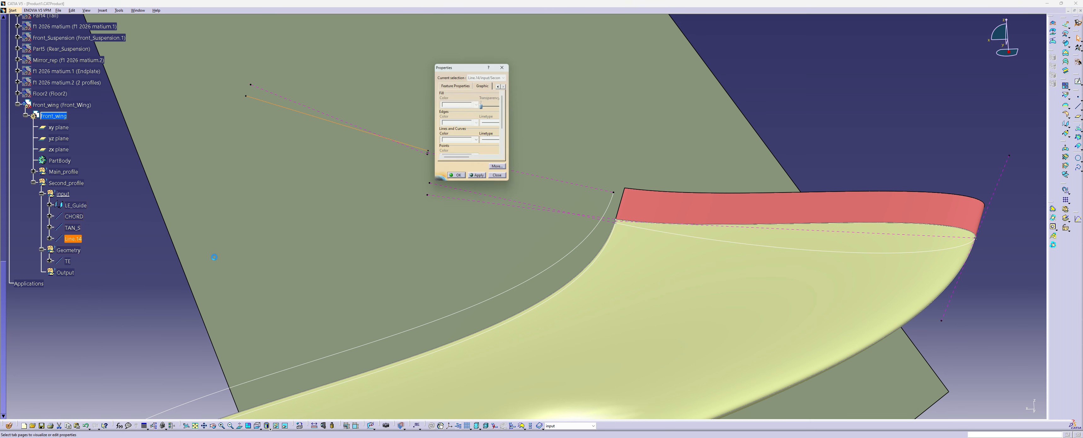
pyautogui.click(477, 140)
pyautogui.click(459, 232)
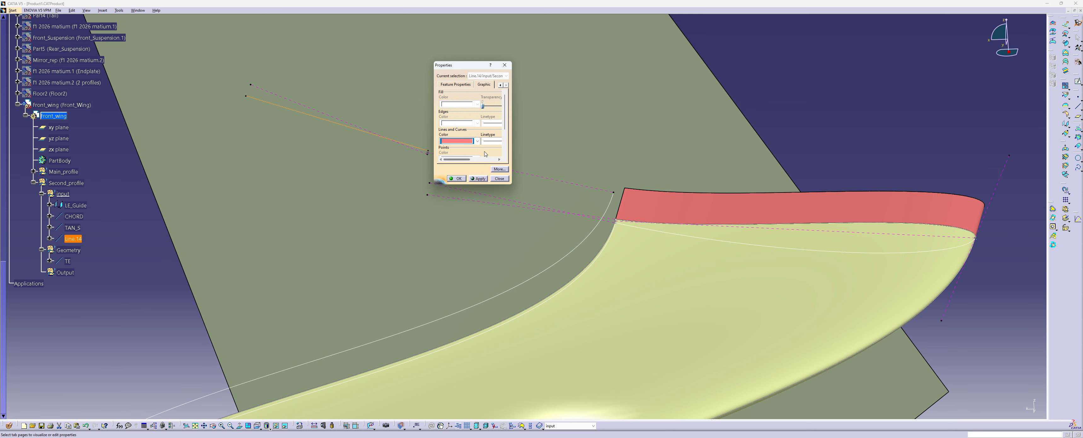
pyautogui.click(492, 141)
pyautogui.click(489, 160)
pyautogui.click(455, 84)
pyautogui.write('TAN_P')
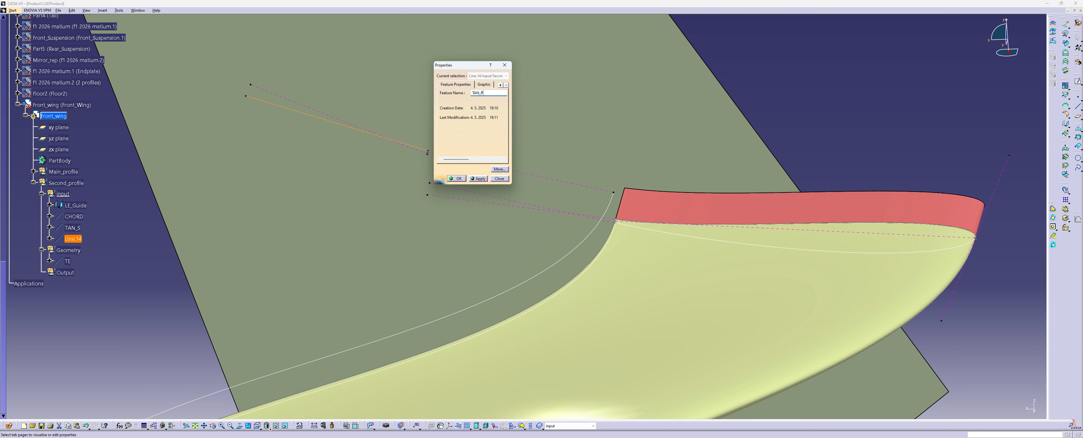
pyautogui.press('Return')
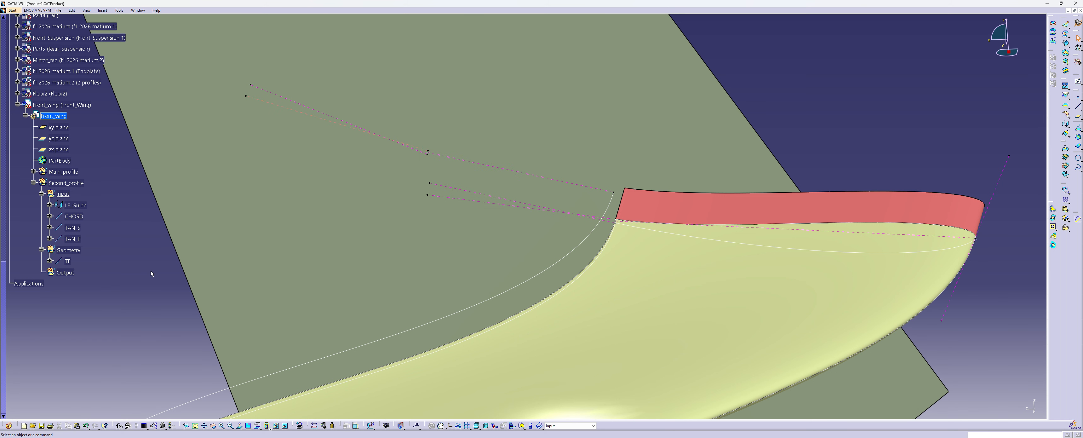
# Set up an Angle/Normal to curve line from CHORD through the LE_Guide end vertex, supported on the zx plane
pyautogui.click(1078, 106)
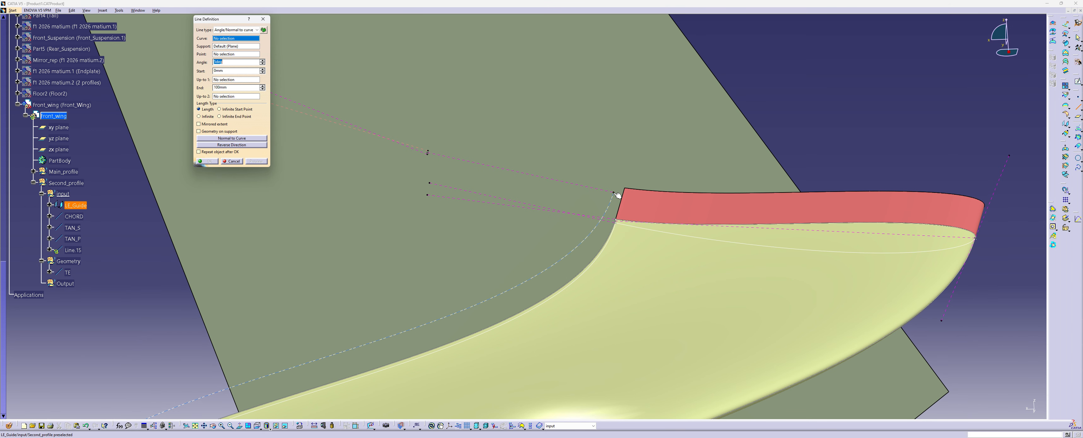
pyautogui.click(575, 185)
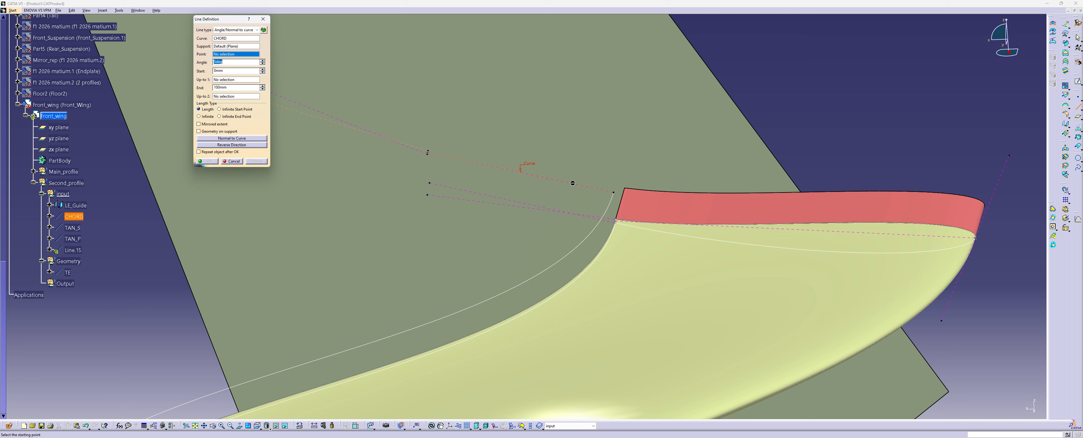
pyautogui.click(614, 191)
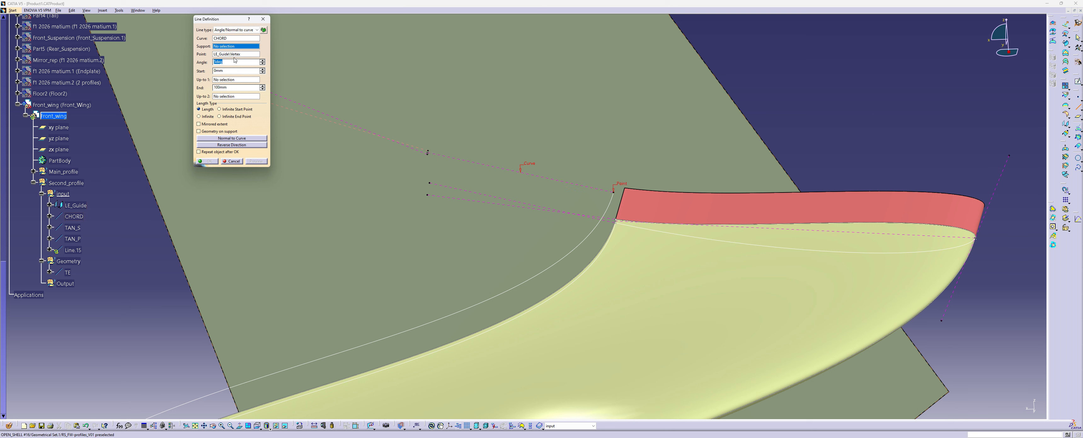
pyautogui.rightClick(229, 49)
pyautogui.click(244, 74)
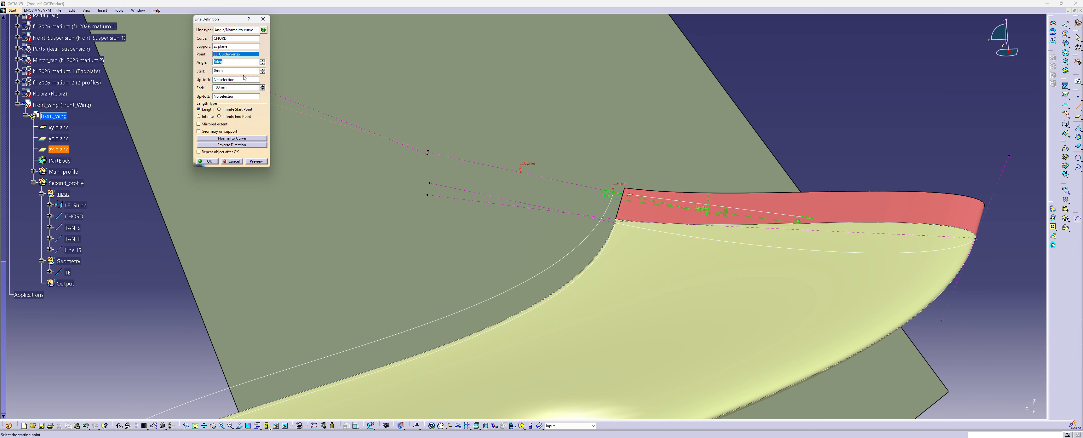
# Create the leading-edge line with start -50 mm, end 50 mm and an angle of about 70 degrees
pyautogui.click(227, 72)
pyautogui.write('-50')
pyautogui.click(215, 88)
pyautogui.write('50')
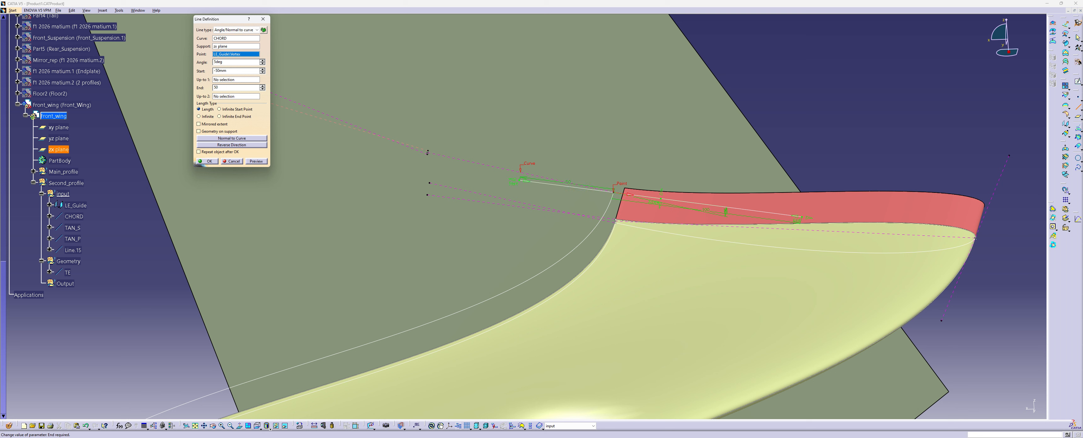
pyautogui.click(256, 161)
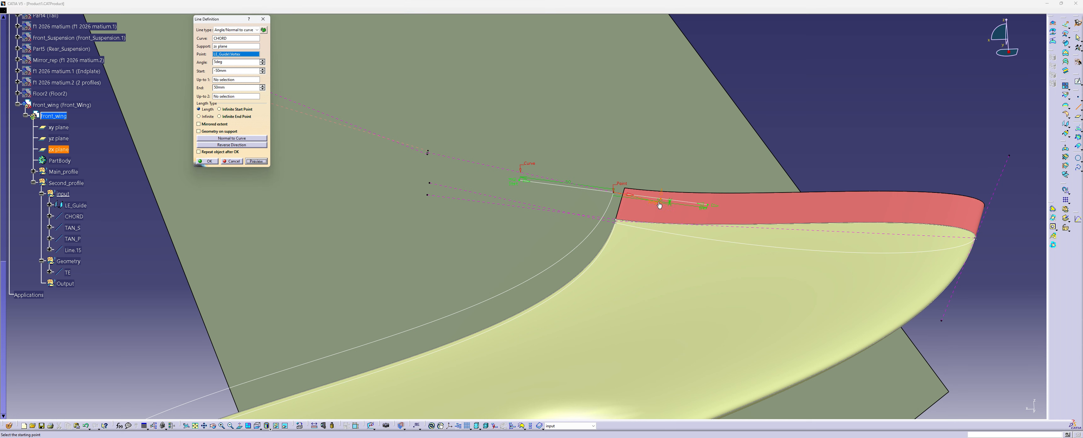
pyautogui.moveTo(667, 207); pyautogui.dragTo(634, 162)
pyautogui.moveTo(635, 162); pyautogui.dragTo(636, 164)
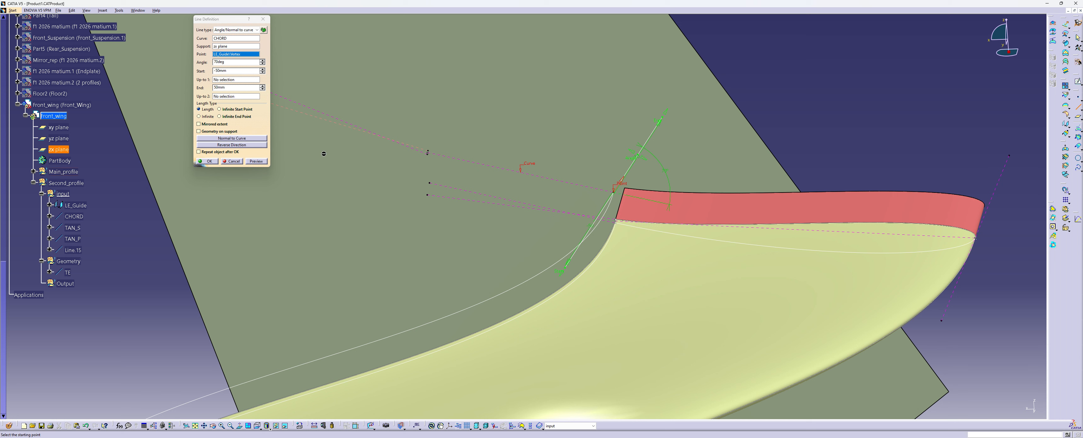
pyautogui.click(208, 161)
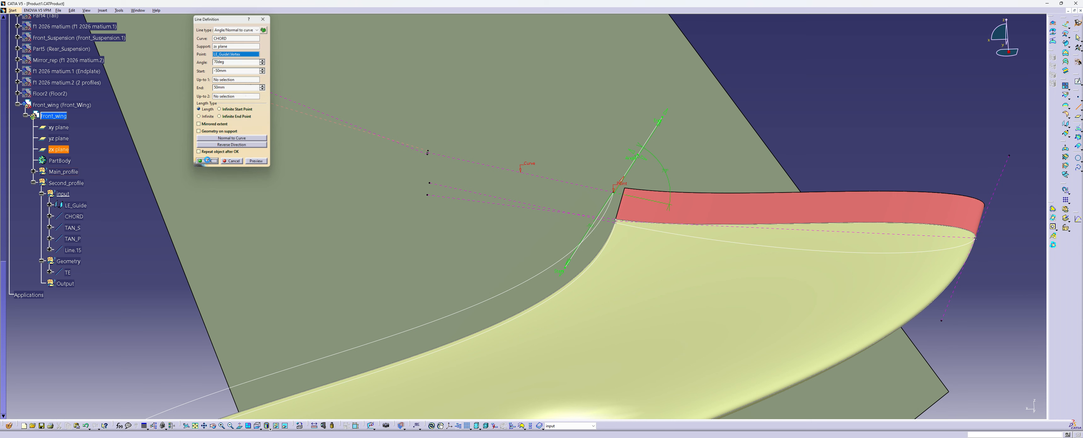
# Rename the new leading-edge line TAN_LE
pyautogui.rightClick(78, 249)
pyautogui.click(96, 278)
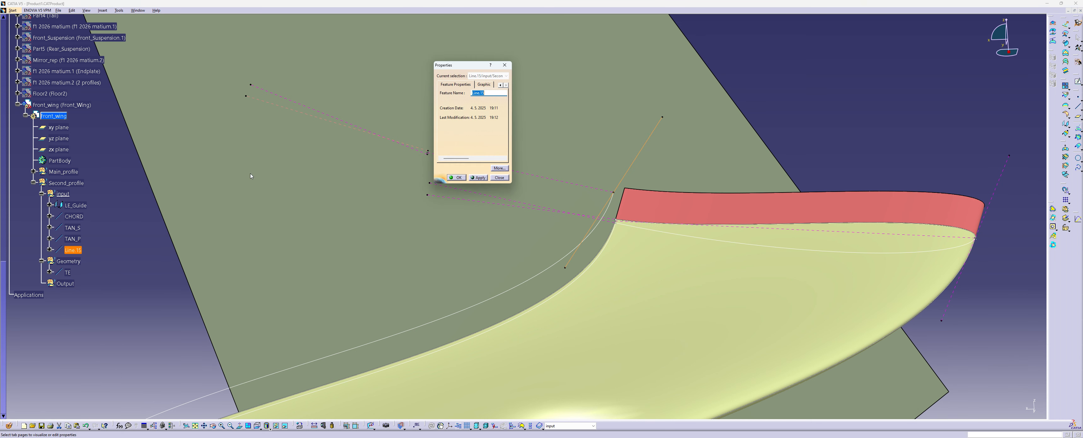
pyautogui.write('TAN_LE')
pyautogui.press('Return')
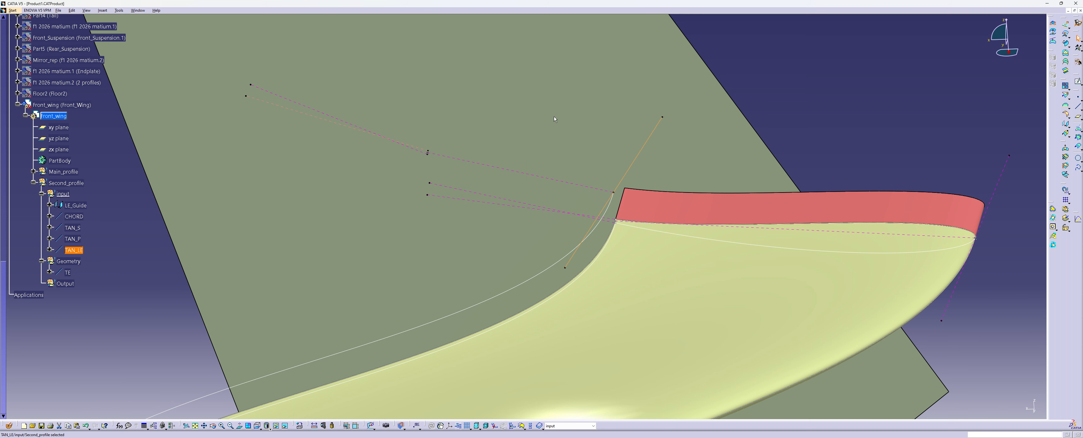
# Give the TAN_LE line a light red colour and a dashed linetype
pyautogui.rightClick(83, 249)
pyautogui.click(97, 273)
pyautogui.click(483, 85)
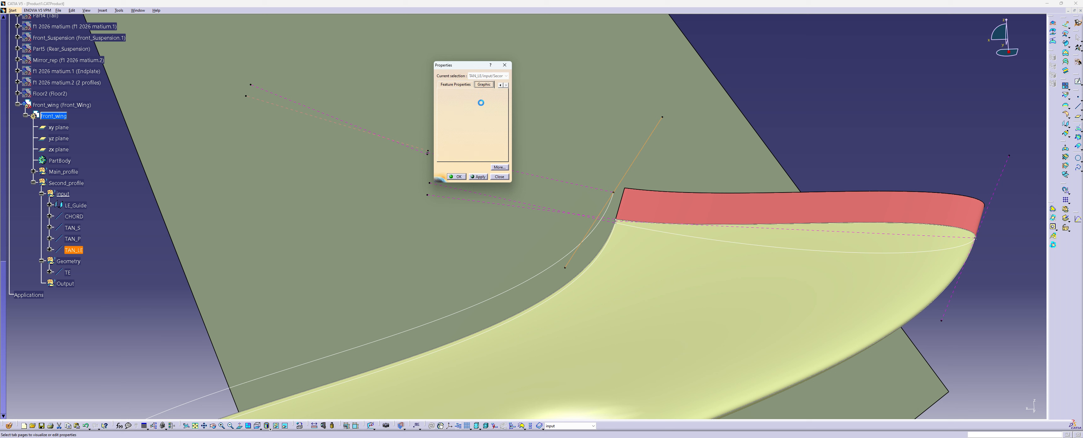
pyautogui.click(471, 137)
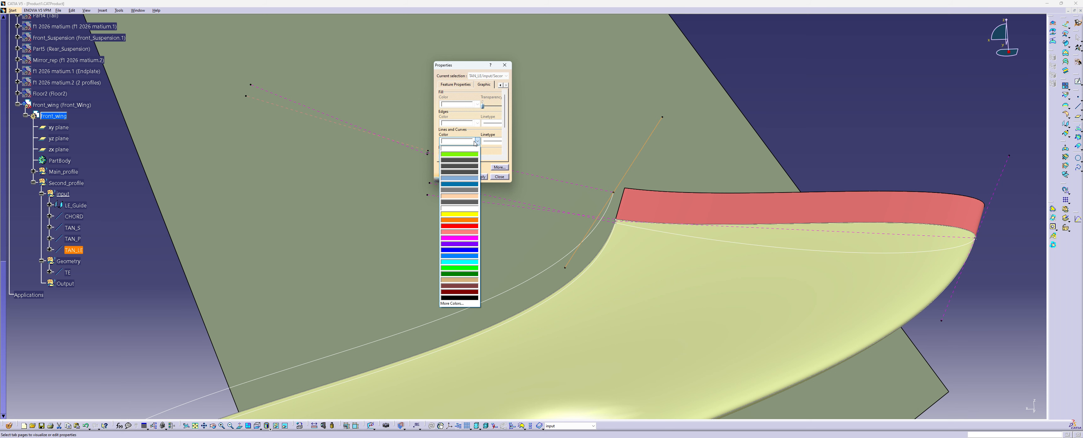
pyautogui.click(459, 236)
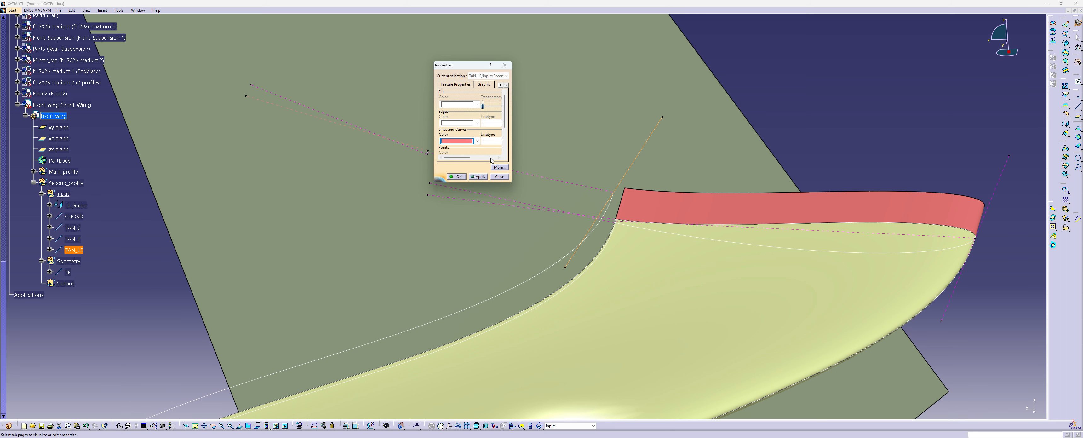
pyautogui.click(492, 141)
pyautogui.click(496, 154)
pyautogui.click(479, 177)
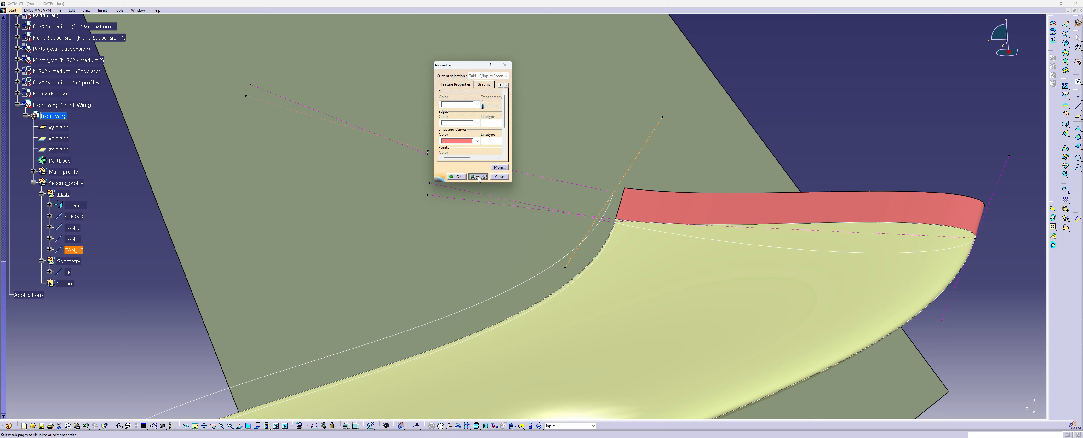
pyautogui.click(456, 176)
pyautogui.click(150, 284)
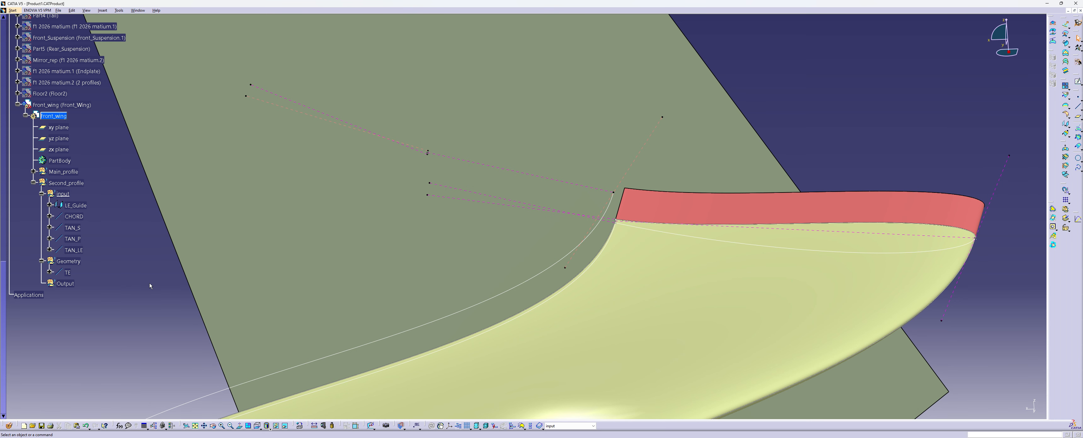
# Change the colour of the TAN_P line to magenta
pyautogui.rightClick(319, 118)
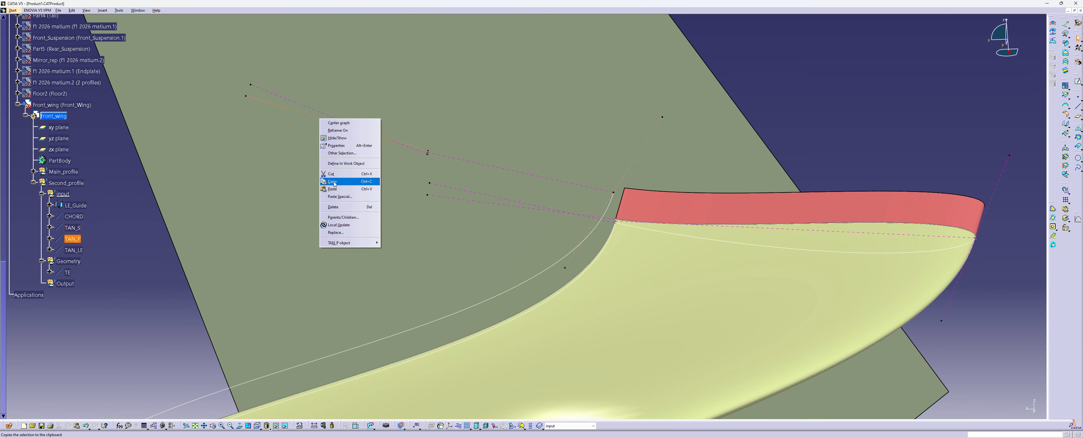
pyautogui.click(349, 145)
pyautogui.click(477, 140)
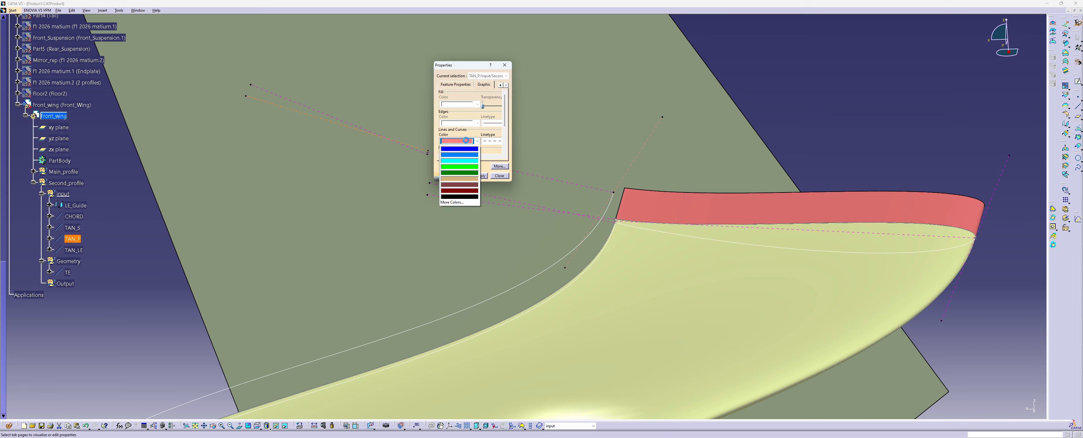
pyautogui.click(470, 199)
pyautogui.click(477, 176)
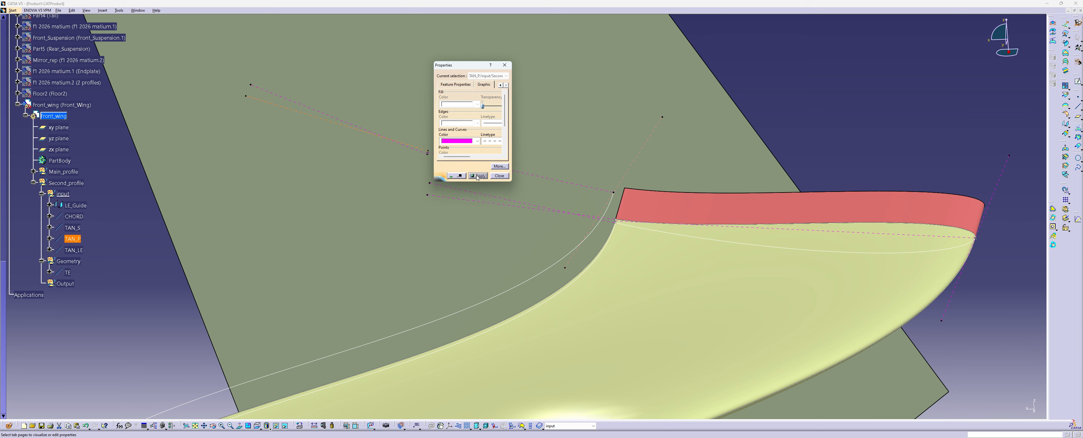
pyautogui.click(456, 176)
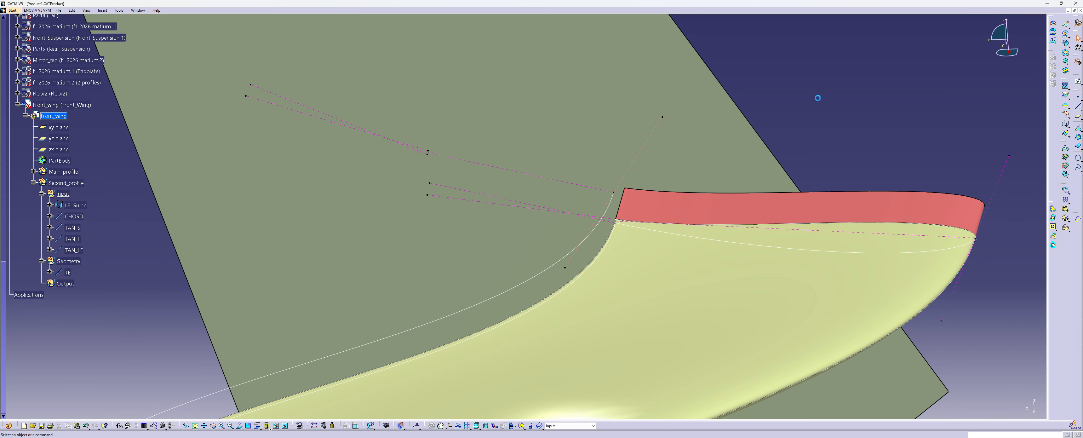
# Change the colour of the TAN_LE line to magenta
pyautogui.rightClick(637, 155)
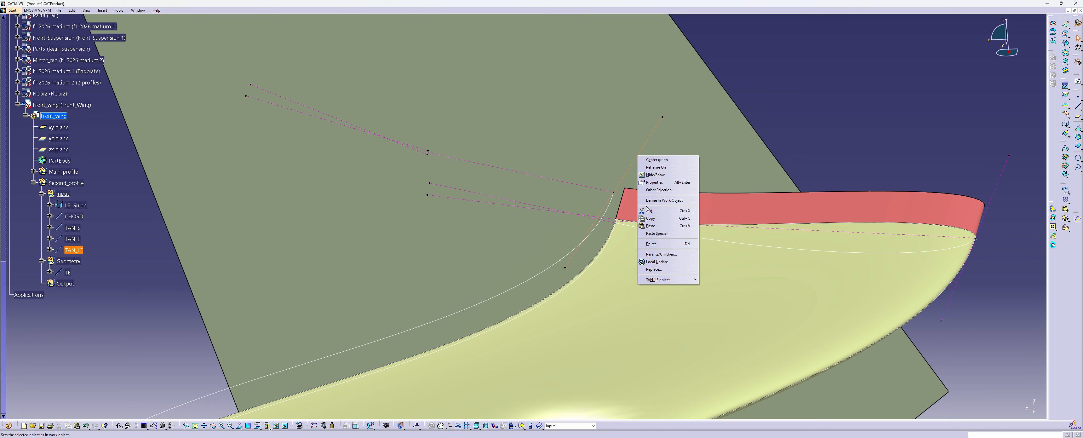
pyautogui.click(670, 184)
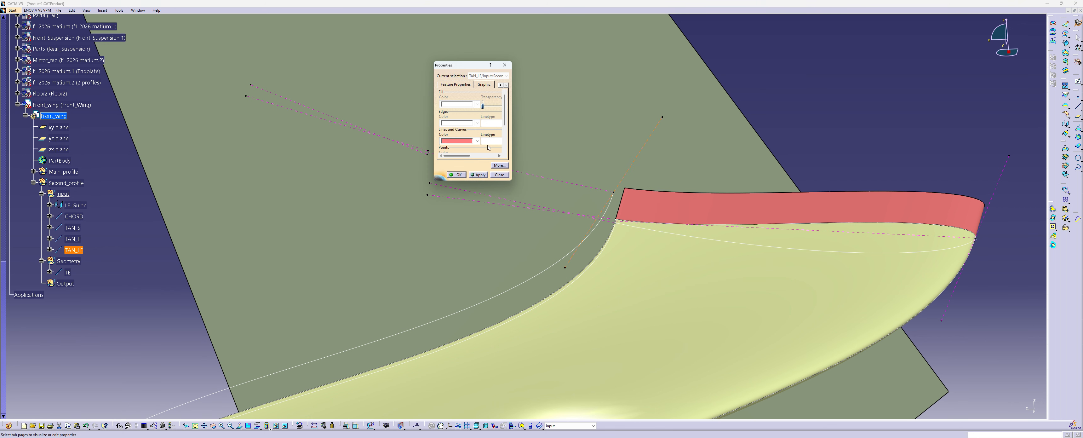
pyautogui.click(477, 141)
pyautogui.click(459, 238)
pyautogui.click(449, 175)
pyautogui.click(179, 278)
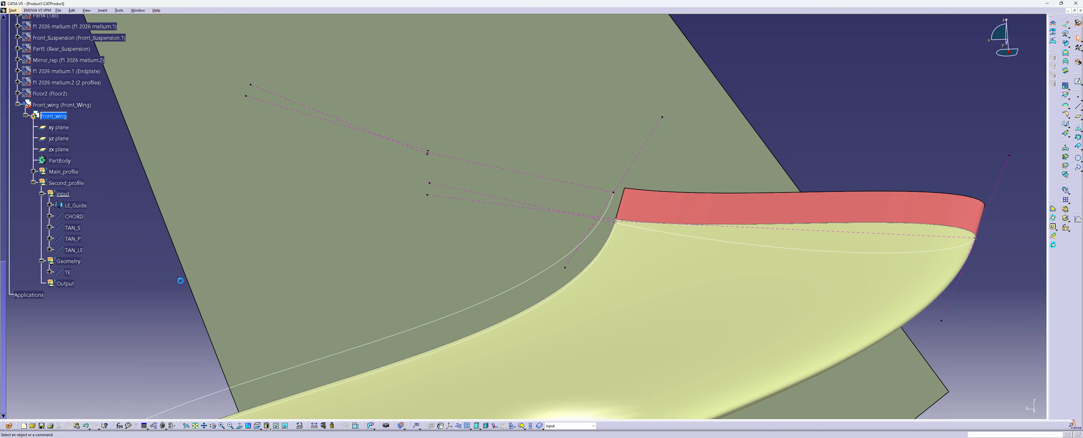
# Make the second profile's Geometry set the work object and start a spline at the TAN_S vertex, tangent to TAN_S and directed towards the leading edge
pyautogui.moveTo(348, 230)
pyautogui.keyDown('ctrl'); pyautogui.mouseDown(button='middle')
pyautogui.moveTo(343, 239)
pyautogui.moveTo(394, 222)
pyautogui.moveTo(350, 215)
pyautogui.moveTo(416, 256)
pyautogui.moveTo(408, 235)
pyautogui.moveTo(365, 236)
pyautogui.mouseUp(button='middle'); pyautogui.keyUp('ctrl')
pyautogui.rightClick(68, 261)
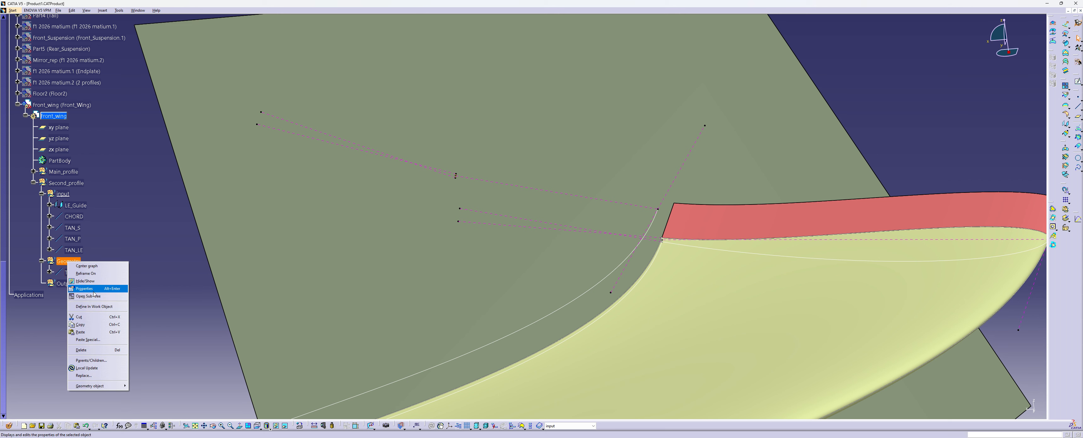
pyautogui.click(84, 304)
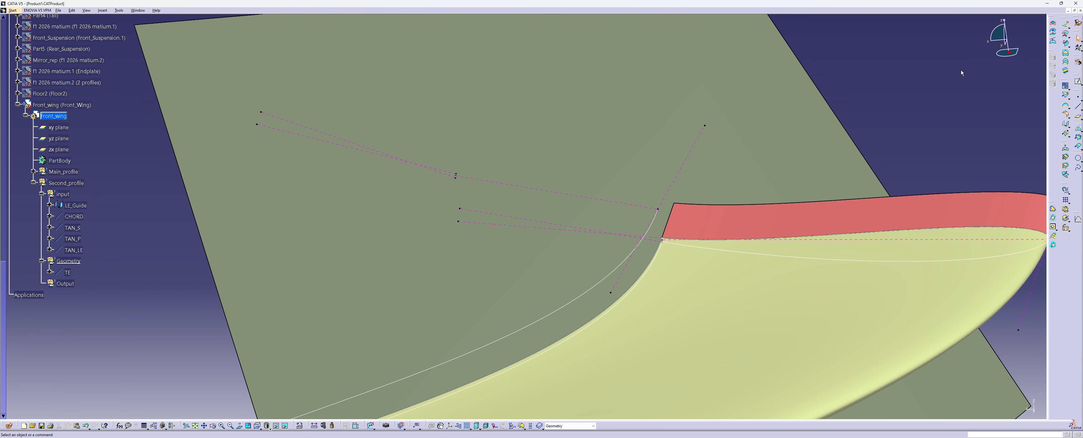
pyautogui.click(1078, 166)
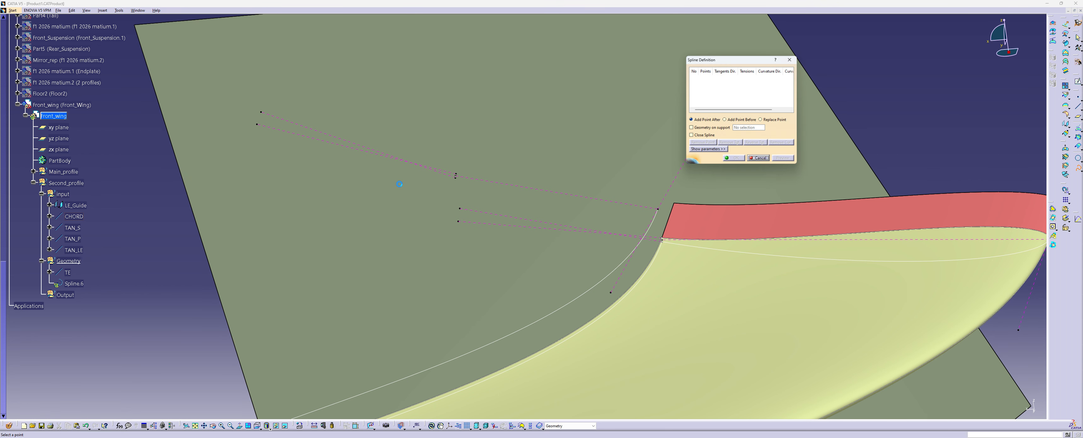
pyautogui.click(456, 178)
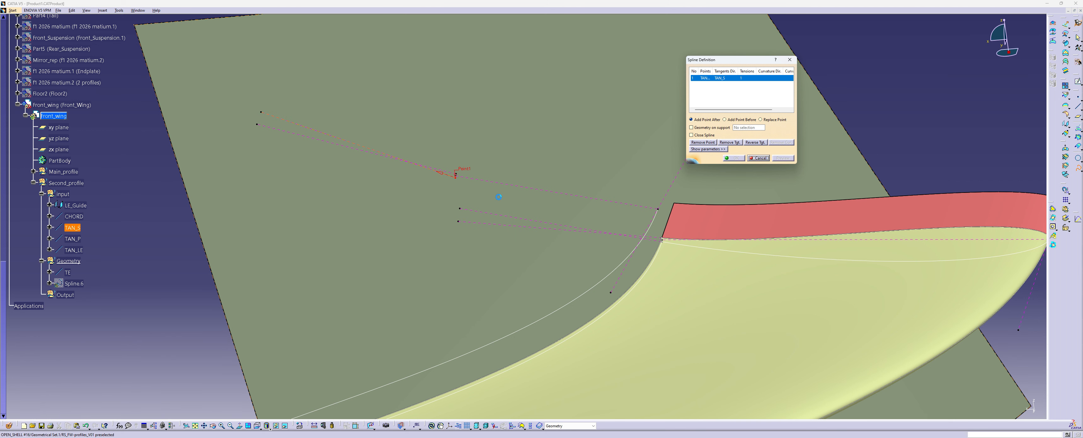
pyautogui.click(442, 173)
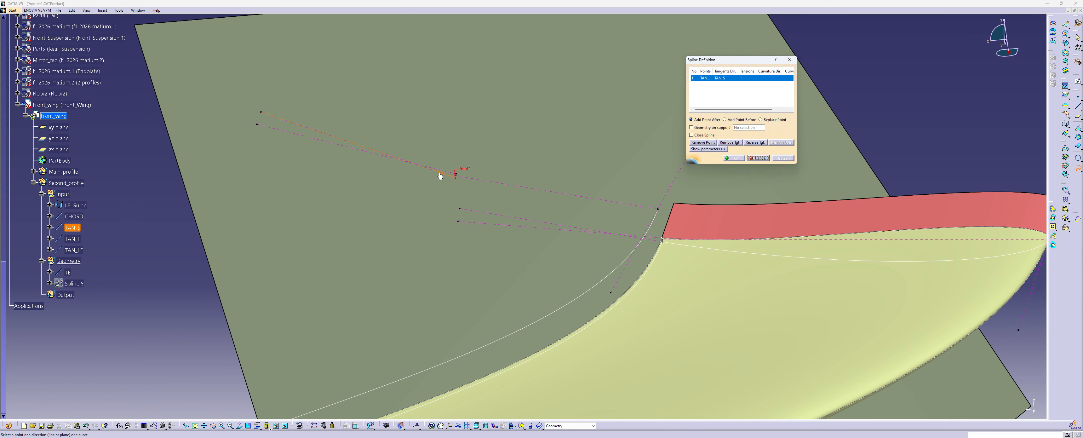
# Add the LE_Guide end vertex tangent to TAN_LE and the TAN_P vertex tangent to TAN_P to the spline
pyautogui.click(657, 208)
pyautogui.click(669, 197)
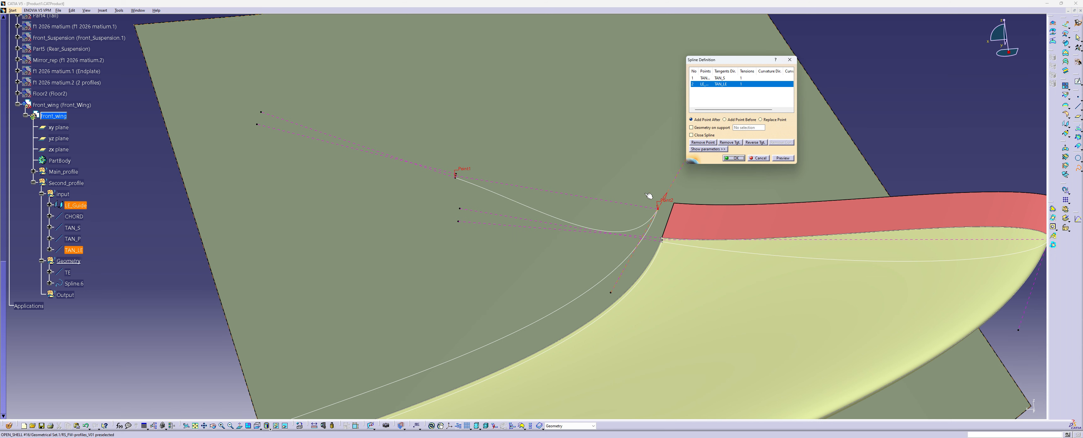
pyautogui.click(456, 176)
pyautogui.click(449, 174)
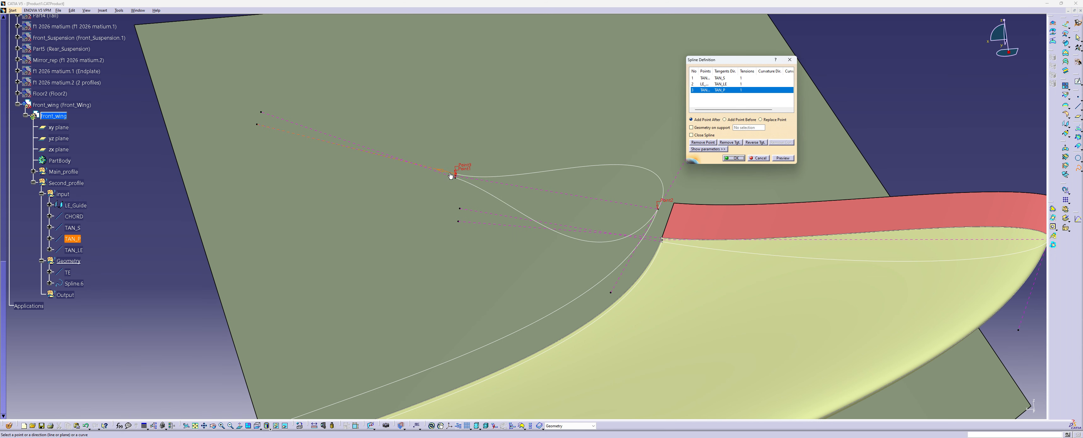
# Set the tangent tension at the spline's leading-edge point to 0.2 and create the spline
pyautogui.click(741, 83)
pyautogui.click(709, 150)
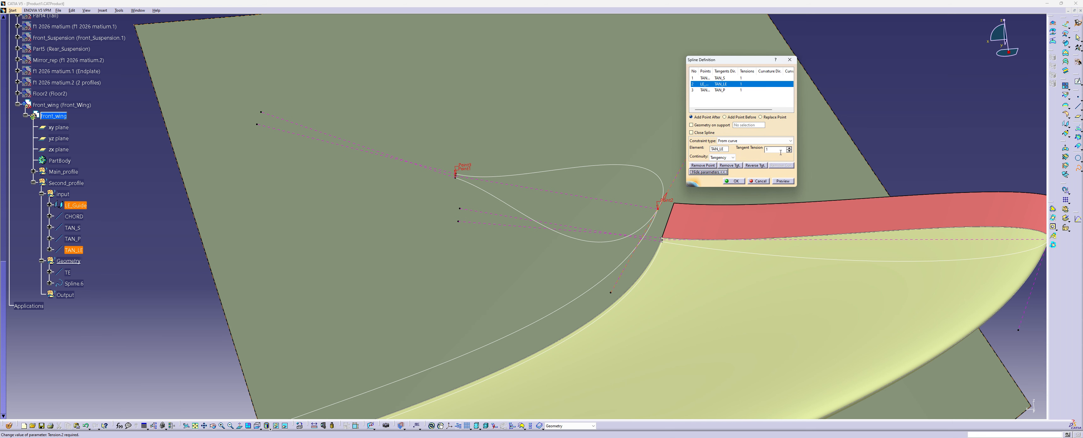
pyautogui.click(789, 151)
pyautogui.click(790, 151)
pyautogui.click(789, 151)
pyautogui.click(789, 151)
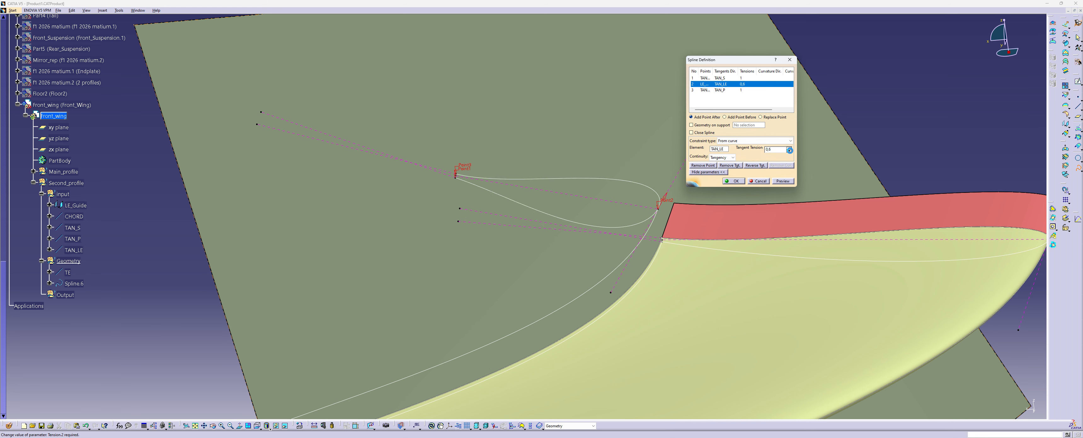
pyautogui.click(790, 151)
pyautogui.click(789, 151)
pyautogui.click(789, 151)
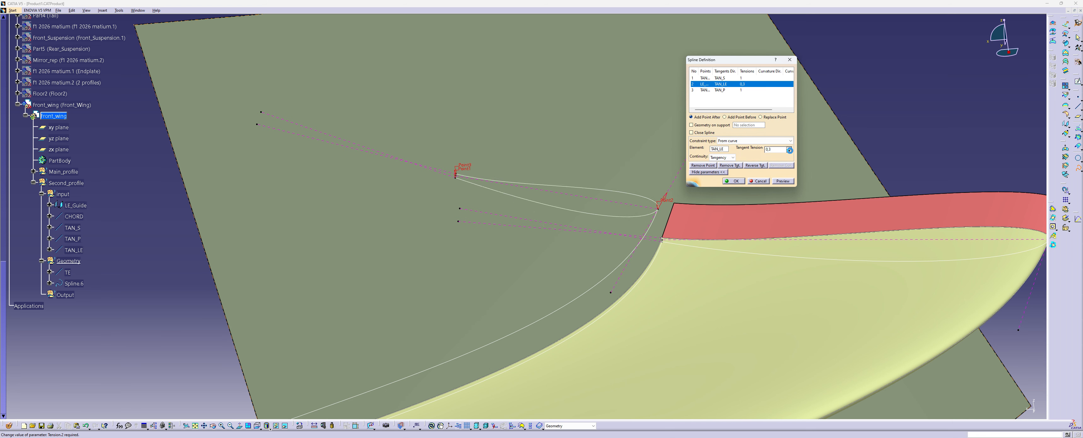
pyautogui.click(790, 151)
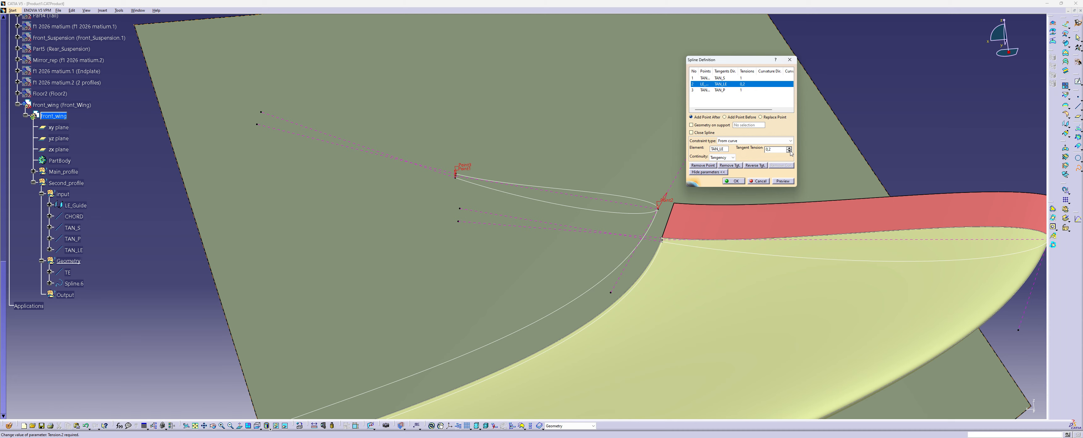
pyautogui.click(734, 181)
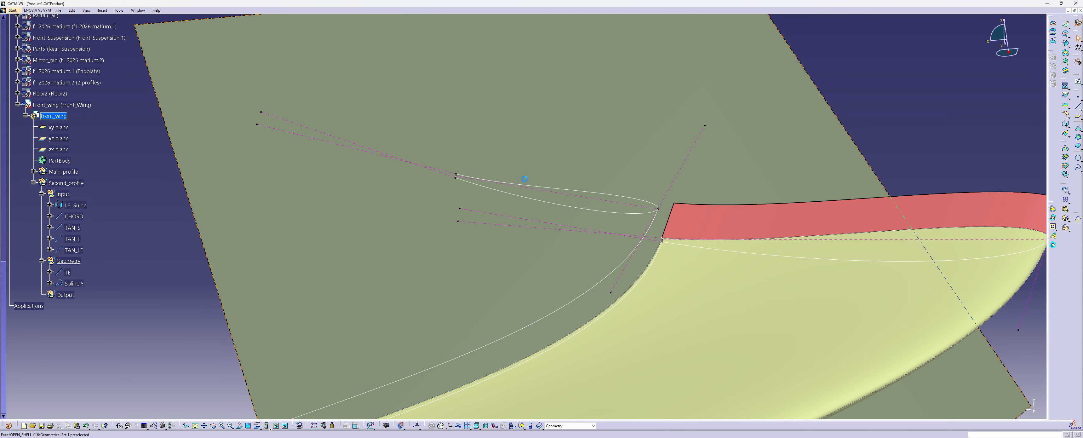
# Copy the main profile's SECTION_PLANE into the Input set of Second_profile
pyautogui.moveTo(524, 174); pyautogui.dragTo(435, 199, button='middle')
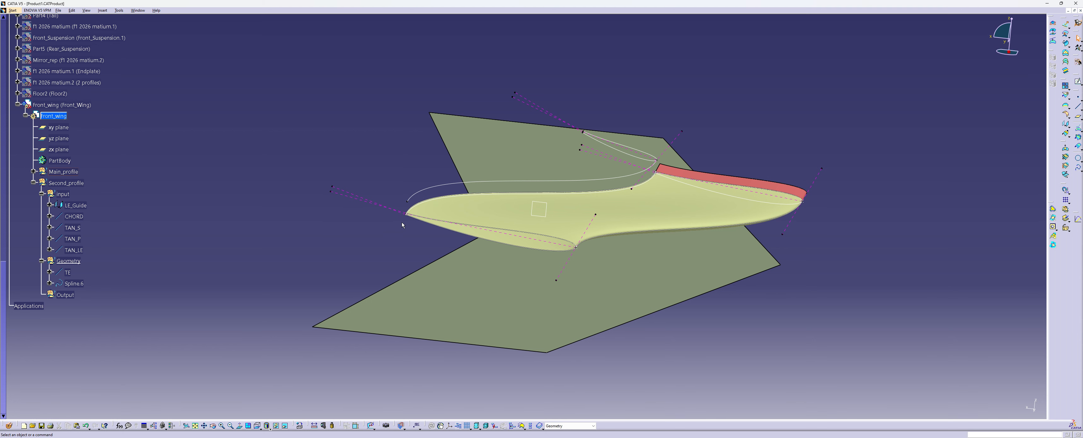
pyautogui.moveTo(399, 228); pyautogui.dragTo(460, 208, button='middle')
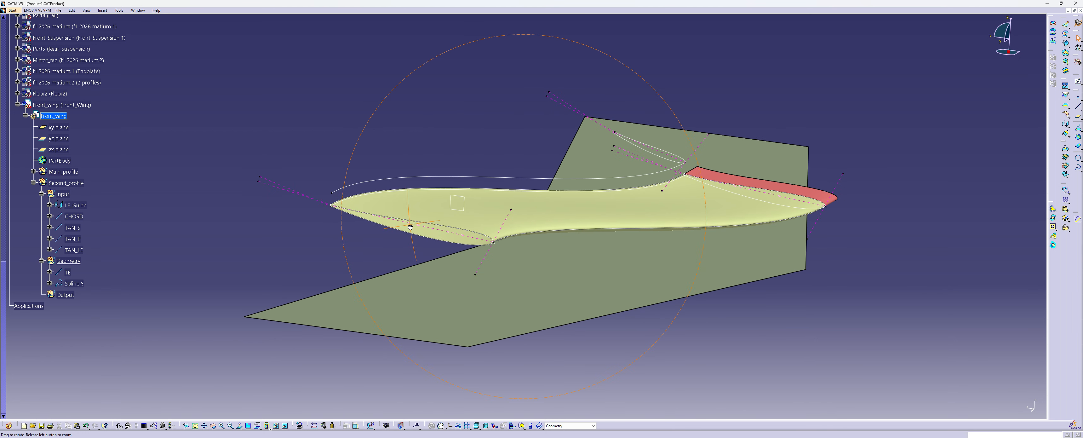
pyautogui.rightClick(458, 196)
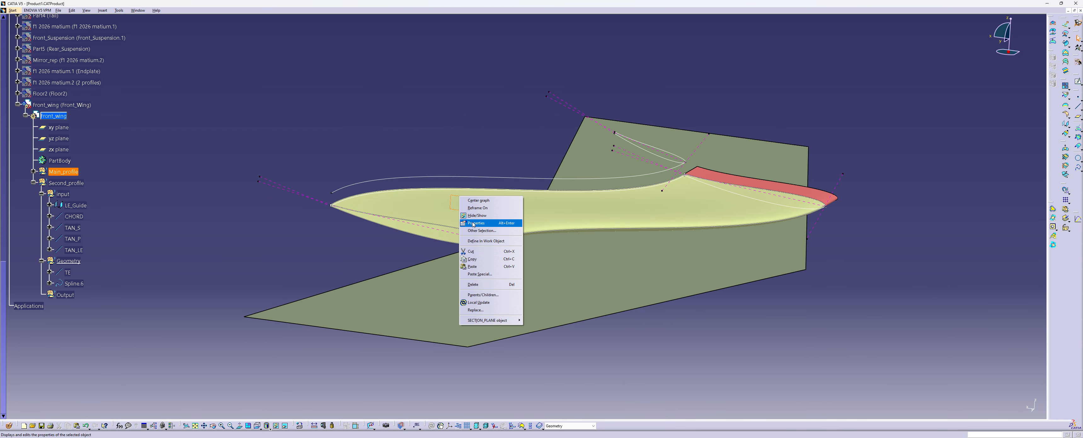
pyautogui.click(485, 258)
pyautogui.rightClick(66, 202)
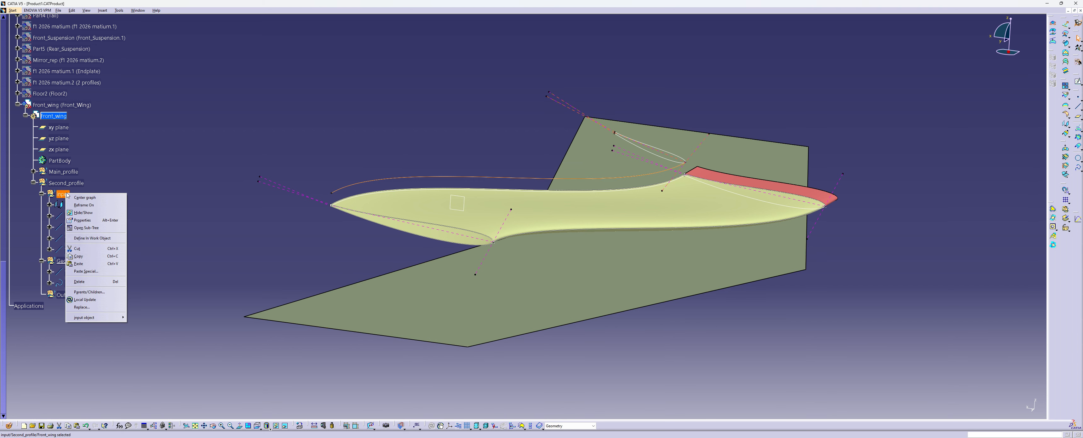
pyautogui.click(105, 261)
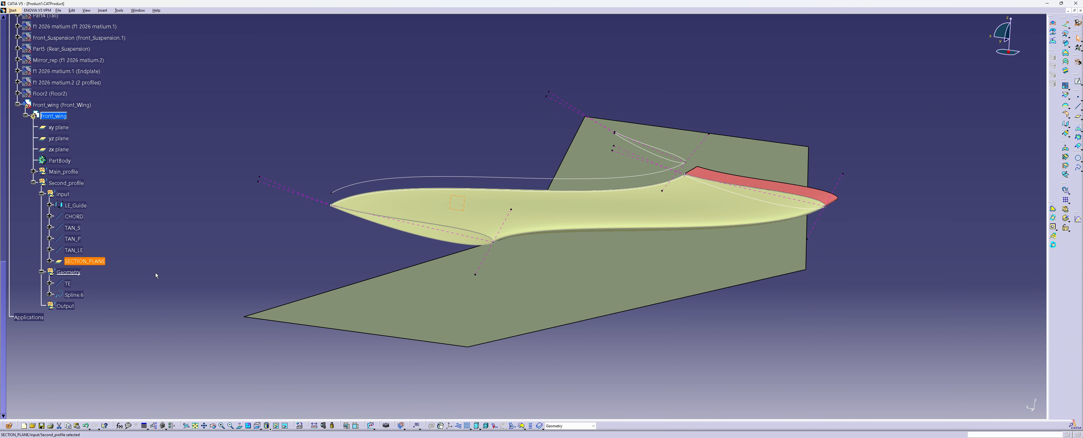
pyautogui.click(143, 268)
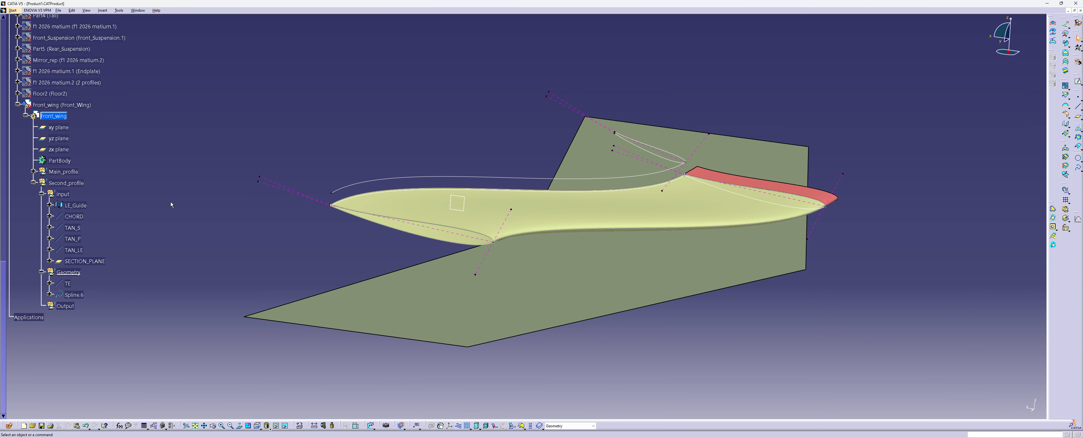
# Hide the original SECTION_PLANE in the Input set of Main_profile
pyautogui.click(33, 172)
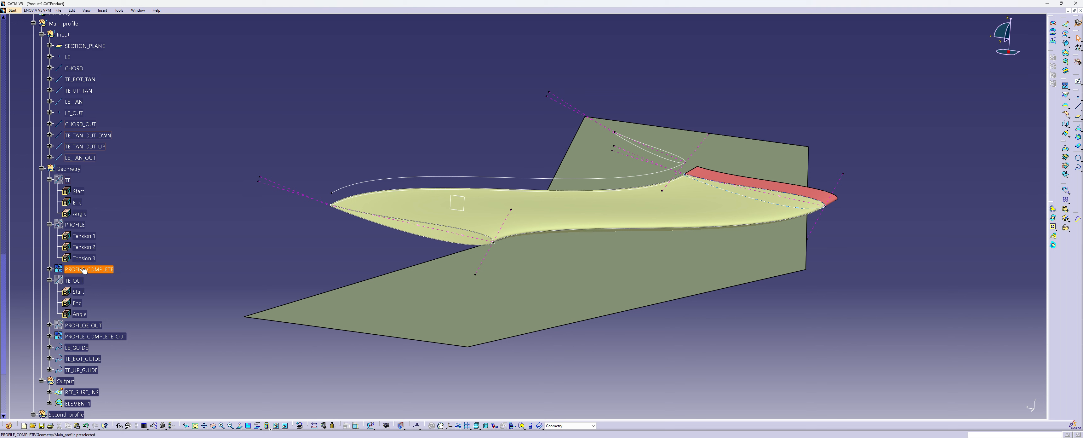
pyautogui.scroll(-3, 105, 294)
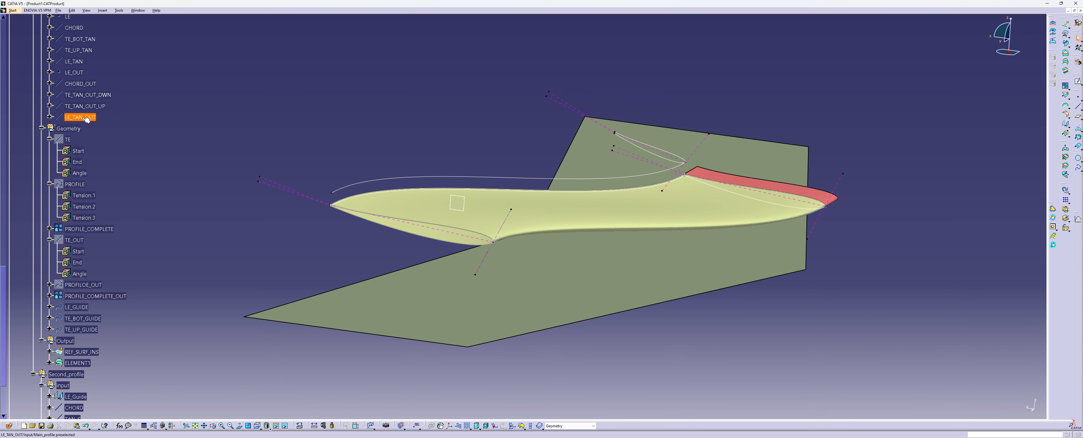
pyautogui.scroll(3, 88, 121)
pyautogui.rightClick(85, 46)
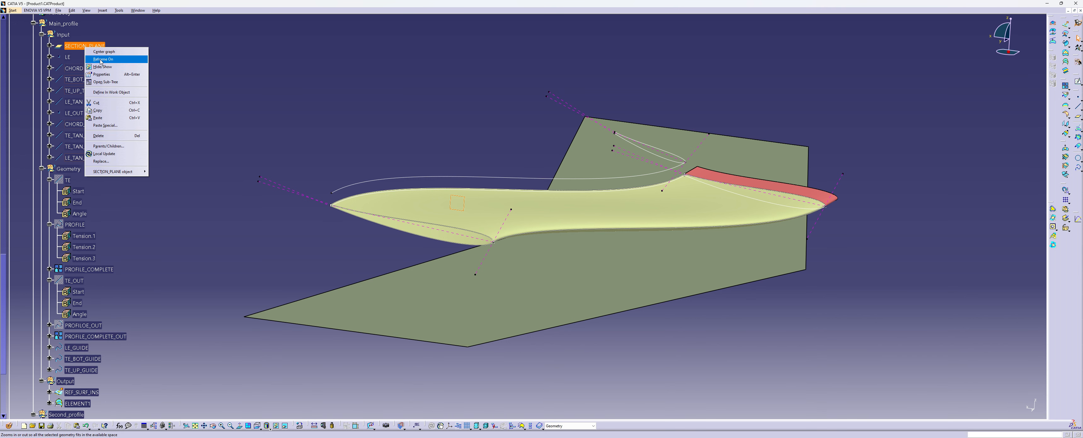
pyautogui.click(98, 66)
pyautogui.click(33, 23)
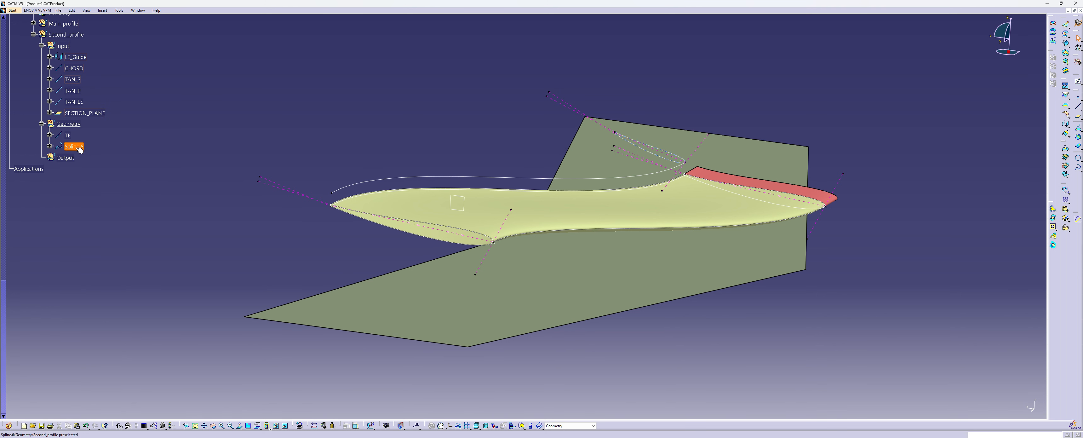
pyautogui.click(73, 102)
pyautogui.keyDown('ctrl'); pyautogui.click(72, 91); pyautogui.keyUp('ctrl')
pyautogui.keyDown('ctrl'); pyautogui.click(73, 79); pyautogui.keyUp('ctrl')
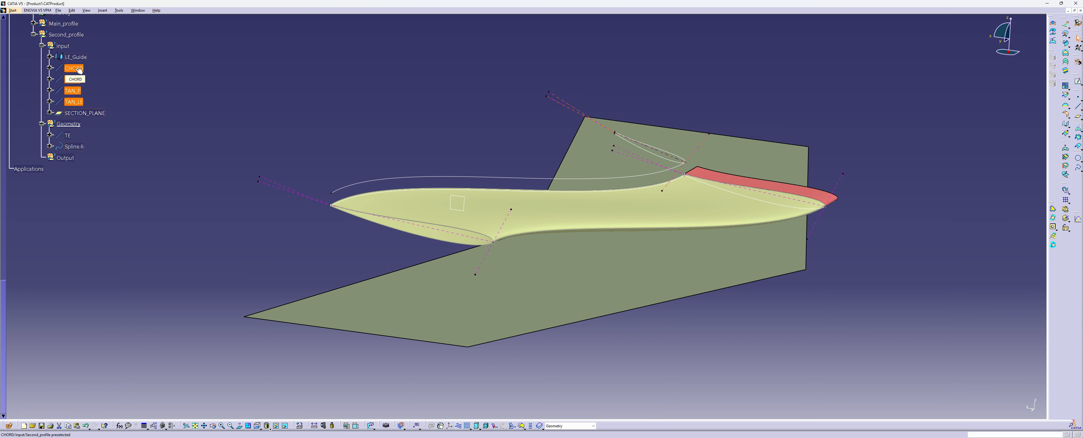
pyautogui.click(191, 123)
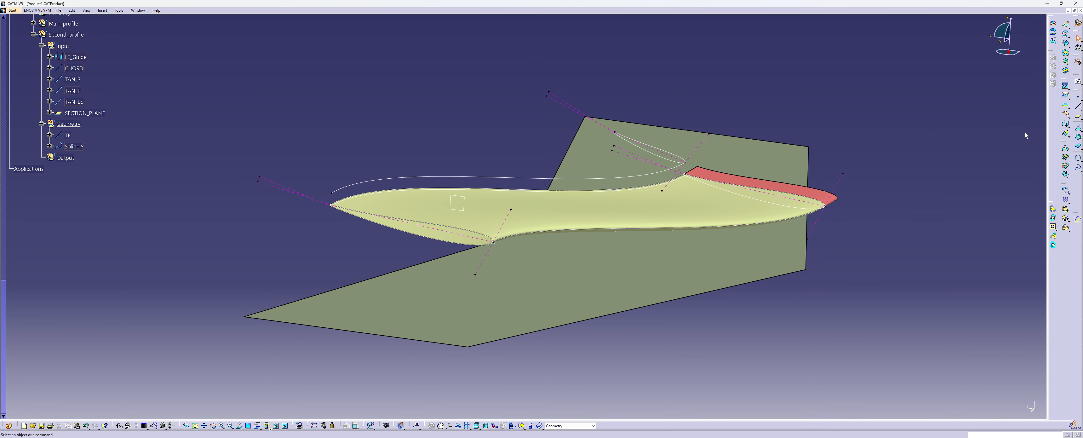
# Copy the TAN_LE, TAN_P, TAN_S and CHORD lines and paste them after SECTION_PLANE in the second profile's Input set
pyautogui.click(80, 103)
pyautogui.keyDown('ctrl'); pyautogui.click(75, 91); pyautogui.keyUp('ctrl')
pyautogui.keyDown('ctrl'); pyautogui.click(76, 80); pyautogui.keyUp('ctrl')
pyautogui.keyDown('ctrl'); pyautogui.click(79, 69); pyautogui.keyUp('ctrl')
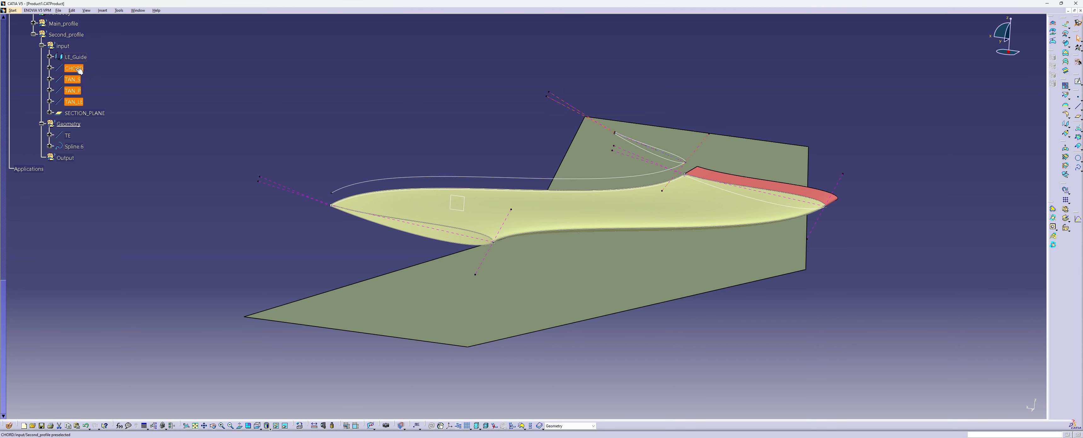
pyautogui.rightClick(79, 69)
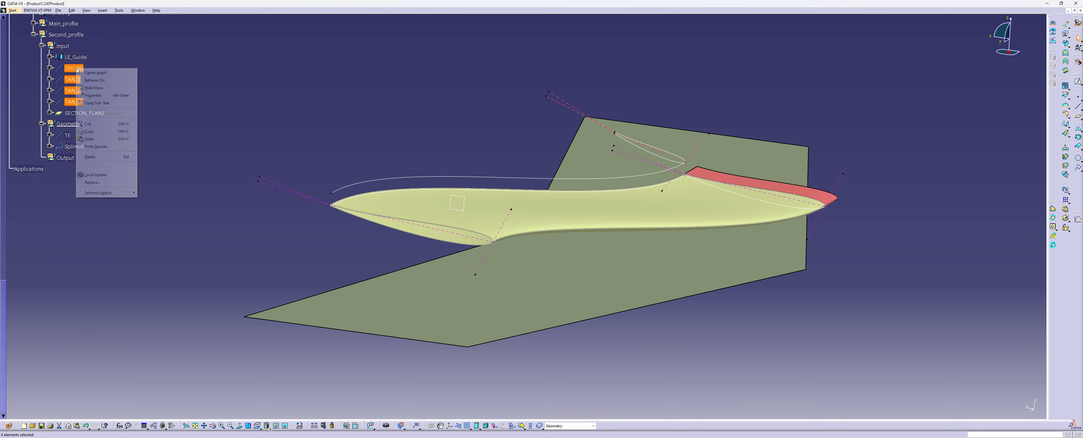
pyautogui.click(100, 126)
pyautogui.rightClick(80, 113)
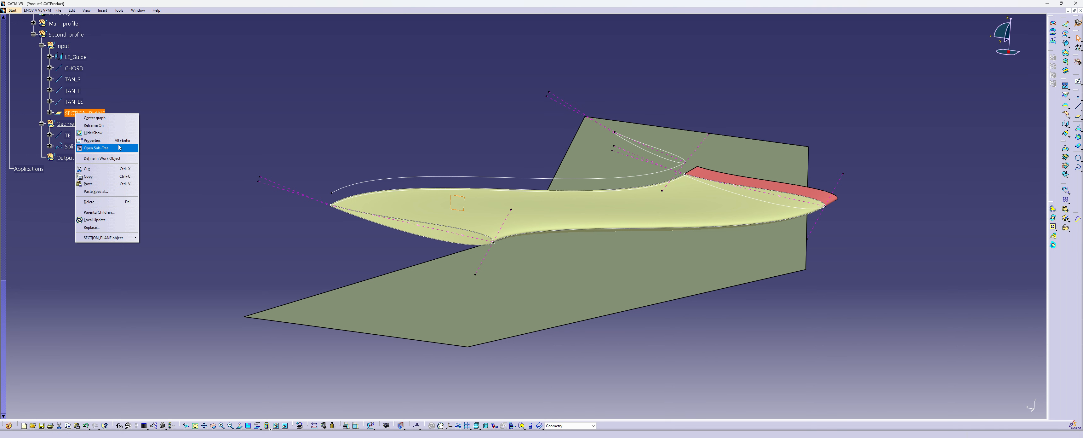
pyautogui.click(104, 186)
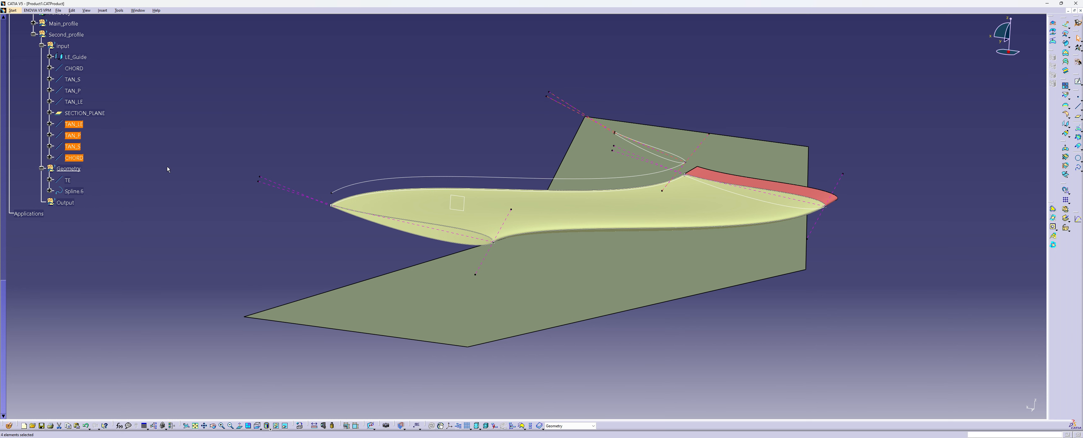
# Undo the paste of the four line copies in the second profile's Input set
pyautogui.click(125, 166)
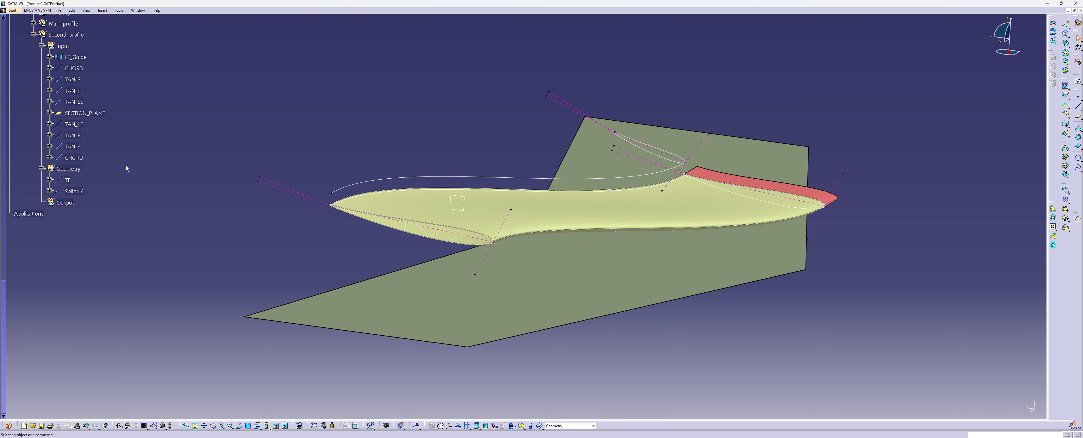
pyautogui.hotkey('ctrl', 'z')
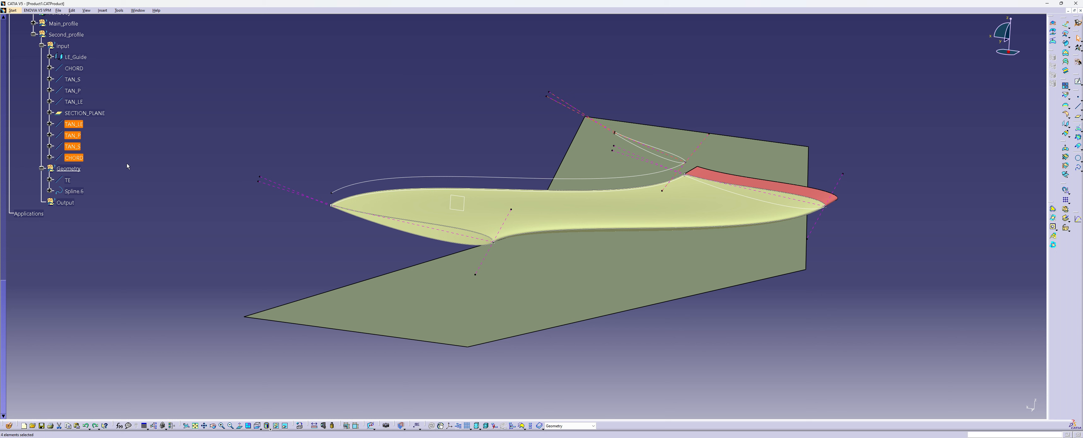
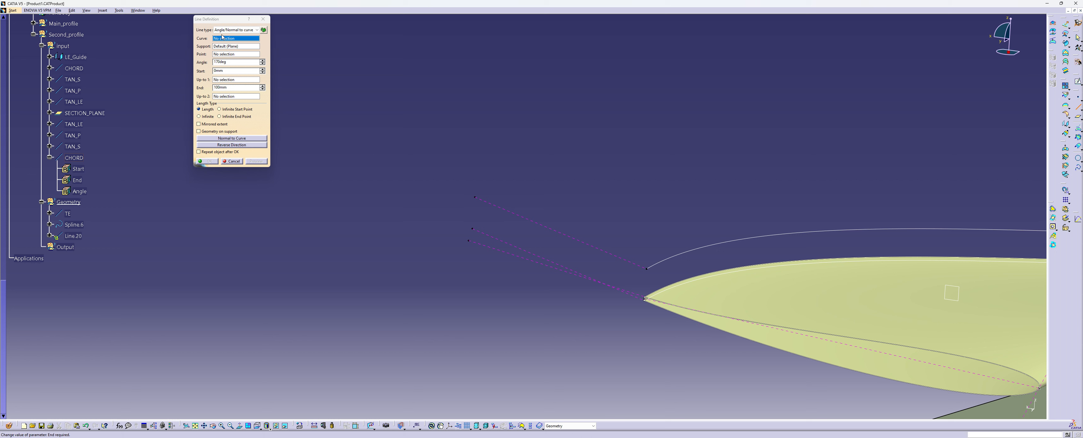
# Create a line normal to the copied CHORD at its trailing end vertex, supported on SECTION_PLANE, from -1 mm to 1 mm
pyautogui.click(503, 209)
pyautogui.click(476, 197)
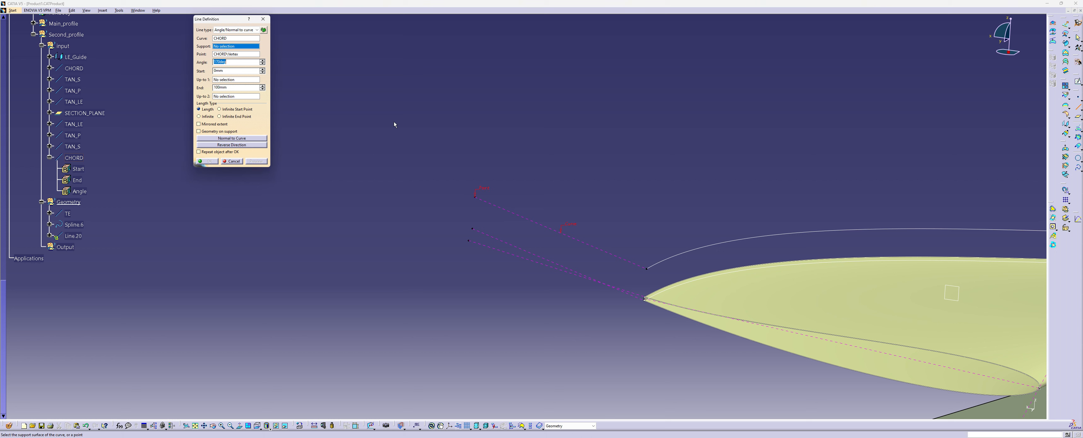
pyautogui.click(964, 288)
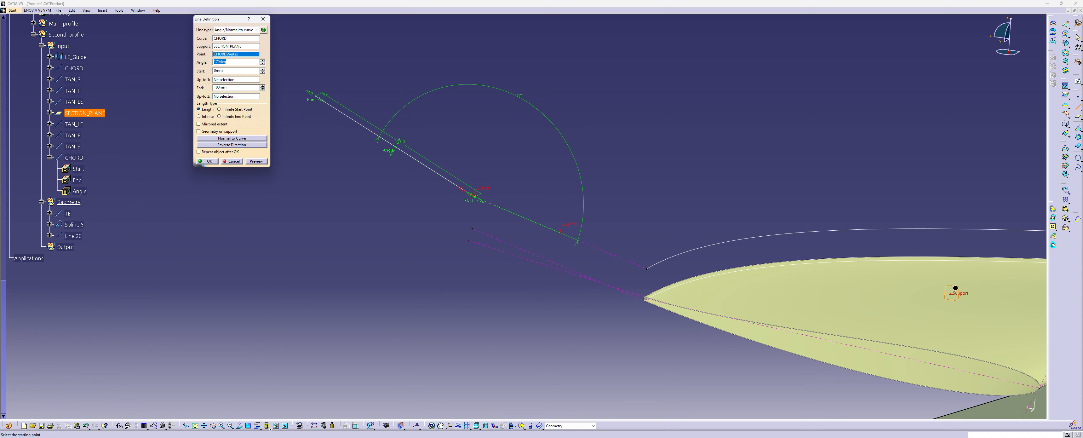
pyautogui.click(229, 139)
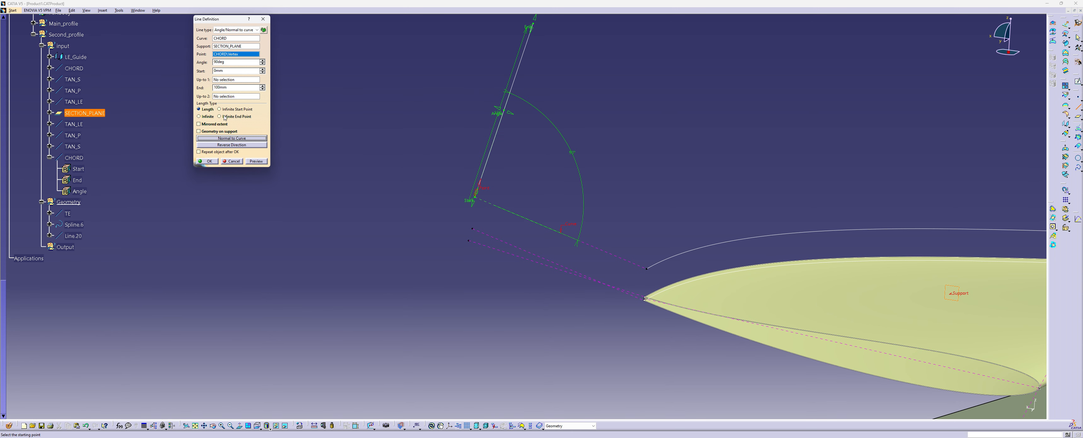
pyautogui.click(220, 71)
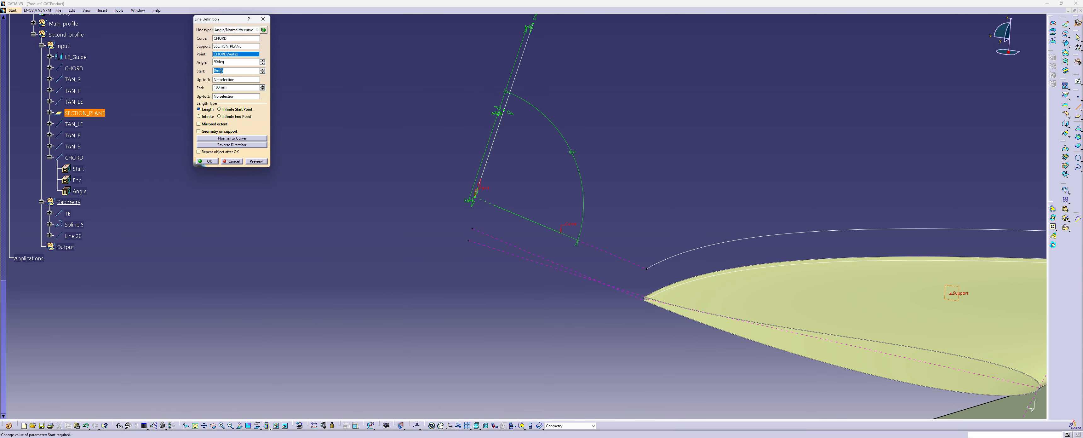
pyautogui.write('-1')
pyautogui.press('Tab')
pyautogui.write('1')
pyautogui.press('Return')
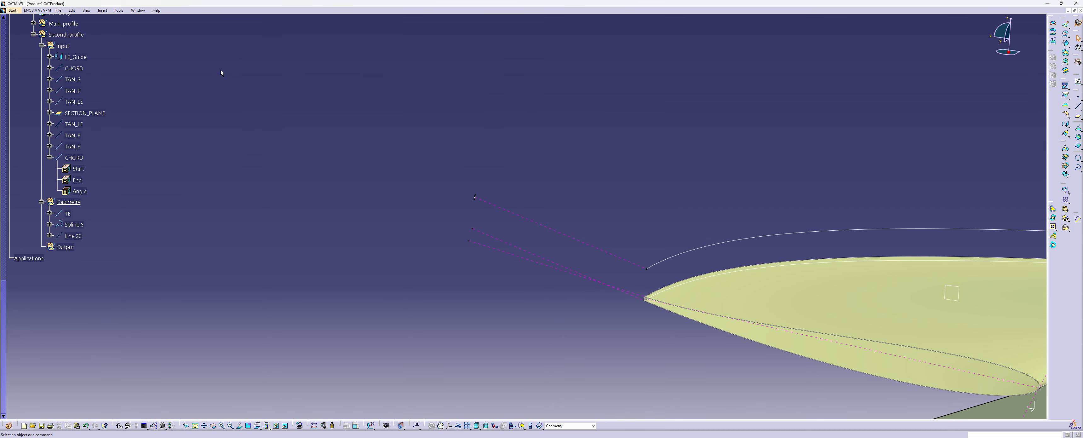
# Rename the new trailing-edge line in the second profile's Geometry set as TE_OUT
pyautogui.click(73, 236)
pyautogui.rightClick(75, 236)
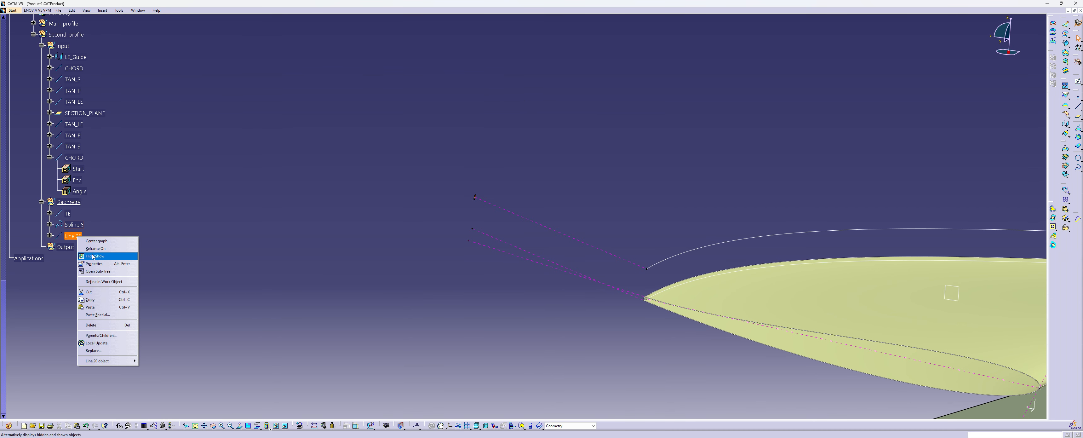
pyautogui.click(97, 264)
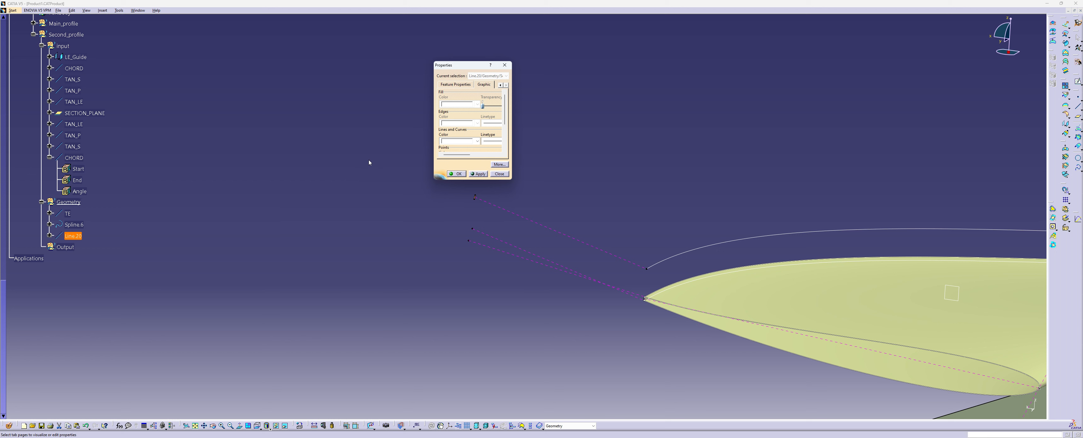
pyautogui.click(451, 84)
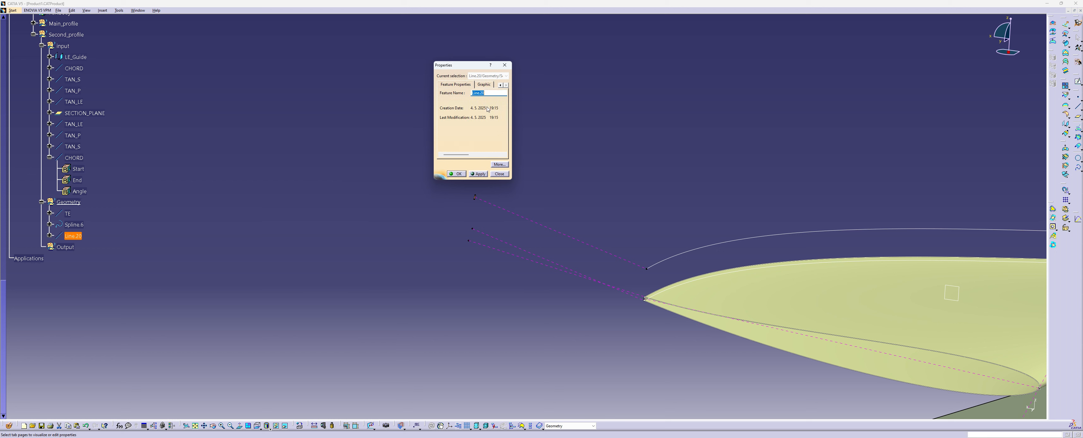
pyautogui.write('TE_OUT')
pyautogui.press('Return')
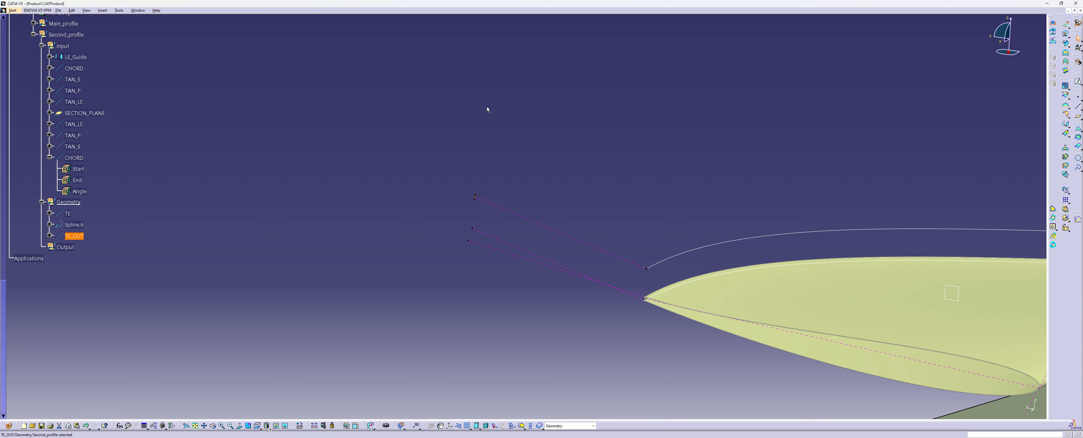
# Rename the copied CHORD line in the second profile's Input set as CHORD_OUT
pyautogui.click(254, 196)
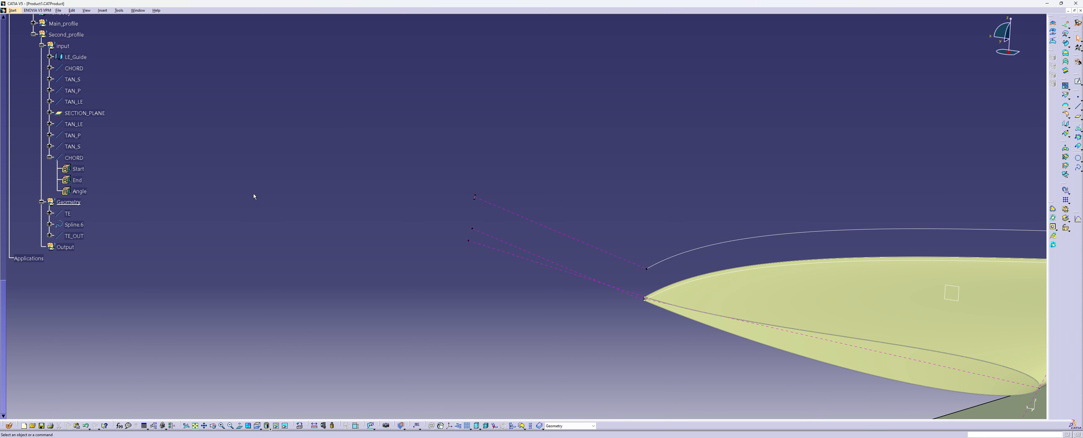
pyautogui.click(81, 125)
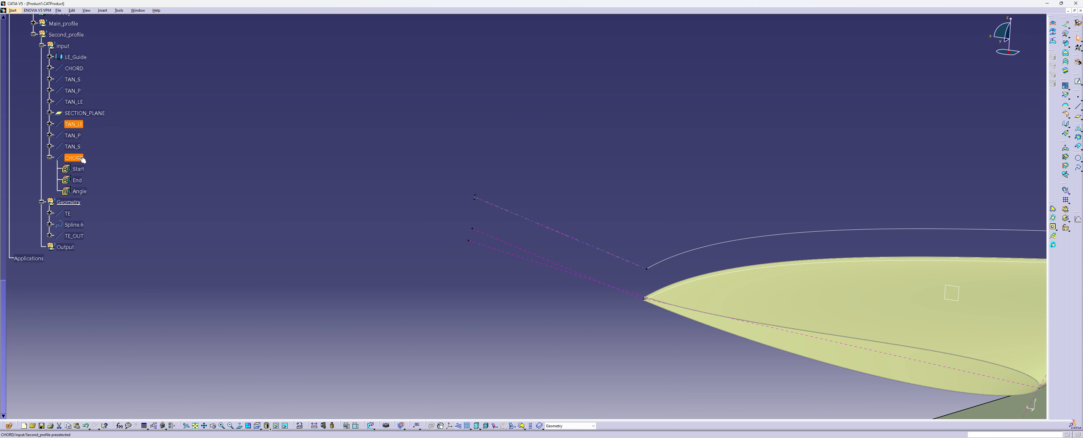
pyautogui.rightClick(83, 159)
pyautogui.click(101, 176)
pyautogui.click(492, 94)
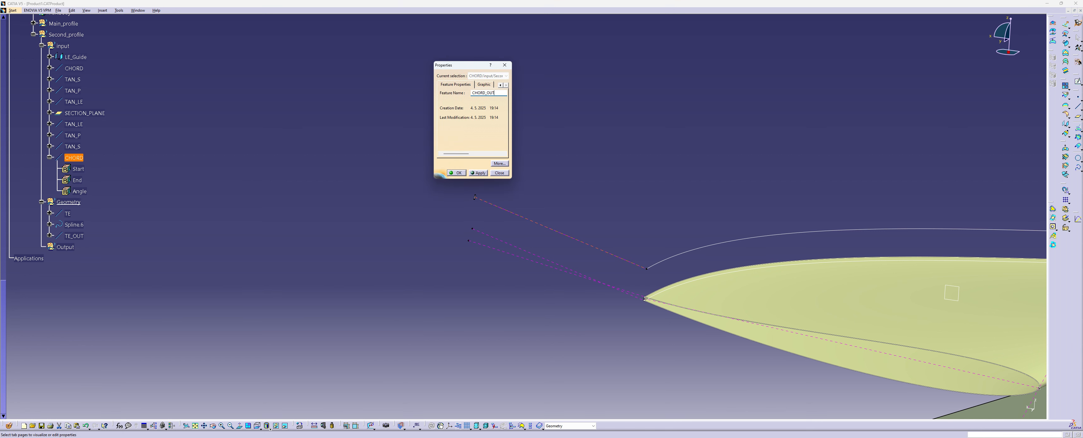
pyautogui.press('Return')
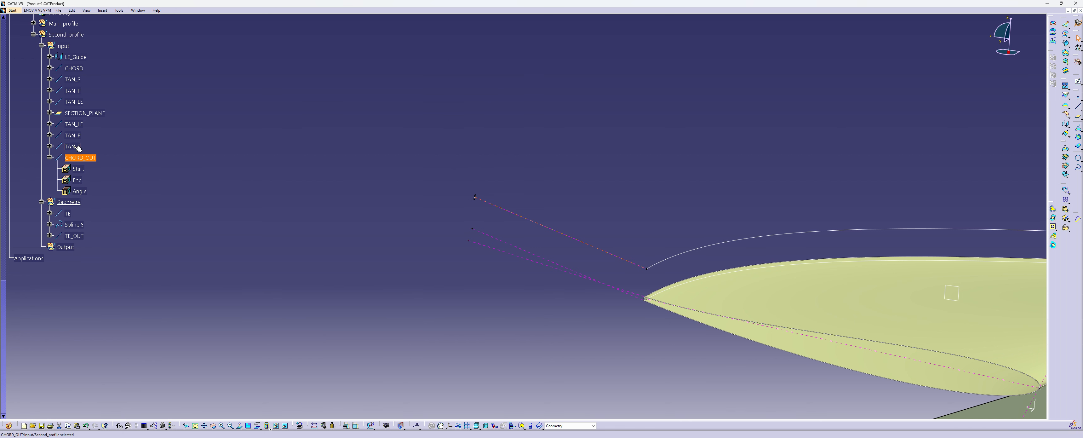
# Redefine the copied TAN_LE line with the LE_Guide end vertex at CHORD_OUT as its point and SECTION_PLANE as its support
pyautogui.click(81, 126)
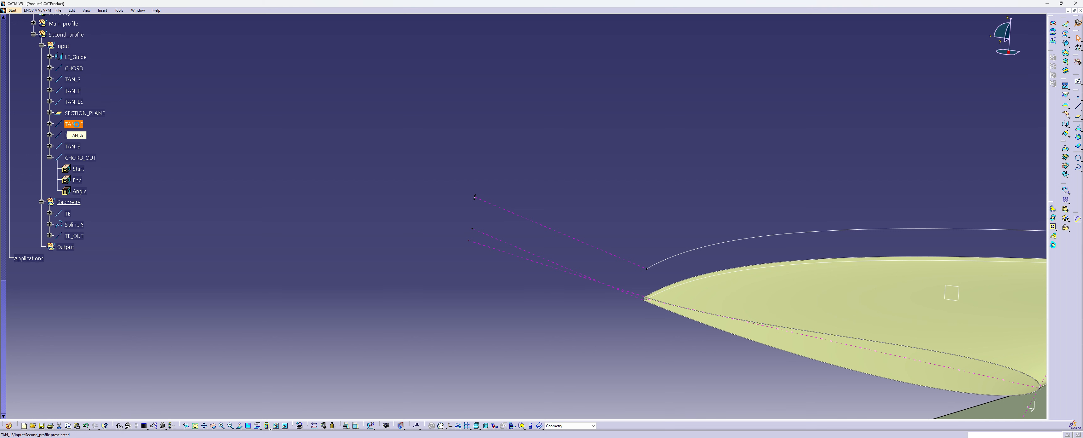
pyautogui.doubleClick(80, 125)
pyautogui.moveTo(446, 182); pyautogui.dragTo(405, 182, button='middle')
pyautogui.moveTo(479, 183); pyautogui.dragTo(459, 170, button='middle')
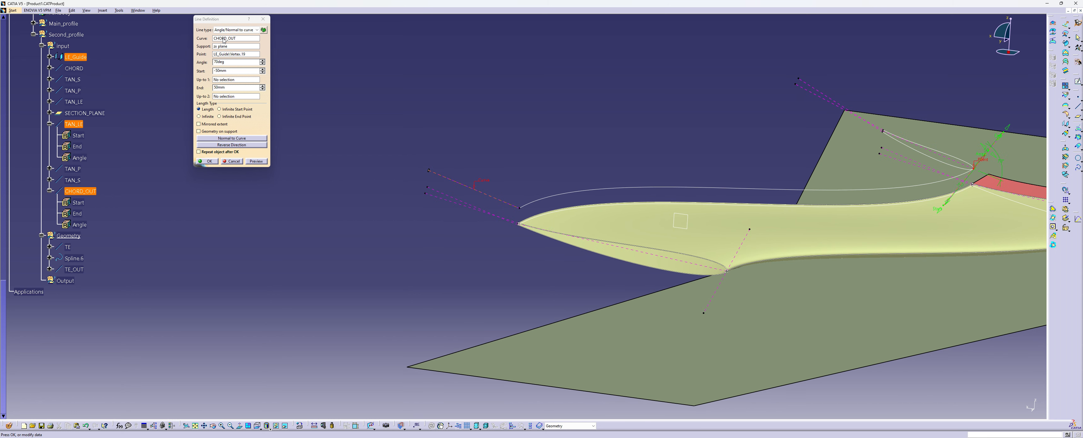
pyautogui.click(225, 54)
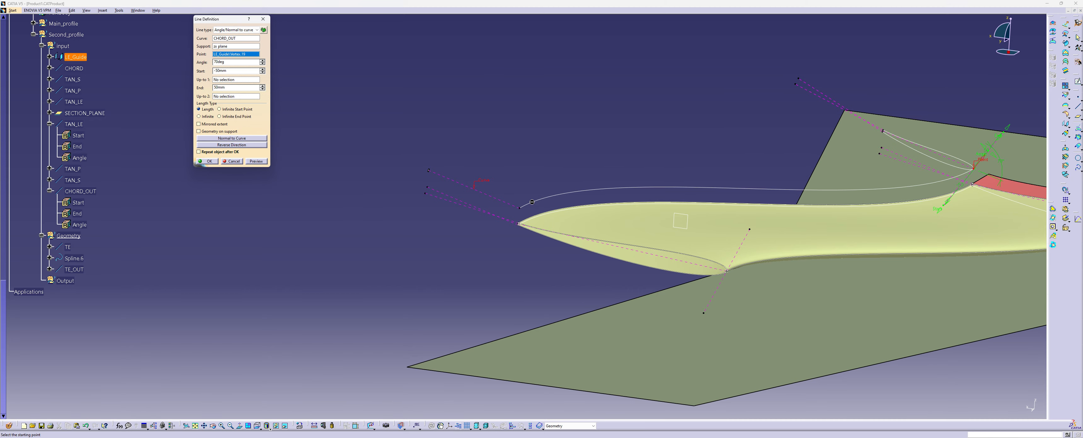
pyautogui.moveTo(533, 203); pyautogui.dragTo(454, 175, button='middle')
pyautogui.click(389, 189)
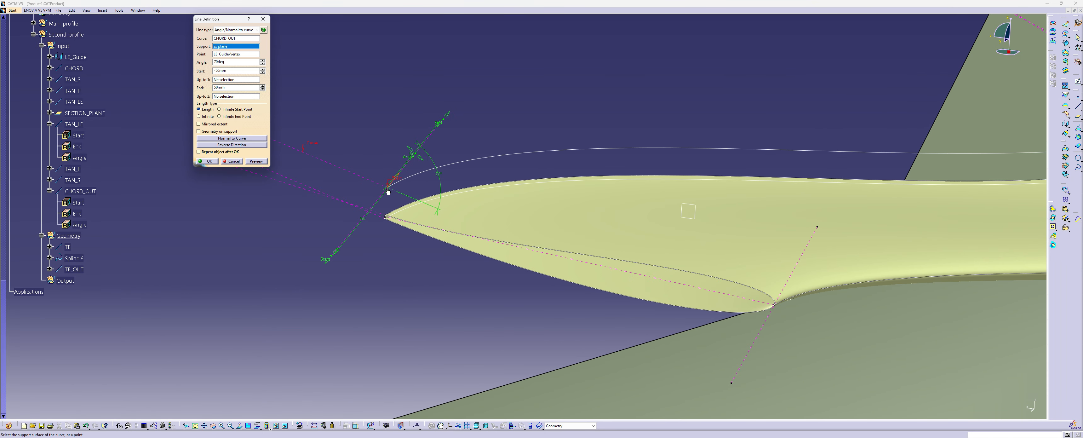
pyautogui.moveTo(351, 154); pyautogui.dragTo(439, 150, button='middle')
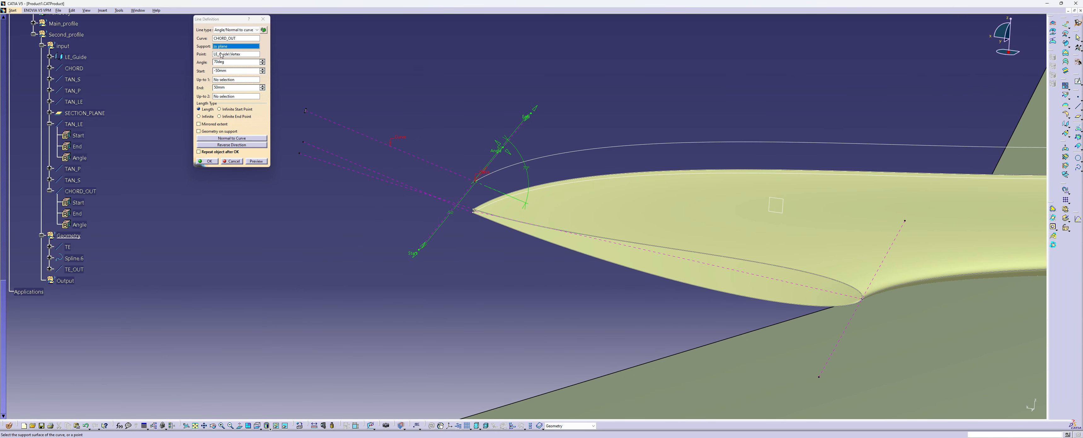
pyautogui.click(776, 213)
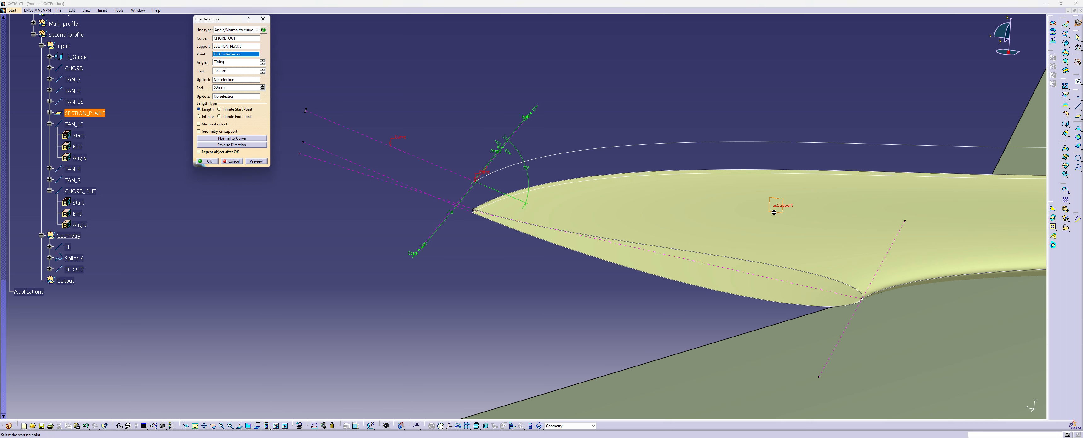
pyautogui.click(209, 162)
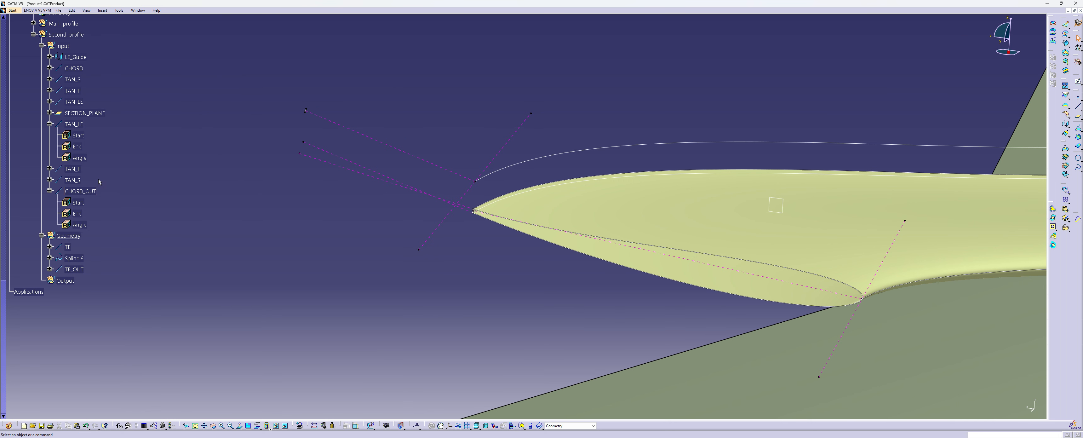
pyautogui.rightClick(77, 170)
pyautogui.click(91, 196)
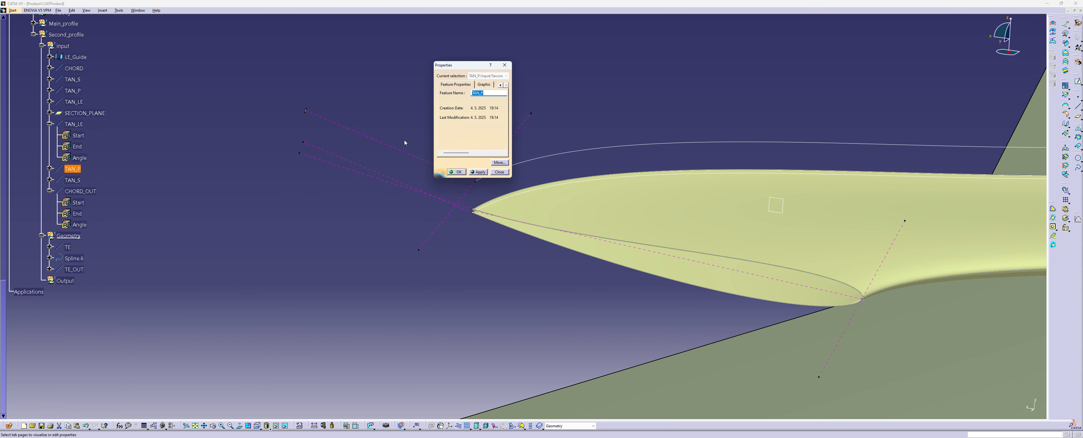
pyautogui.click(503, 66)
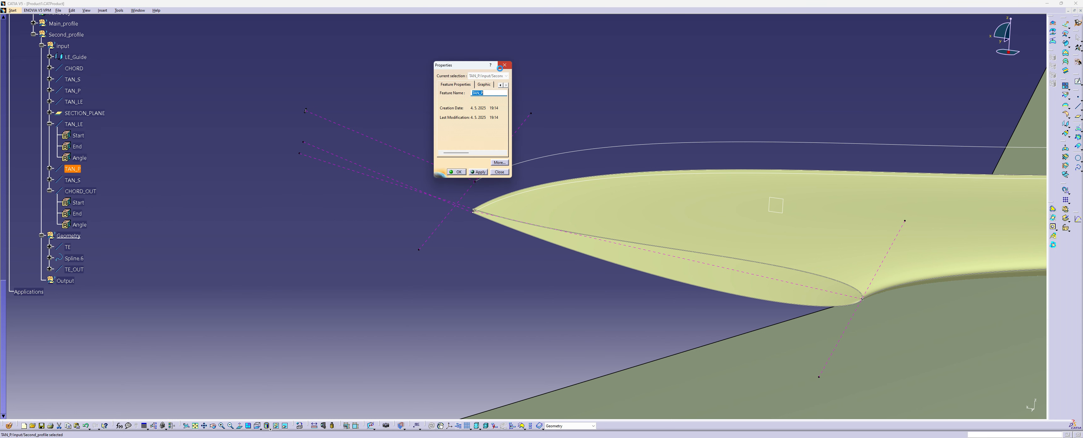
pyautogui.rightClick(72, 170)
pyautogui.click(74, 169)
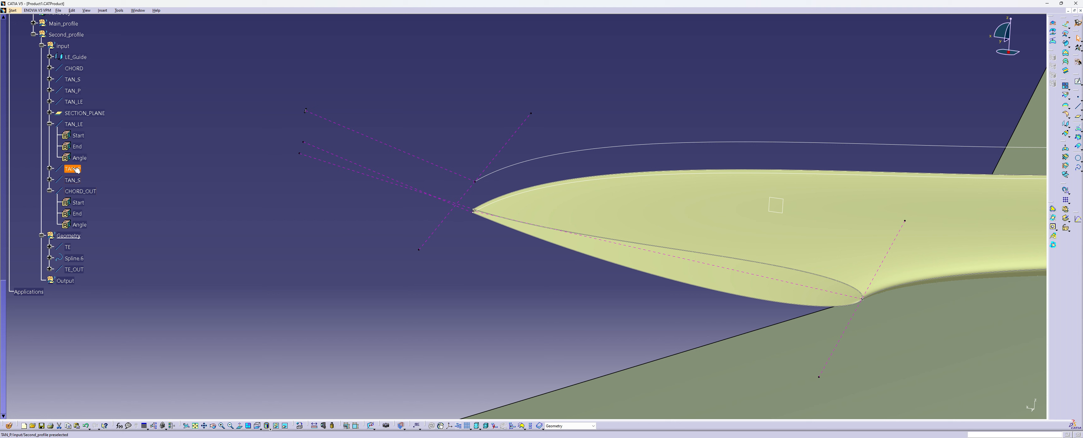
pyautogui.doubleClick(73, 169)
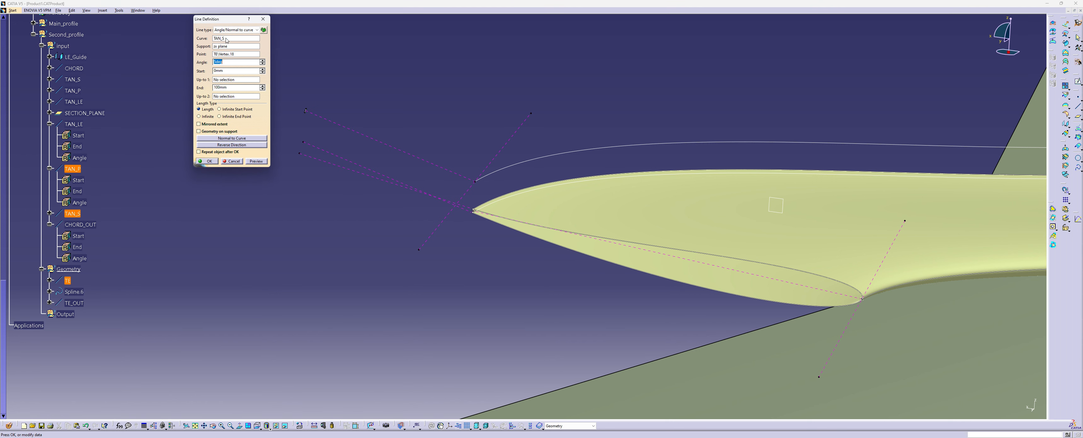
pyautogui.click(226, 38)
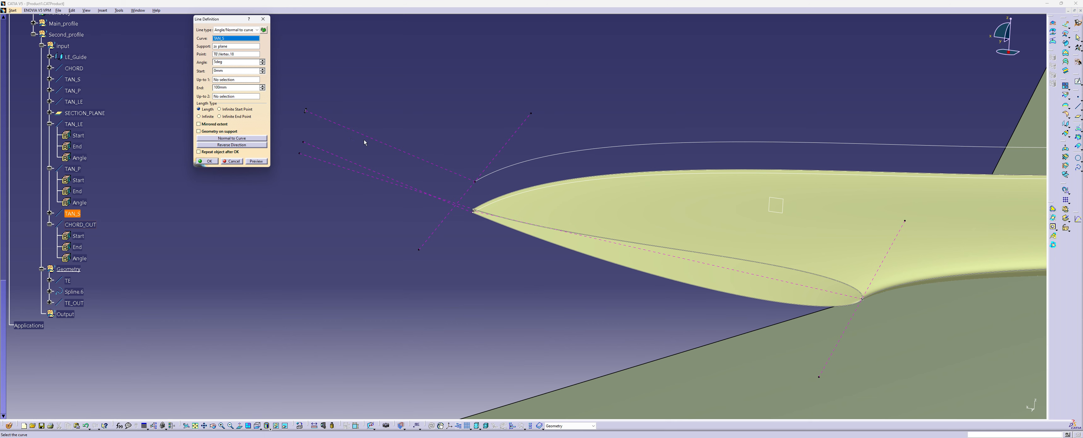
pyautogui.click(238, 161)
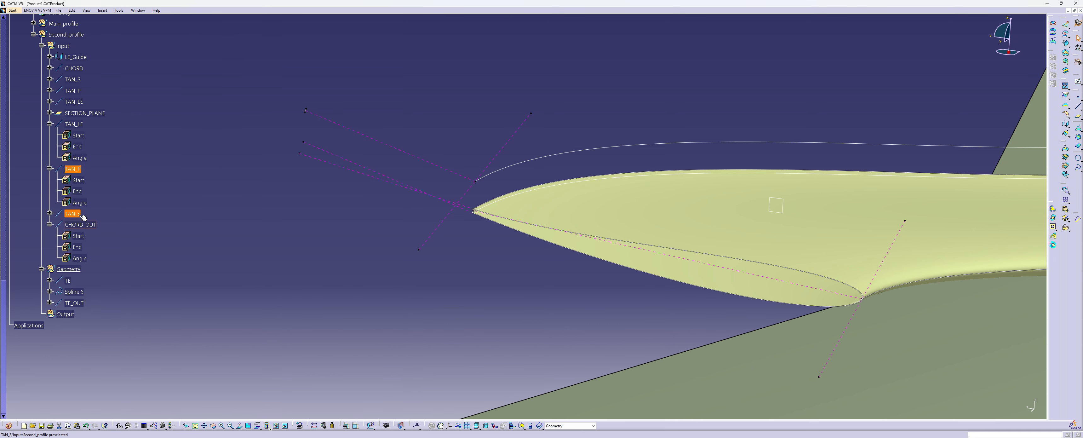
# Redefine the copied TAN_S line with SECTION_PLANE as its support and the TE_OUT vertex as its point
pyautogui.doubleClick(73, 214)
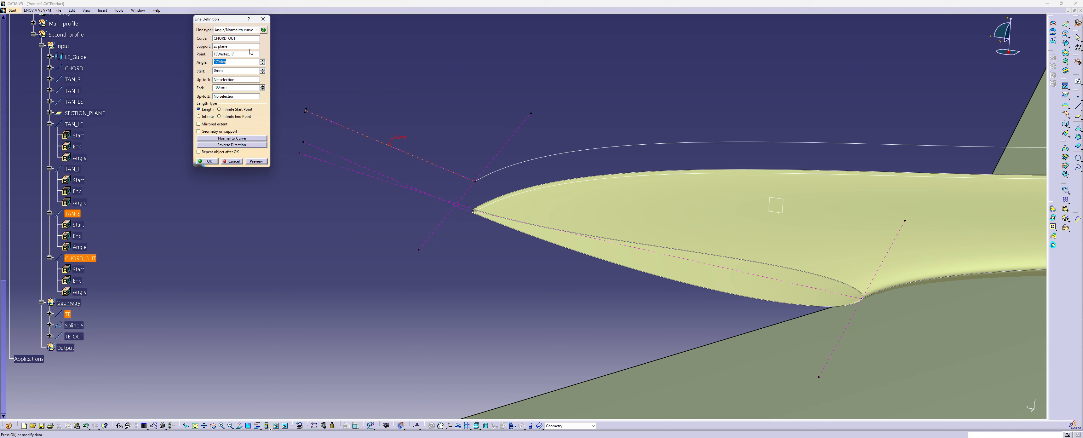
pyautogui.click(230, 39)
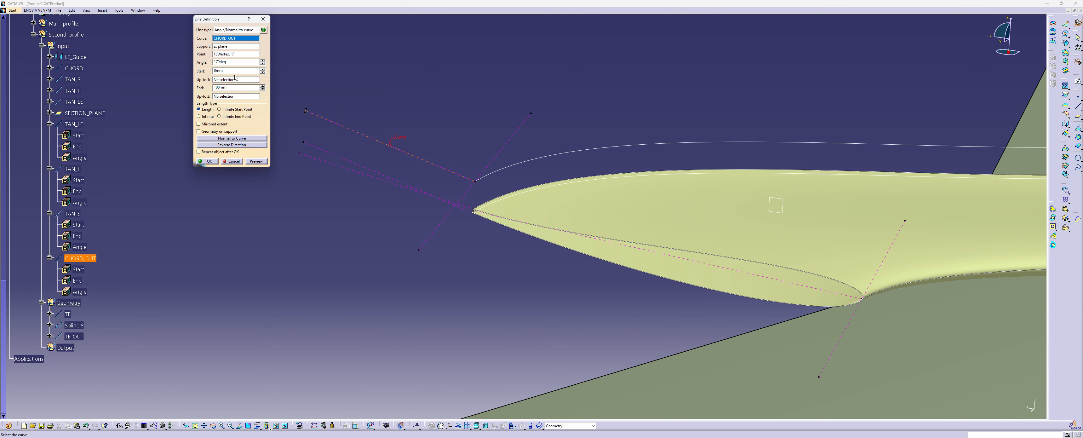
pyautogui.click(223, 48)
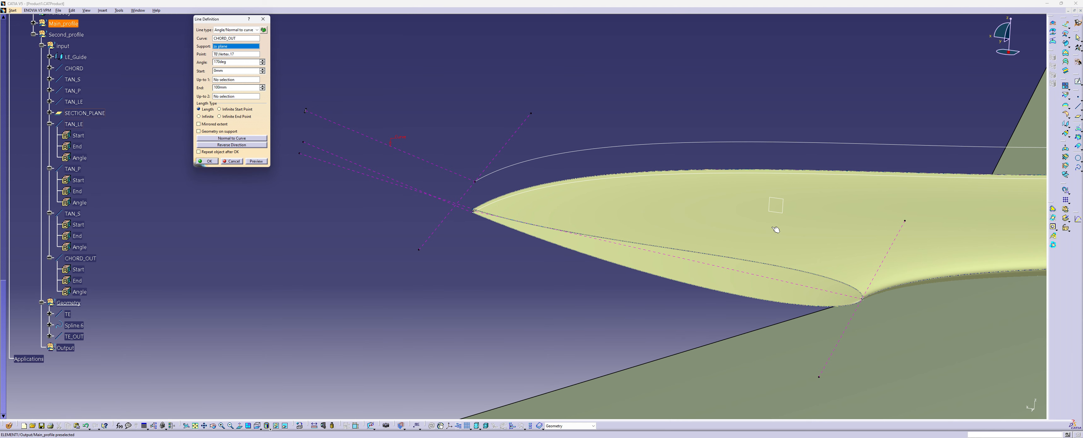
pyautogui.click(777, 212)
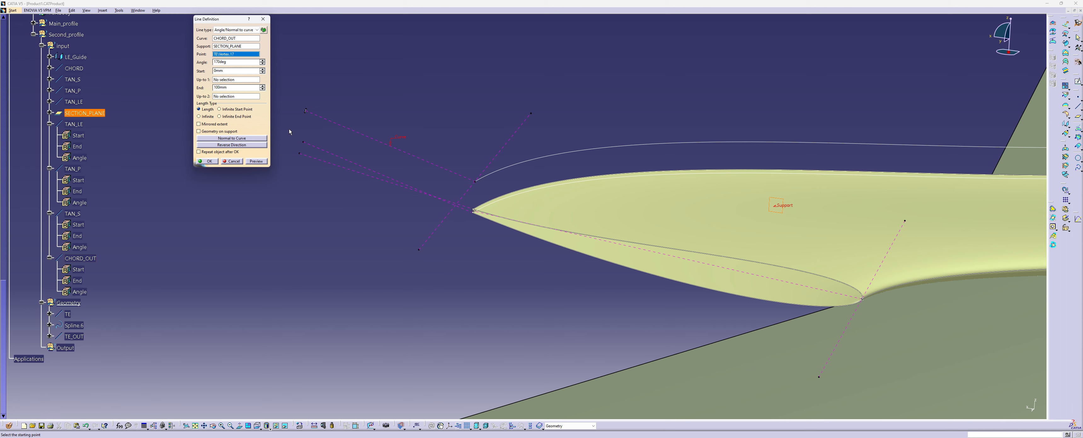
pyautogui.click(305, 111)
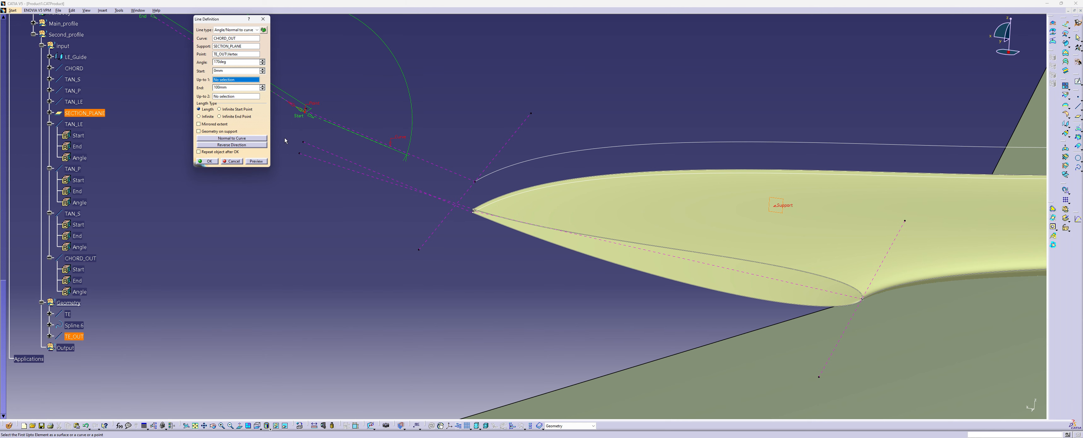
pyautogui.click(208, 162)
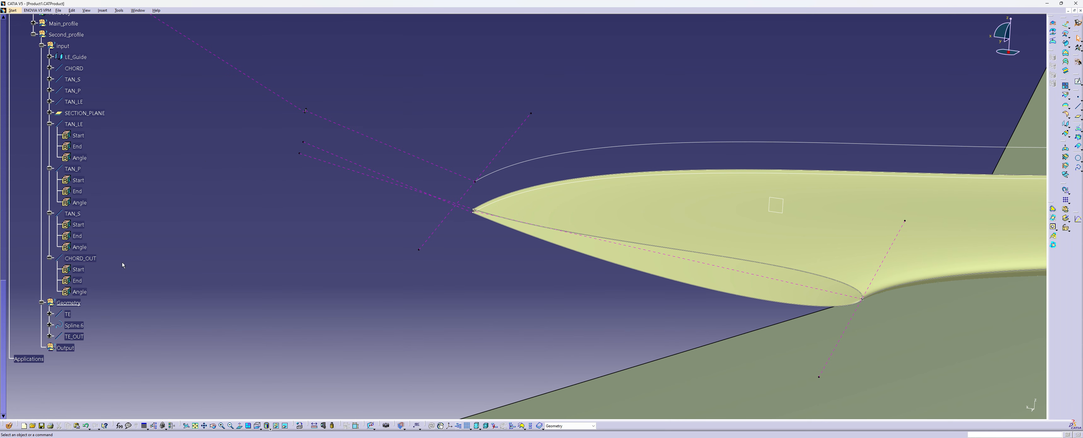
# Redefine the copied TAN_P line with the TE_OUT vertex as its point and SECTION_PLANE as its support
pyautogui.doubleClick(80, 203)
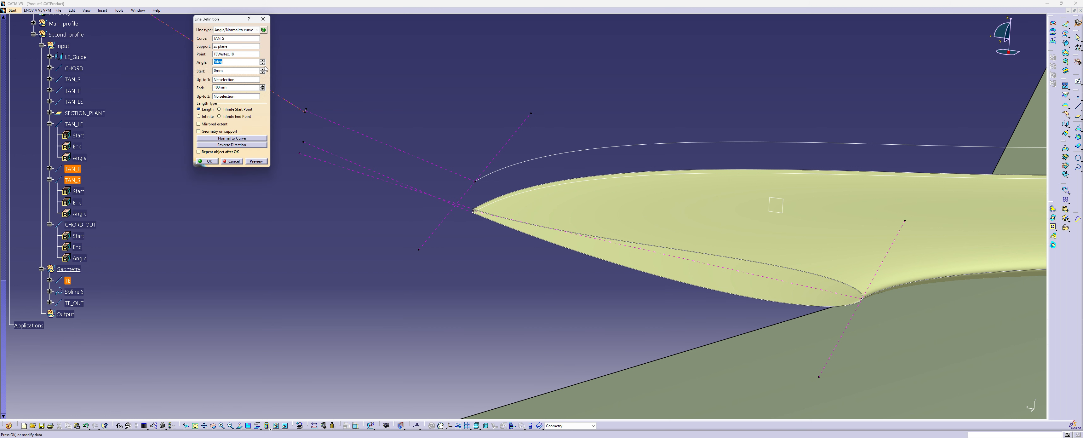
pyautogui.click(227, 53)
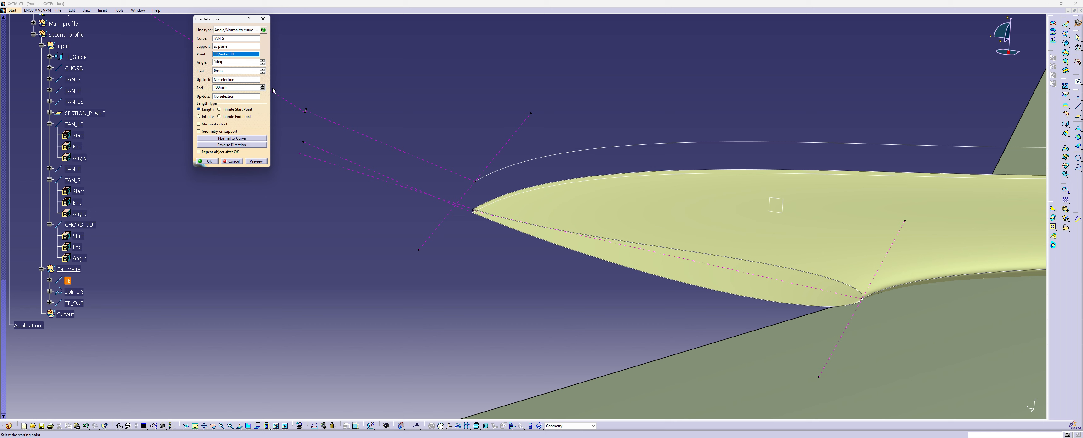
pyautogui.click(307, 112)
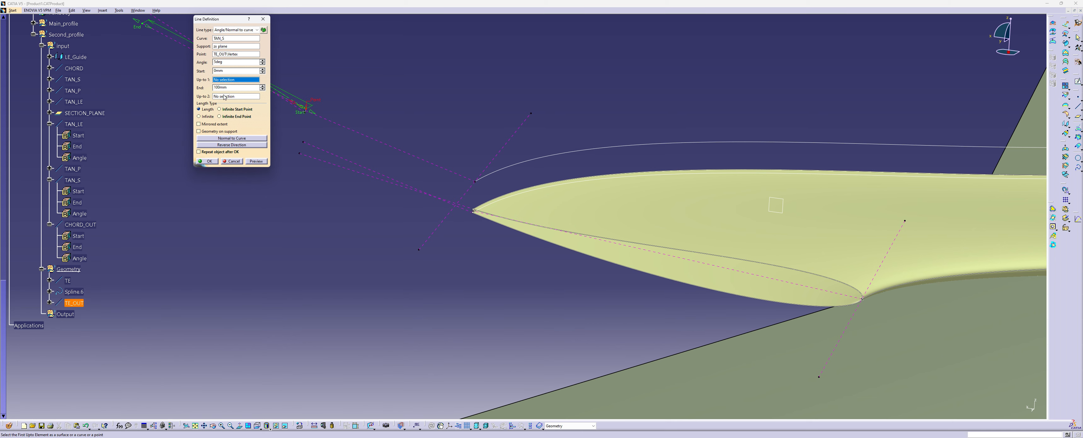
pyautogui.click(223, 48)
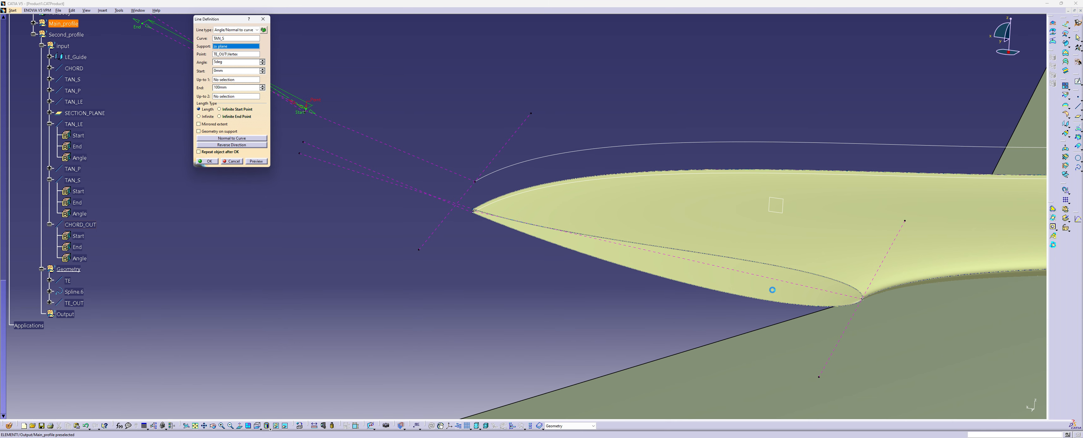
pyautogui.click(779, 212)
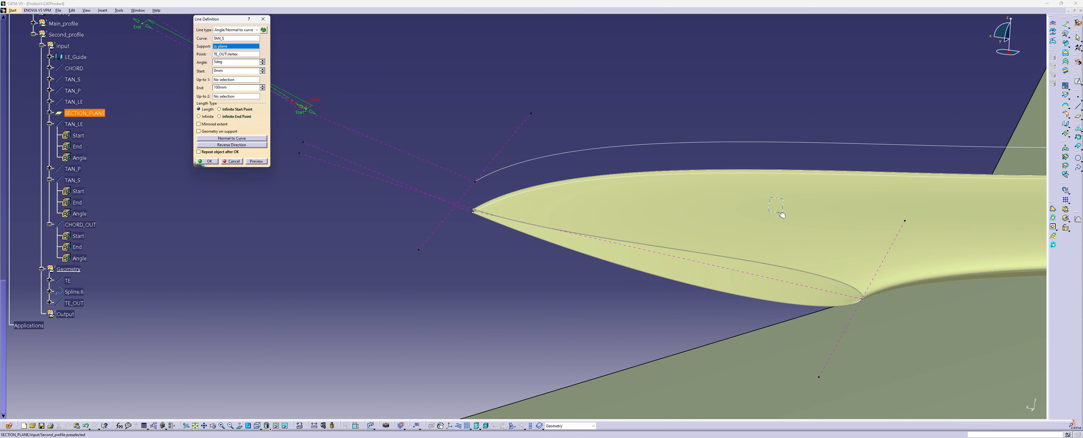
pyautogui.click(210, 161)
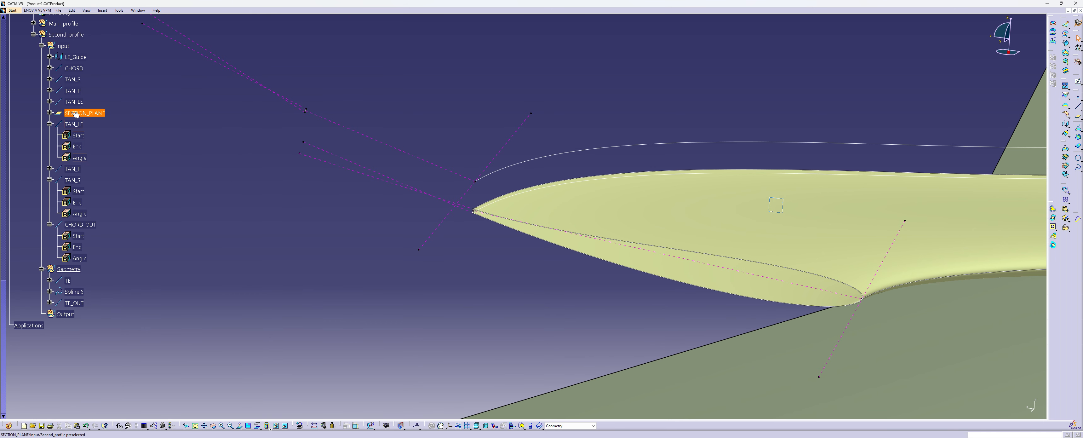
# Rename the copied TAN_LE line in the second profile's Input set as TAN_LE_OUT
pyautogui.rightClick(74, 124)
pyautogui.click(128, 146)
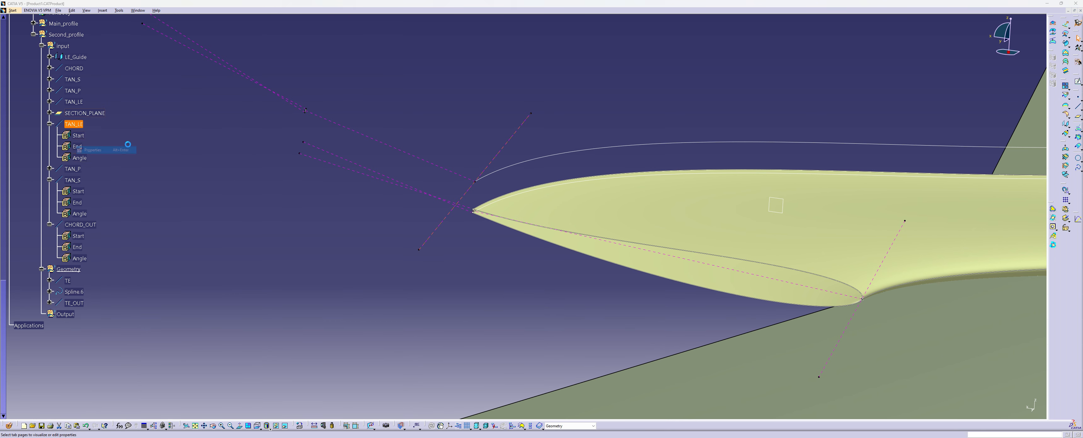
pyautogui.click(492, 92)
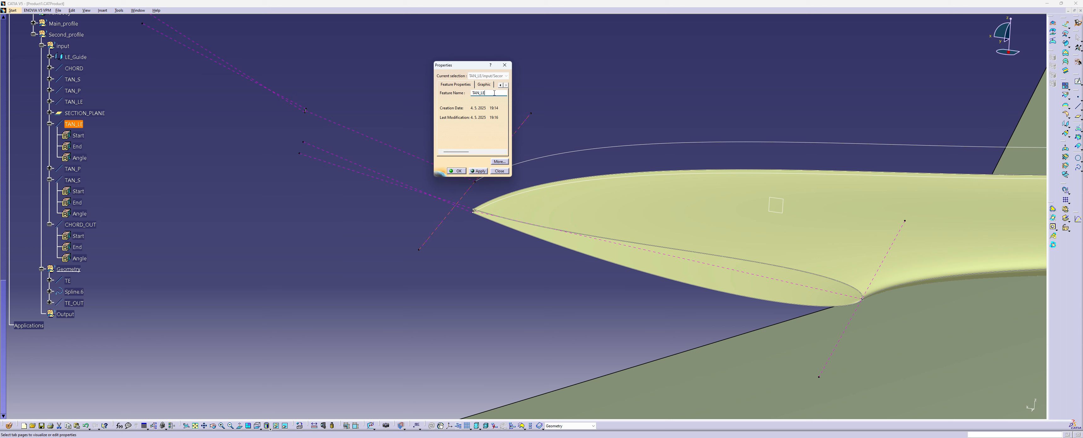
pyautogui.press('Return')
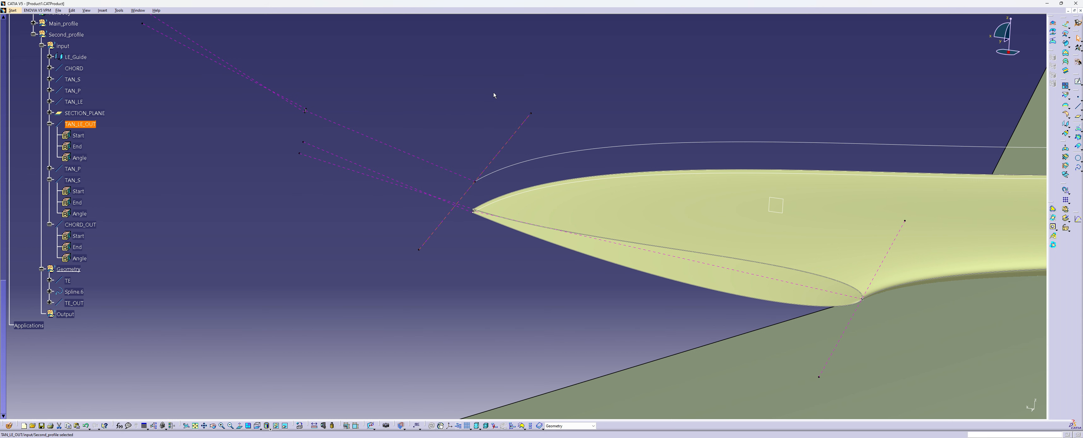
# Rename the copied TAN_P line in the second profile's Input set as TAN_P_OUT
pyautogui.rightClick(78, 169)
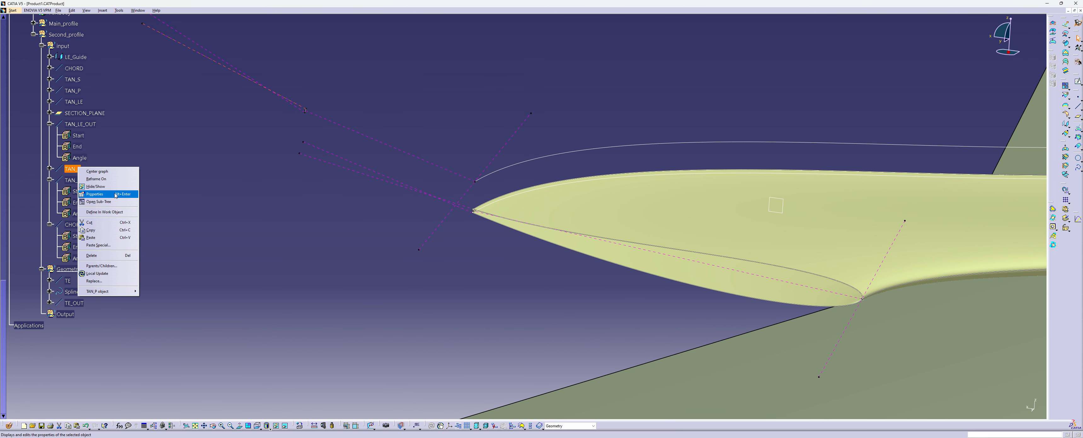
pyautogui.click(117, 194)
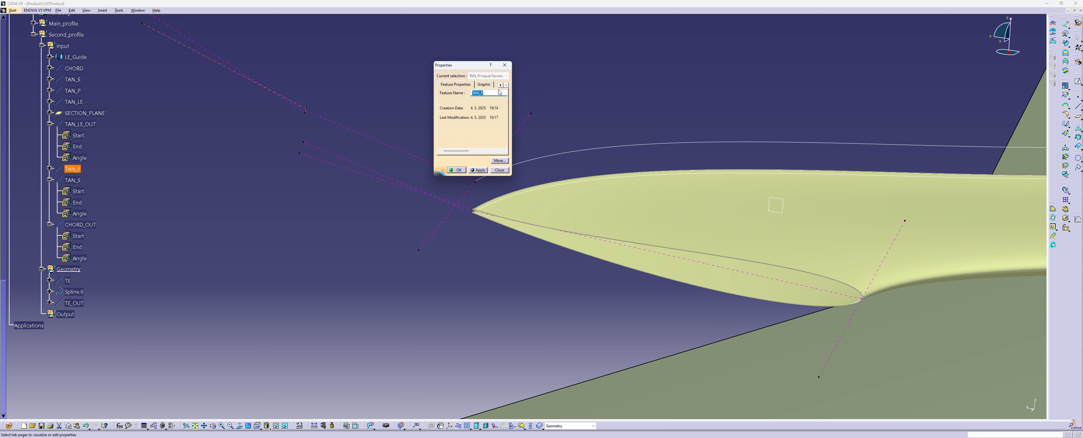
pyautogui.click(496, 92)
pyautogui.write('_OUT')
pyautogui.press('Return')
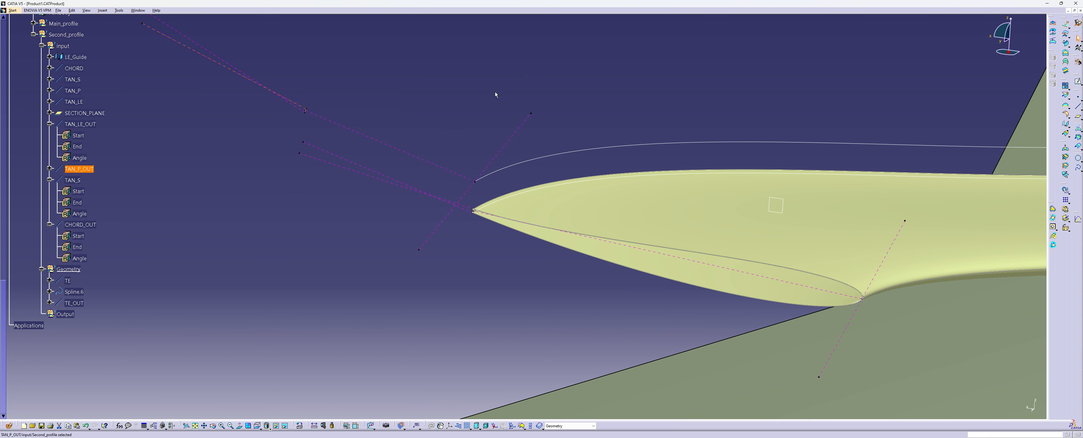
# Rename the copied TAN_S line in the second profile's Input set as TAN_S_OUT
pyautogui.rightClick(79, 181)
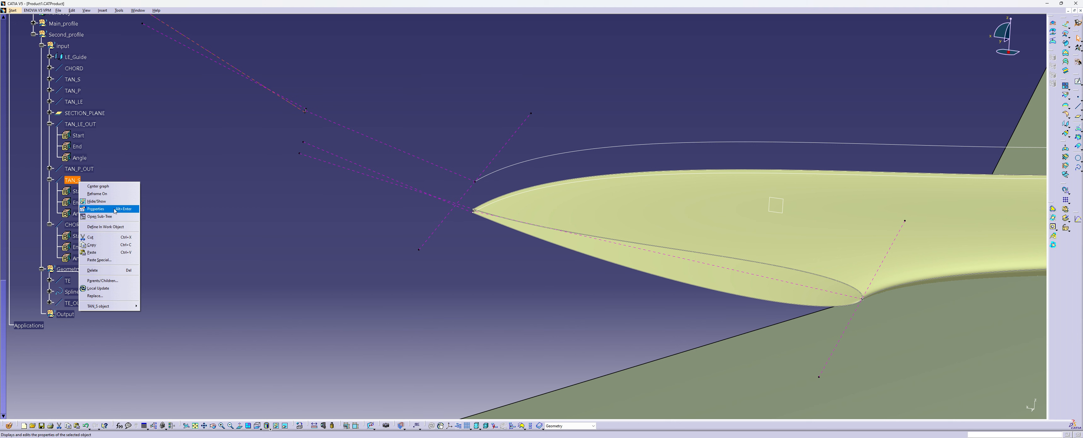
pyautogui.click(112, 209)
pyautogui.click(494, 94)
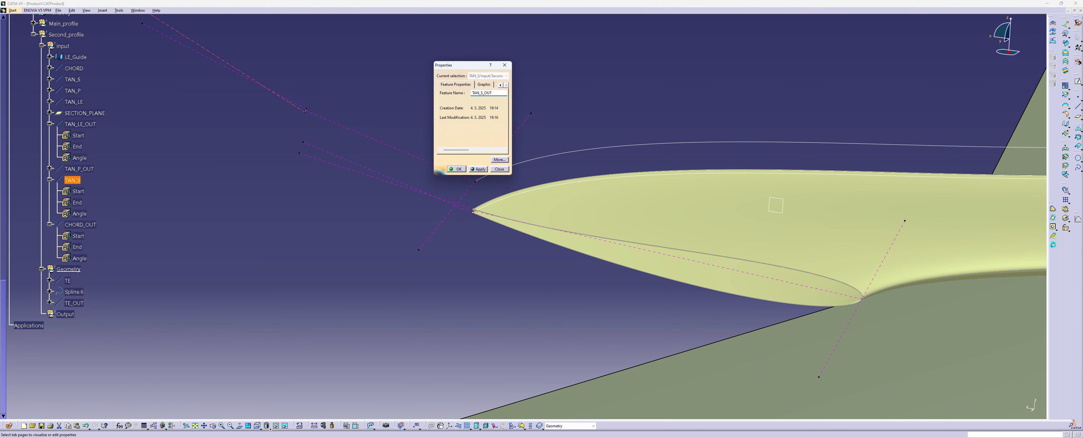
pyautogui.press('Return')
# Rename the CHORD_OUT line in the second profile's Input set as CHORD_OUT_OUT
pyautogui.rightClick(86, 224)
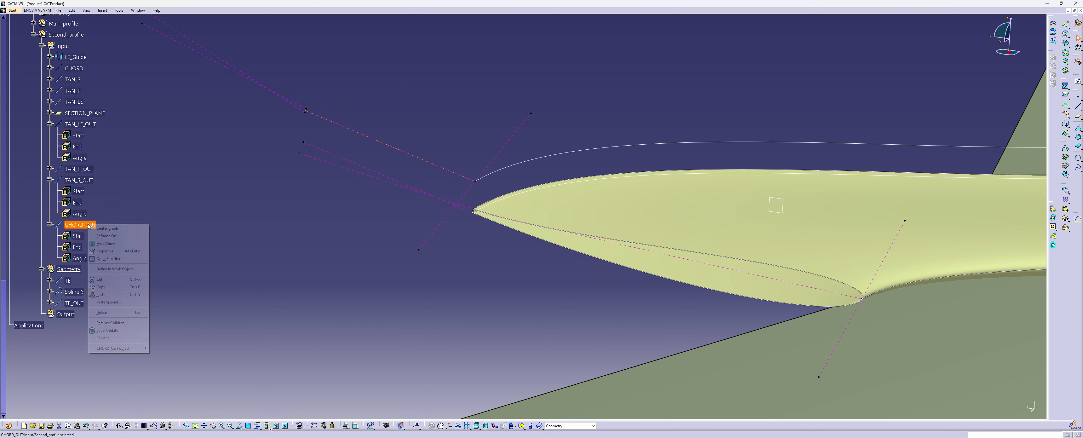
pyautogui.click(113, 252)
pyautogui.click(495, 93)
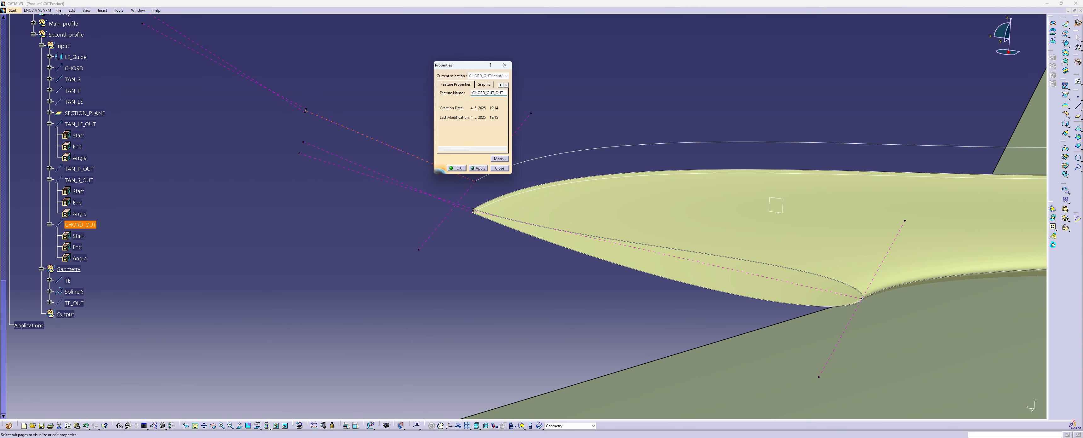
pyautogui.press('Return')
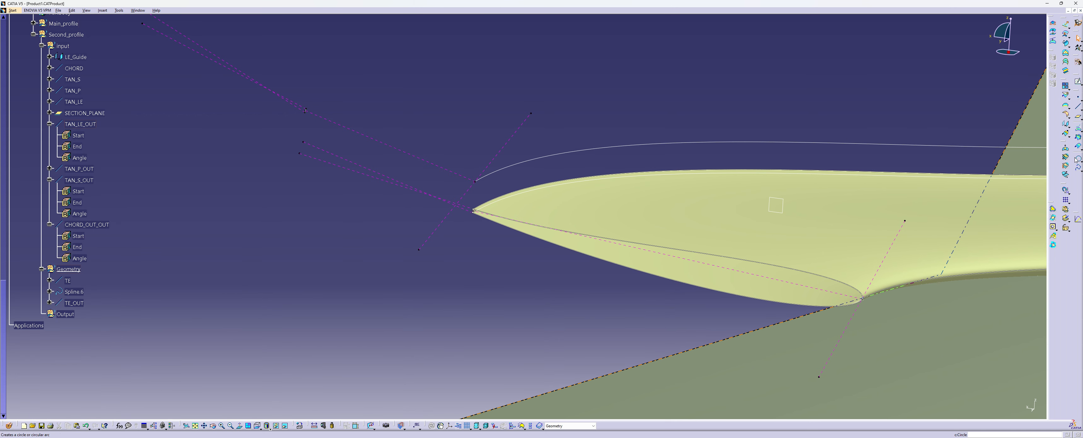
# Define an outboard section spline from the trailing edge around the LE_Guide end and back, tangent to TAN_S_OUT, TAN_LE_OUT and TAN_P_OUT
pyautogui.click(1079, 168)
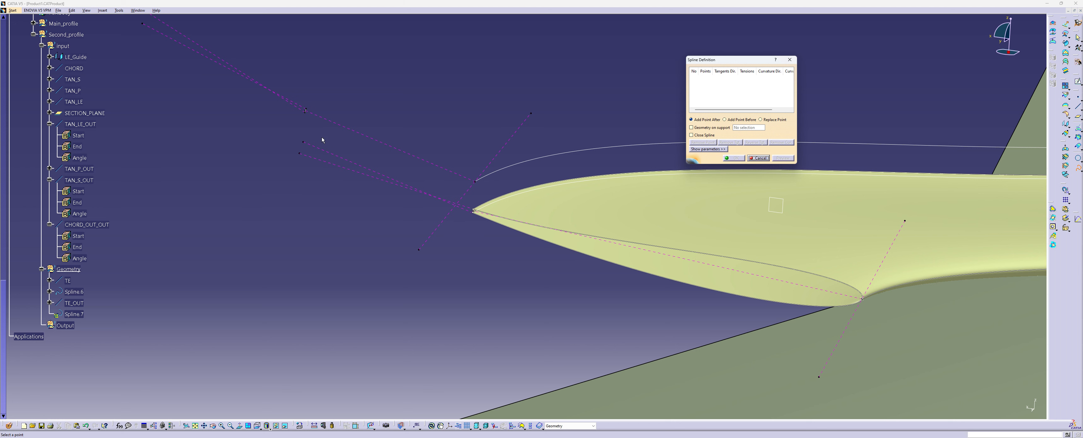
pyautogui.click(305, 111)
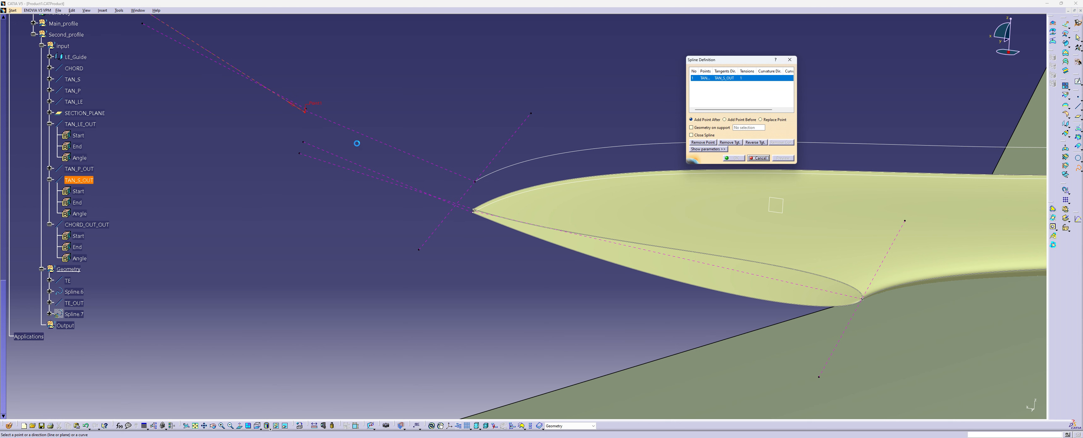
pyautogui.click(476, 183)
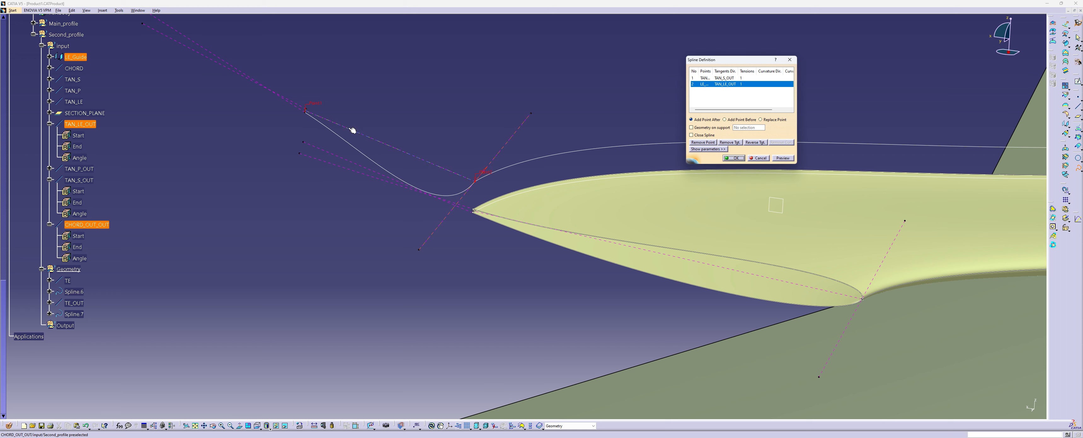
pyautogui.click(308, 110)
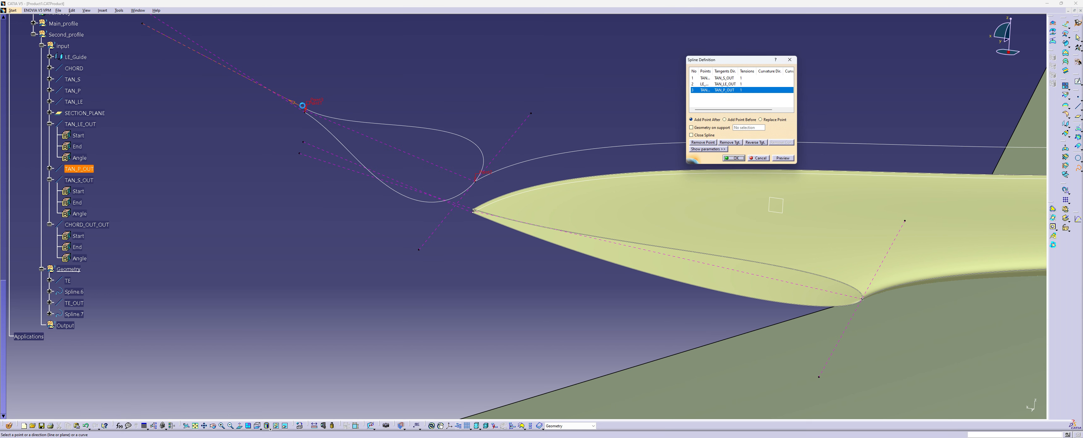
# Set the tangent tension at the spline's leading-edge point to 0.2 and create the spline
pyautogui.click(725, 84)
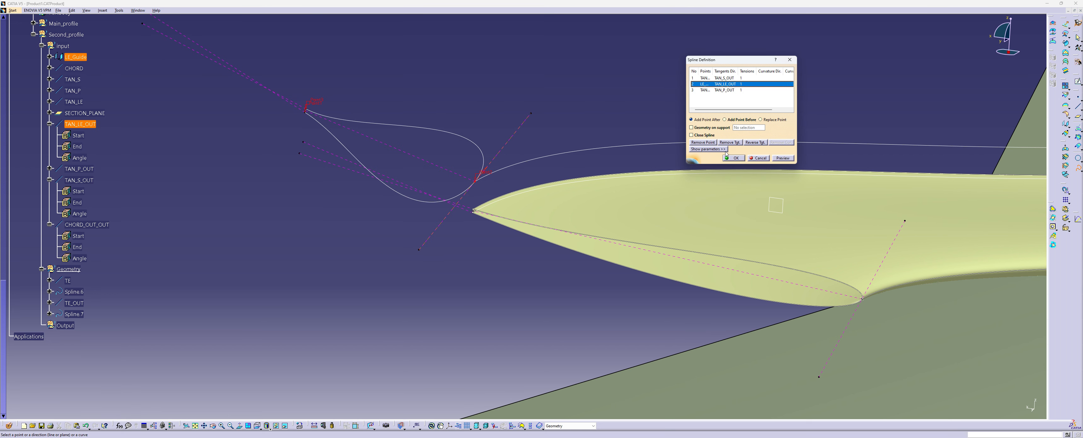
pyautogui.click(708, 149)
pyautogui.click(789, 150)
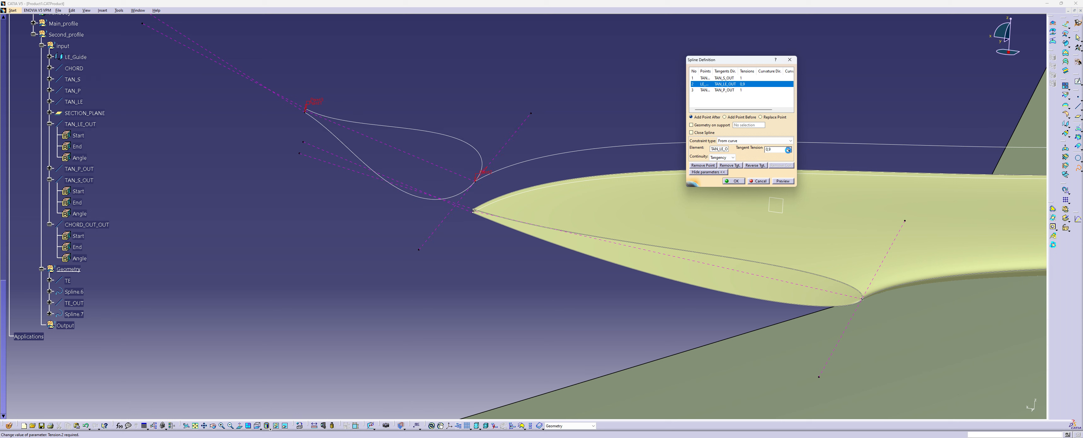
pyautogui.click(788, 151)
pyautogui.click(788, 151)
pyautogui.click(789, 151)
pyautogui.click(789, 151)
pyautogui.click(788, 151)
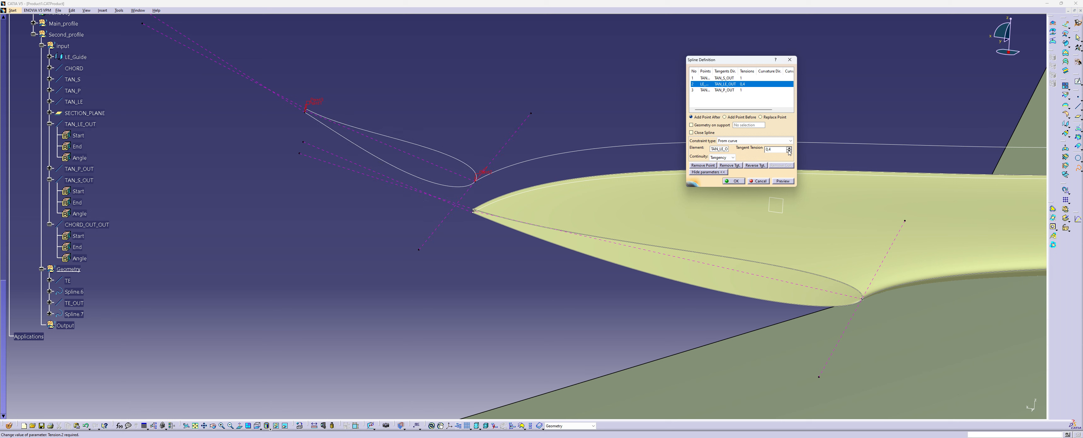
pyautogui.click(788, 151)
pyautogui.click(789, 151)
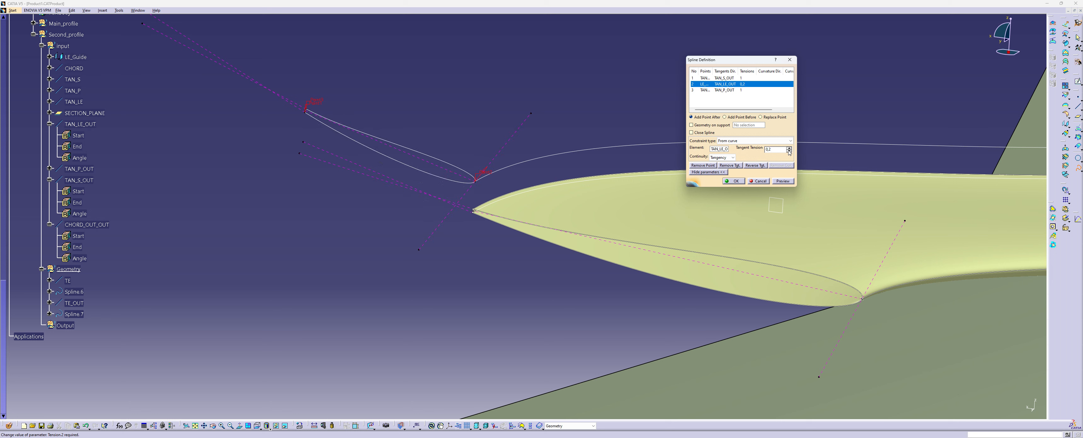
pyautogui.click(734, 181)
# Join TE and Spline.6 of the second profile into one closed section curve
pyautogui.moveTo(347, 223); pyautogui.dragTo(454, 236, button='middle')
pyautogui.scroll(-1, 462, 236)
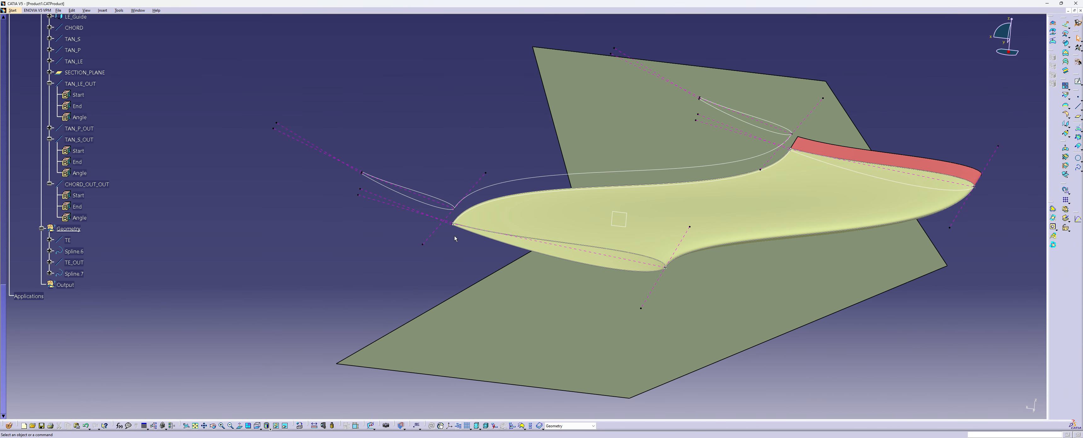
pyautogui.moveTo(515, 186); pyautogui.dragTo(387, 196, button='middle')
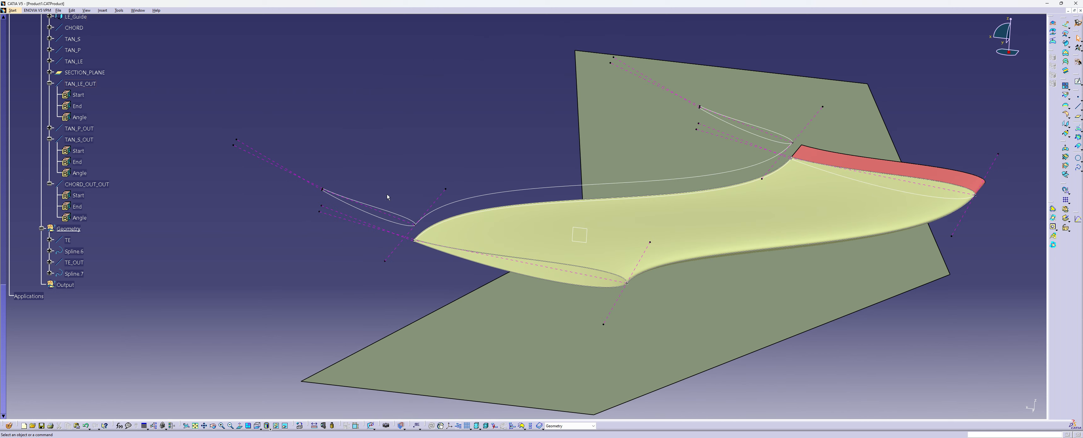
pyautogui.moveTo(296, 192); pyautogui.dragTo(351, 198, button='middle')
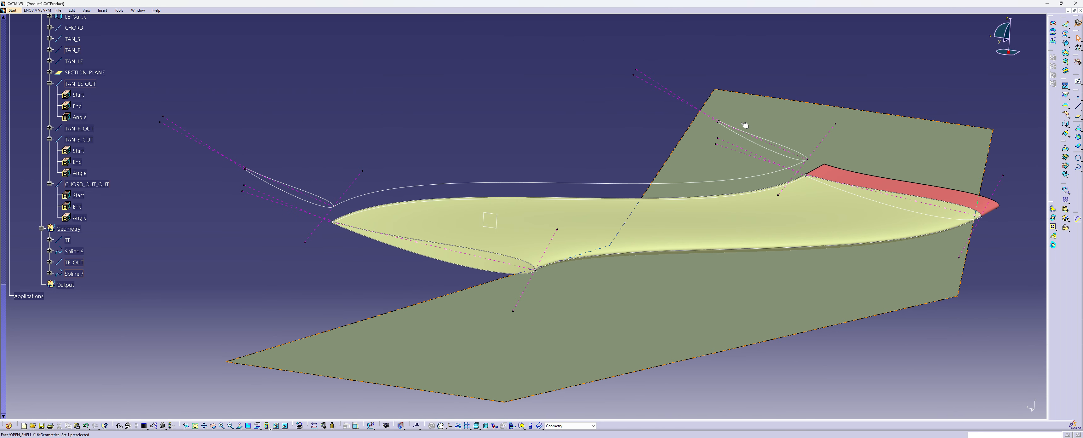
pyautogui.click(1066, 86)
pyautogui.click(68, 240)
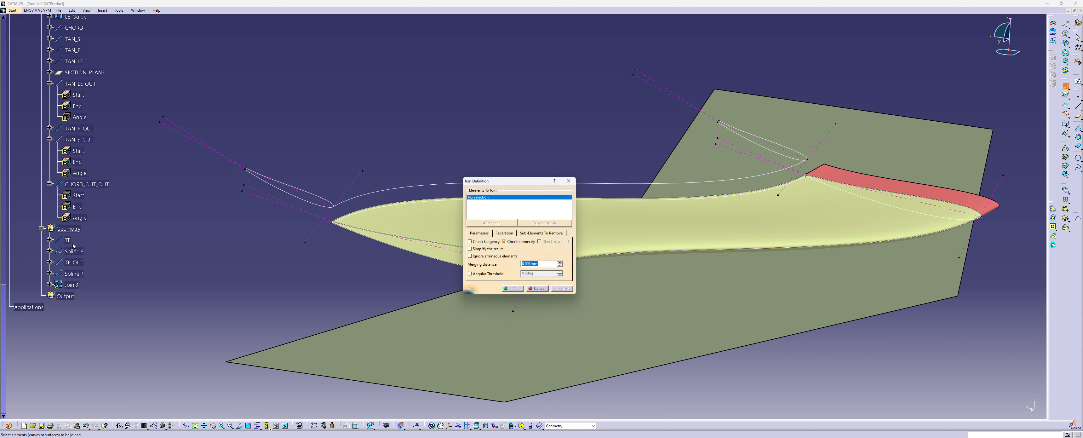
pyautogui.click(74, 250)
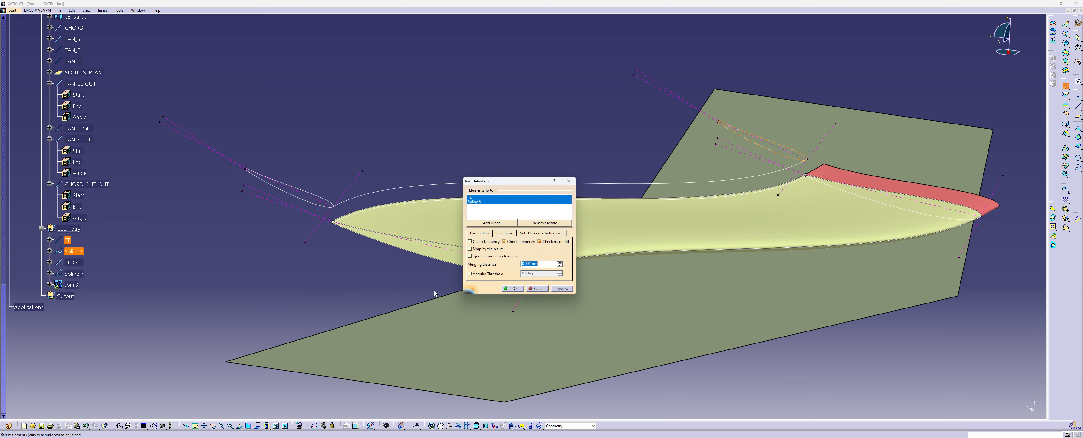
pyautogui.click(505, 289)
# Rename the new join in the second profile's Geometry set as pROFILE_COMPLETE
pyautogui.rightClick(68, 286)
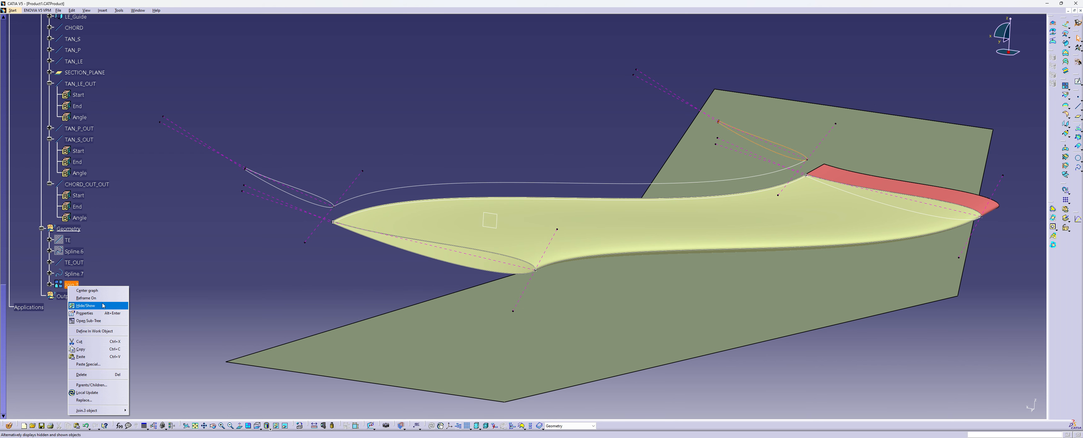
pyautogui.click(100, 313)
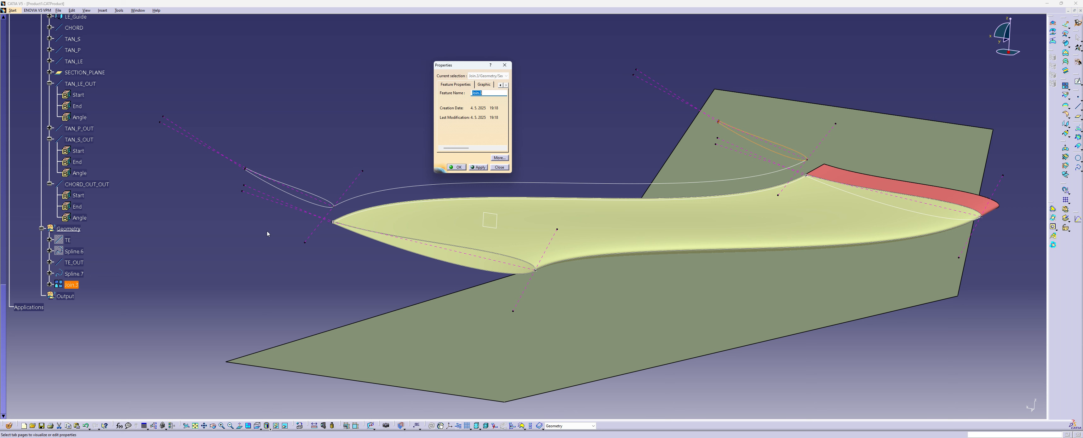
pyautogui.write('pROFILE_COMPLETE')
pyautogui.press('Return')
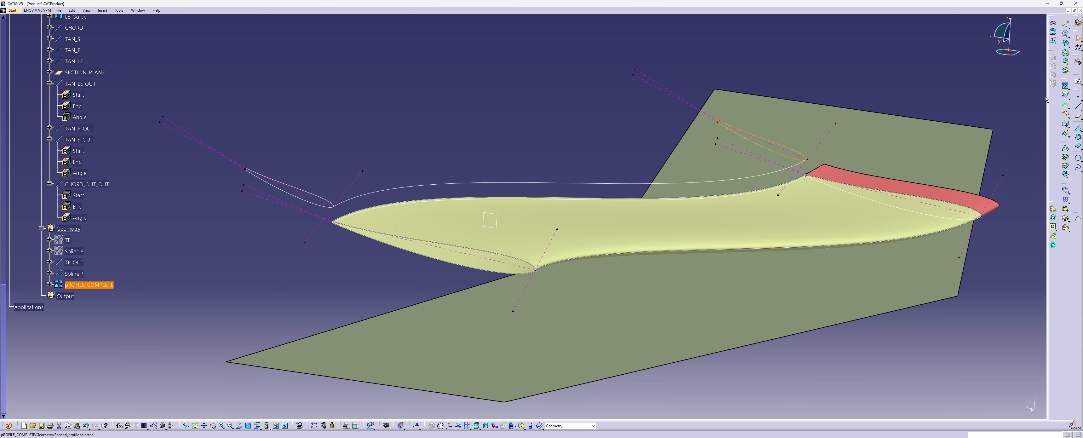
# Join Spline.7 and TE_OUT of the second profile into one closed outboard section curve
pyautogui.click(1065, 86)
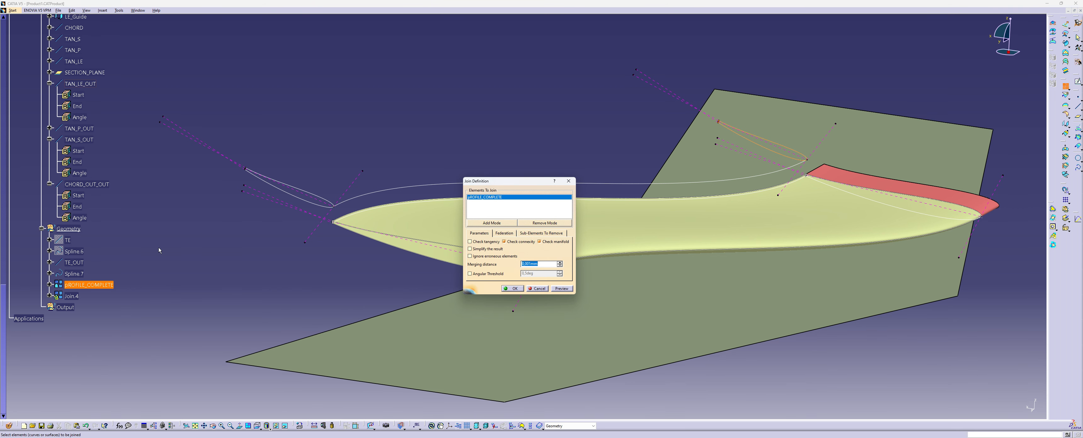
pyautogui.rightClick(486, 200)
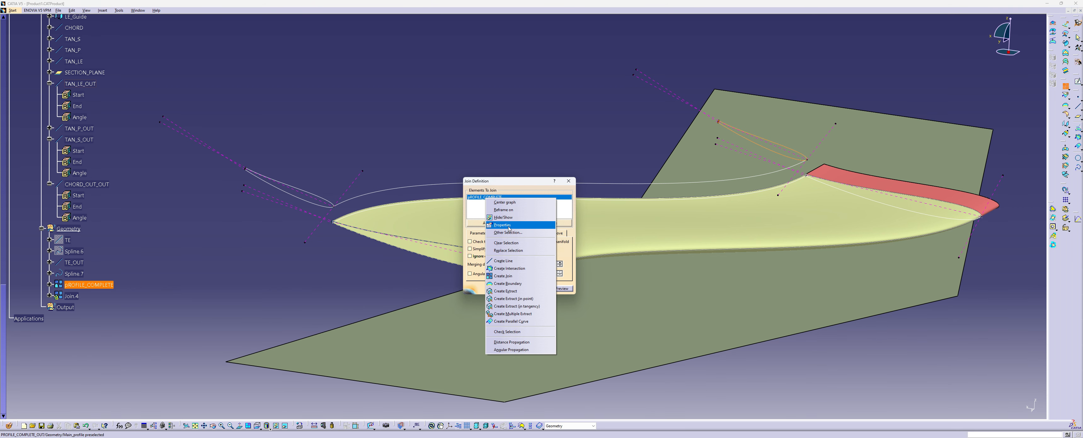
pyautogui.click(507, 245)
pyautogui.click(80, 275)
pyautogui.click(80, 264)
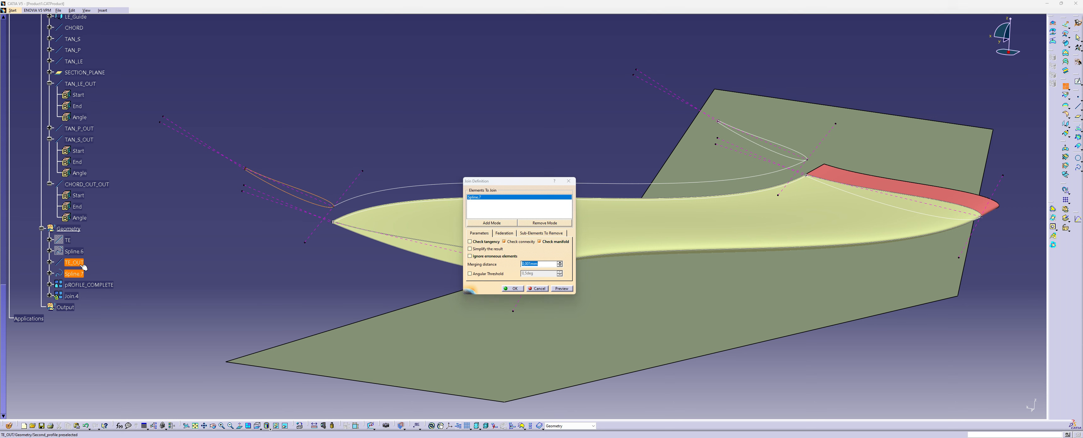
pyautogui.click(512, 289)
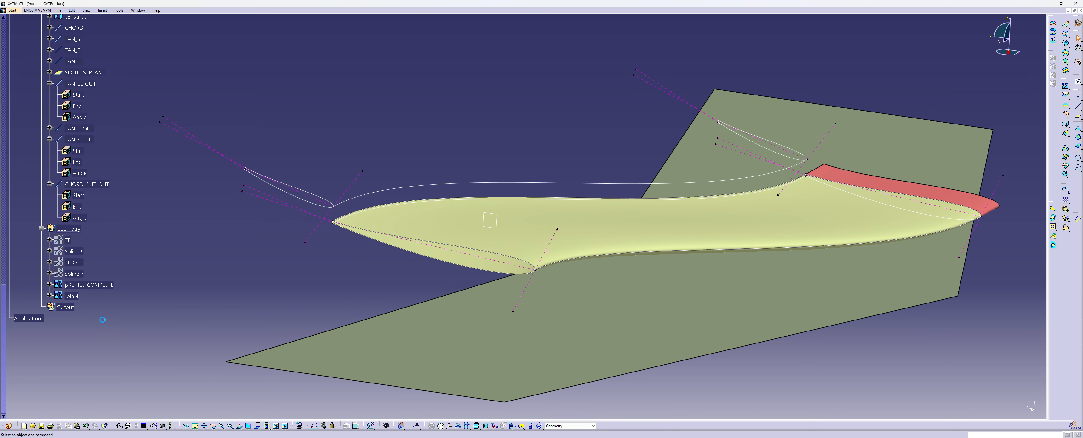
# Rename the outboard section's join in the second profile's Geometry set as PROFILE_COMPLETE
pyautogui.rightClick(79, 296)
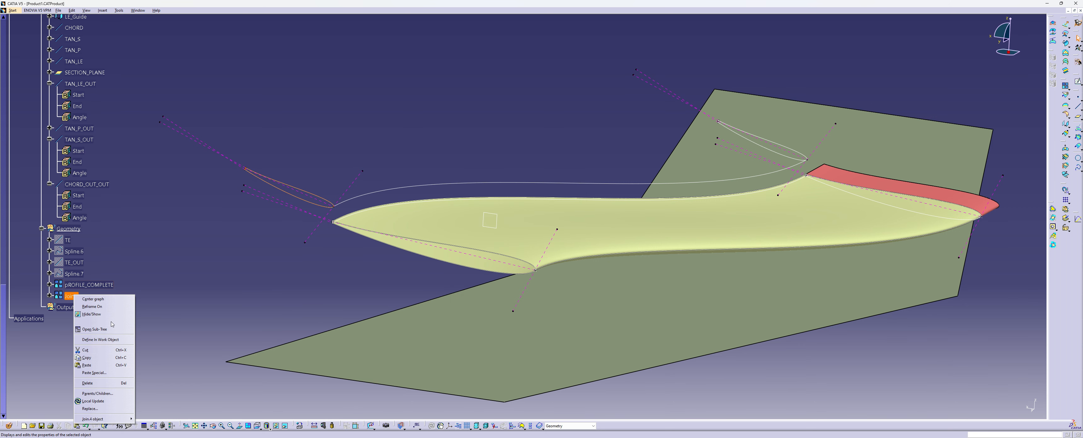
pyautogui.click(91, 324)
pyautogui.write('PROFILE_COMPLETE')
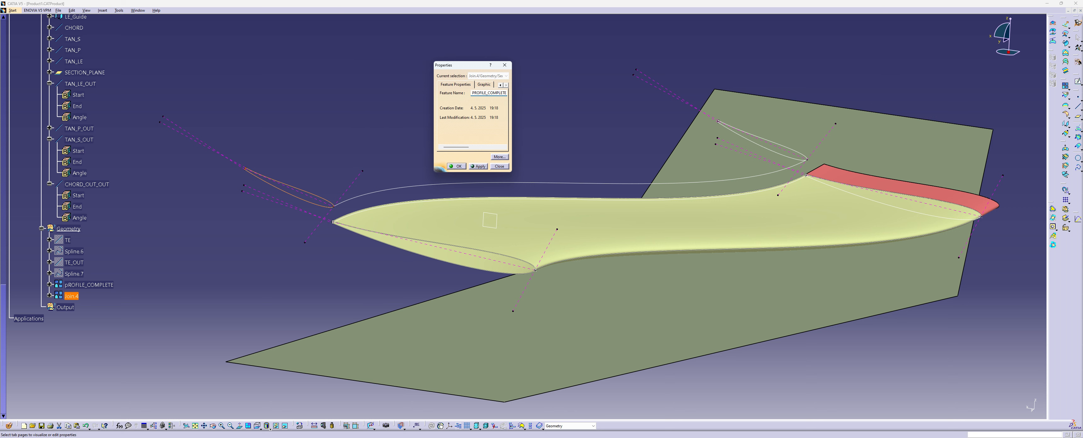
pyautogui.press('Return')
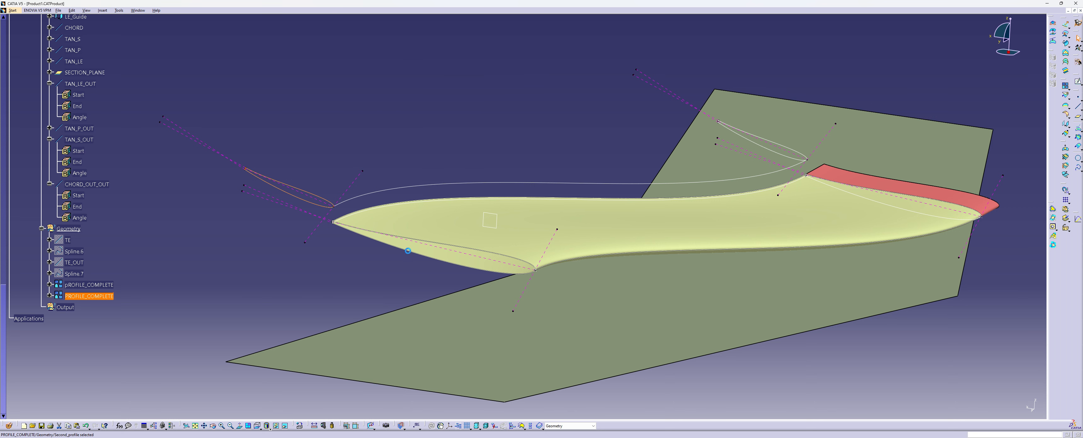
pyautogui.click(303, 171)
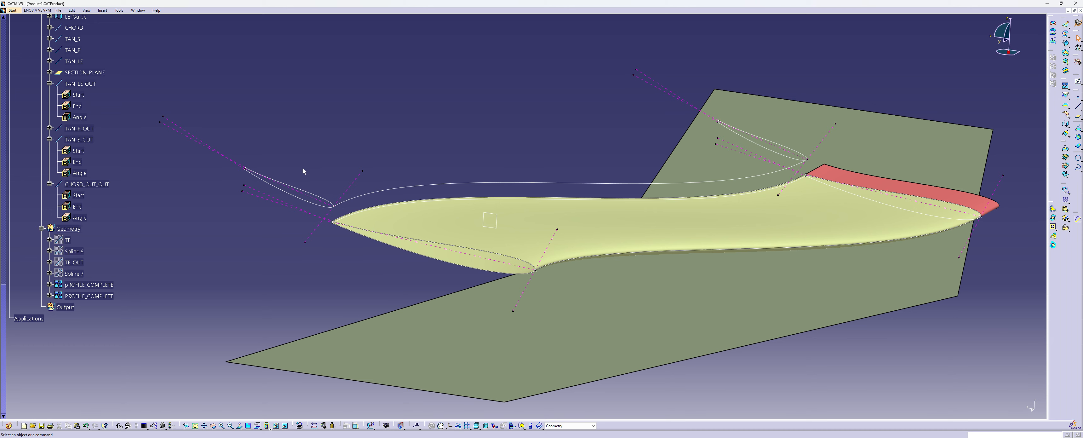
pyautogui.moveTo(303, 170); pyautogui.dragTo(370, 207, button='middle')
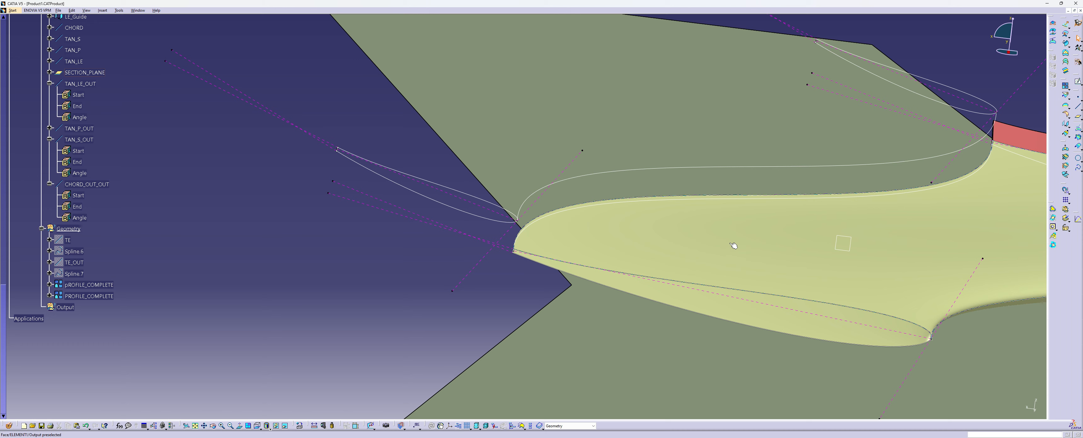
pyautogui.moveTo(733, 247); pyautogui.dragTo(511, 242, button='middle')
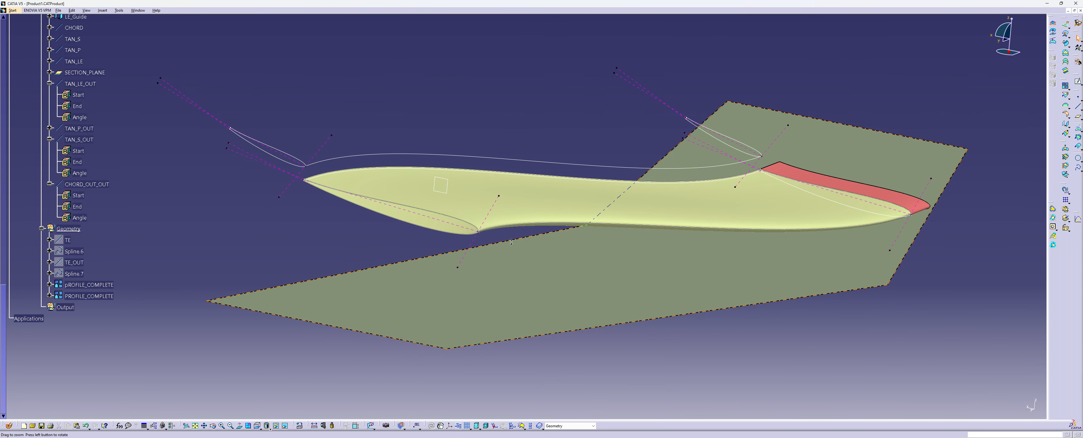
pyautogui.moveTo(434, 225); pyautogui.dragTo(489, 230, button='middle')
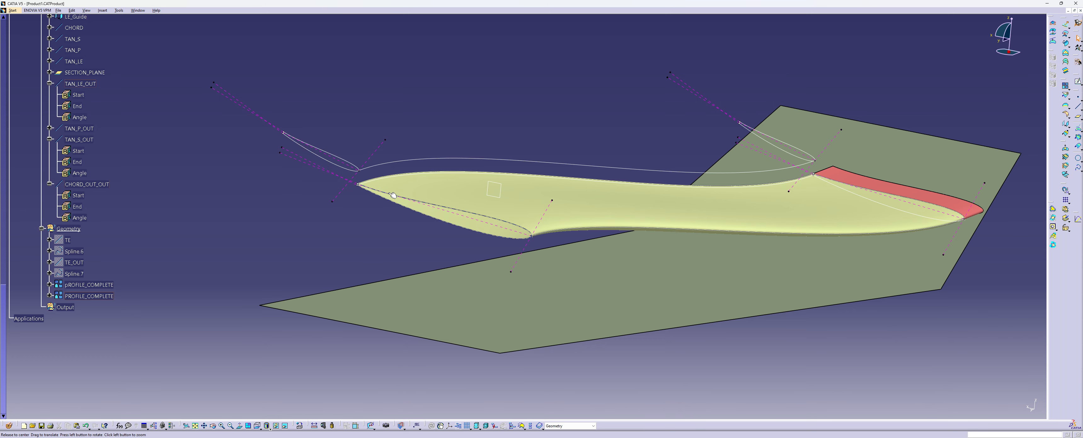
pyautogui.moveTo(394, 196); pyautogui.dragTo(500, 214, button='middle')
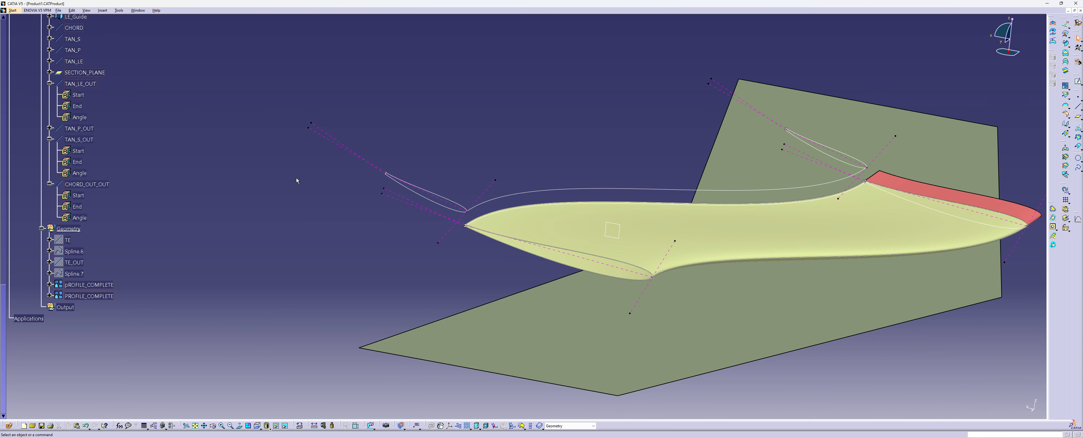
pyautogui.moveTo(546, 240); pyautogui.dragTo(477, 235, button='middle')
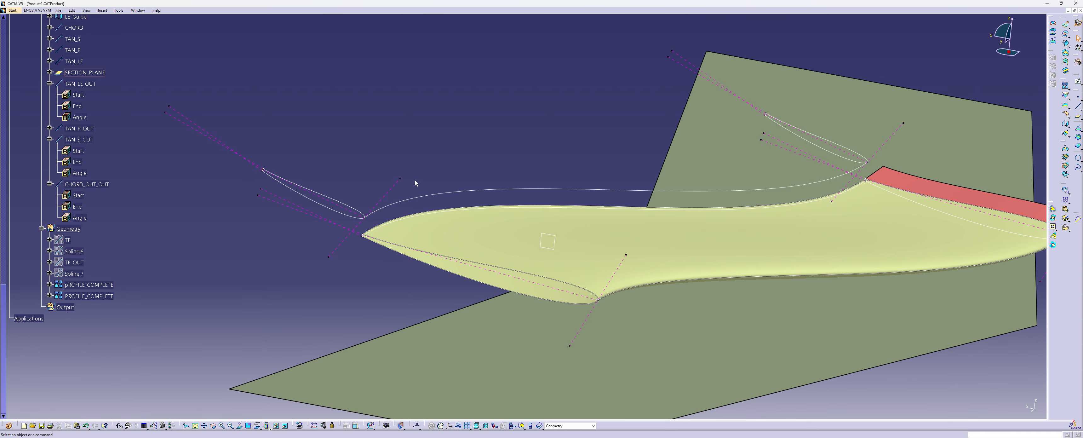
# Try a different angle for the CHORD_OUT_OUT line of the second profile's outboard section
pyautogui.keyDown('ctrl'); pyautogui.moveTo(414, 180); pyautogui.dragTo(428, 249, button='middle'); pyautogui.keyUp('ctrl')
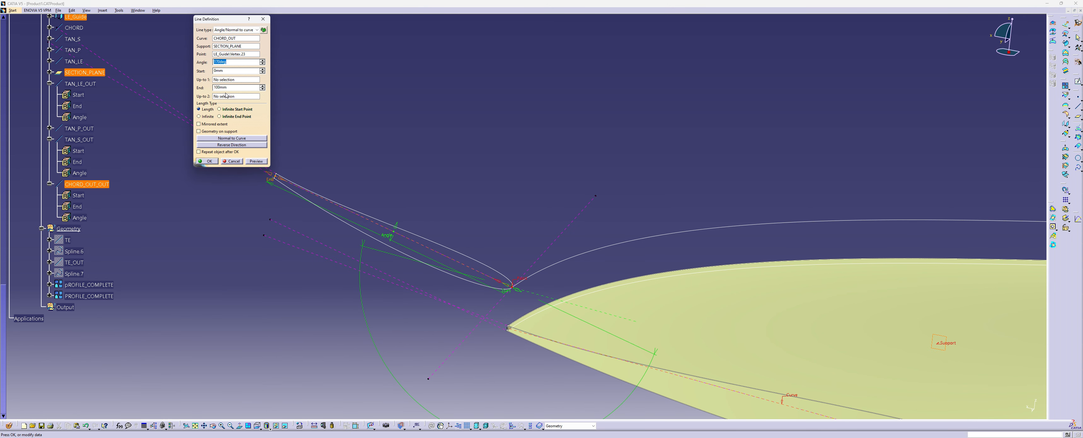
pyautogui.click(226, 88)
pyautogui.press('Return')
pyautogui.moveTo(225, 92); pyautogui.dragTo(517, 203, button='middle')
pyautogui.doubleClick(518, 203)
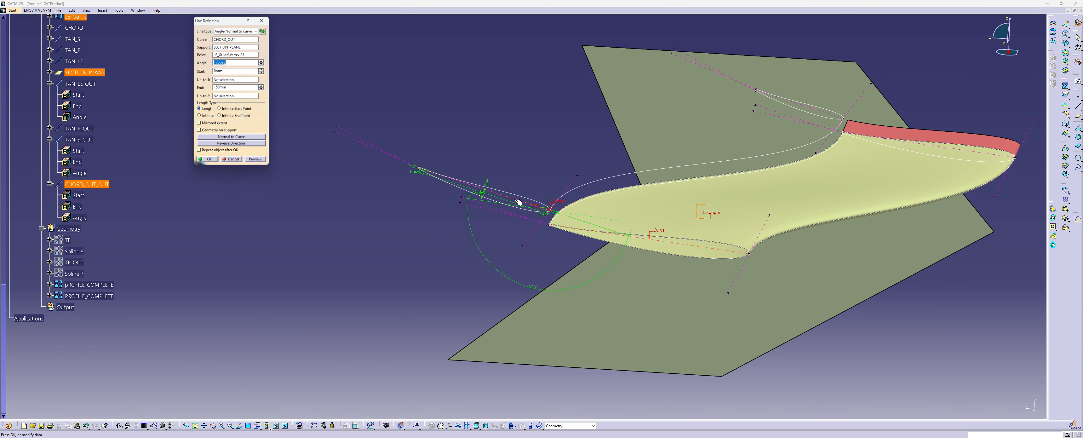
pyautogui.moveTo(492, 199)
pyautogui.mouseDown()
pyautogui.moveTo(482, 202)
pyautogui.moveTo(483, 190)
pyautogui.mouseUp()
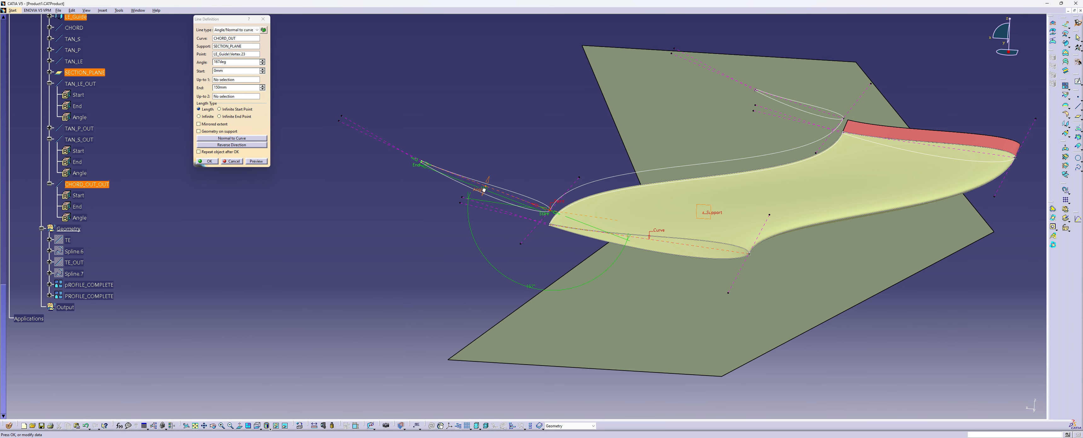
pyautogui.click(207, 161)
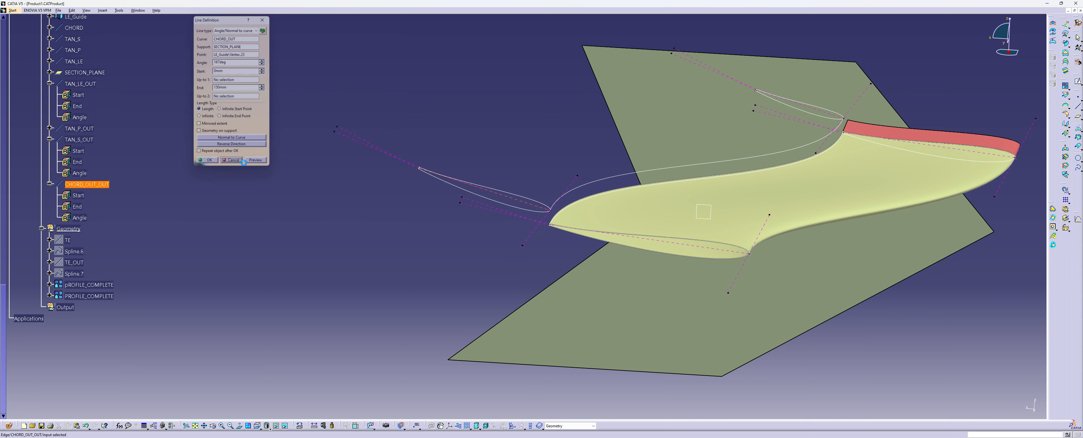
# Start a trailing-edge spline at the inboard section's TAN_P vertex, with its tangent direction along the Y Axis
pyautogui.moveTo(592, 271); pyautogui.dragTo(571, 276, button='middle')
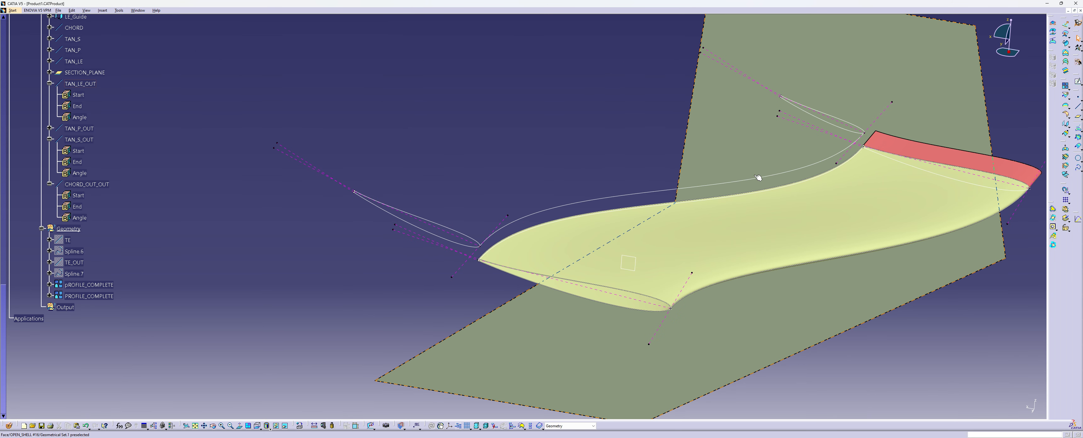
pyautogui.write('c:Circle')
pyautogui.click(1079, 169)
pyautogui.keyDown('ctrl'); pyautogui.moveTo(497, 176); pyautogui.dragTo(488, 95, button='middle'); pyautogui.keyUp('ctrl')
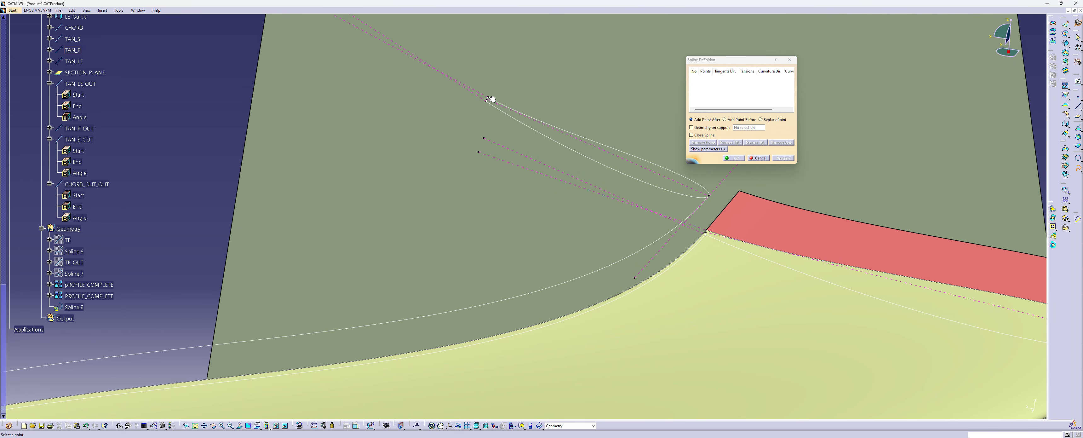
pyautogui.click(488, 99)
pyautogui.rightClick(727, 79)
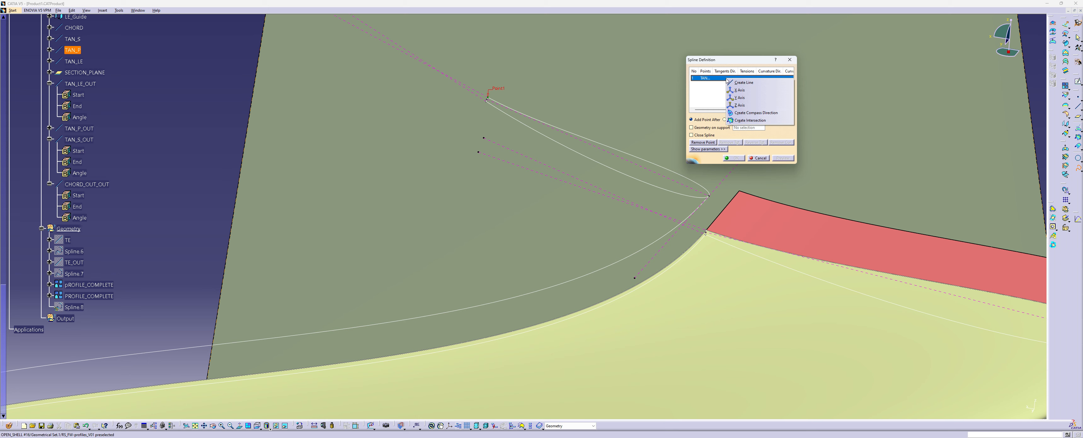
pyautogui.click(739, 97)
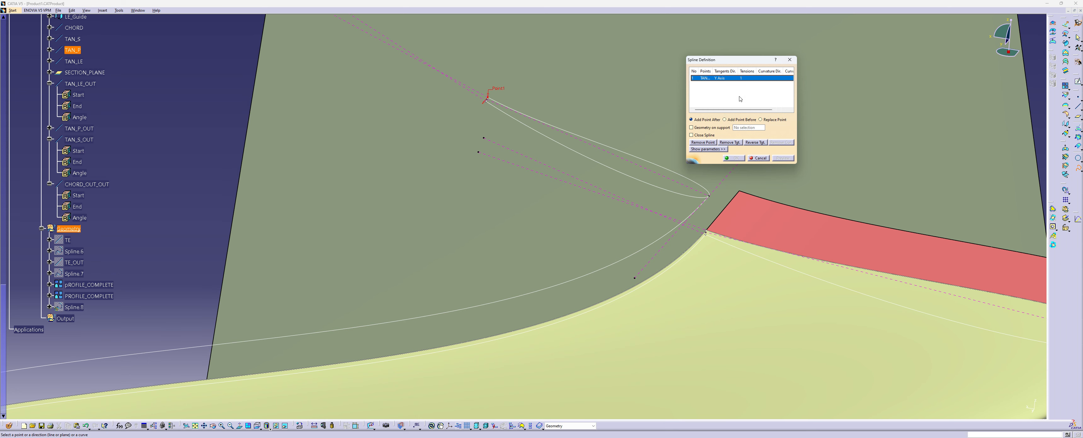
# End the spline at the outboard TAN_P_OUT vertex with a Y Axis tangent and create it
pyautogui.moveTo(287, 186); pyautogui.dragTo(424, 141, button='middle')
pyautogui.keyDown('ctrl'); pyautogui.moveTo(424, 141); pyautogui.dragTo(269, 200, button='middle'); pyautogui.keyUp('ctrl')
pyautogui.moveTo(269, 201); pyautogui.dragTo(523, 106, button='middle')
pyautogui.moveTo(299, 167); pyautogui.dragTo(600, 206, button='middle')
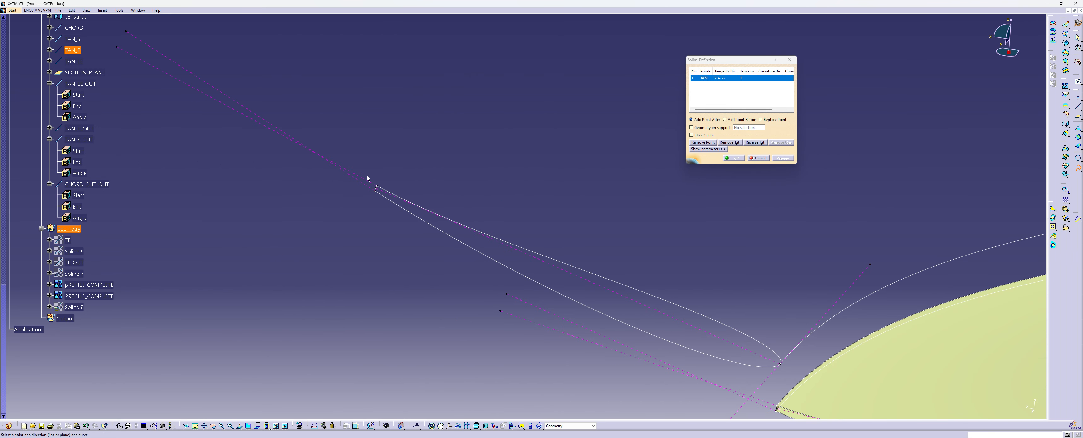
pyautogui.click(379, 187)
pyautogui.rightClick(718, 87)
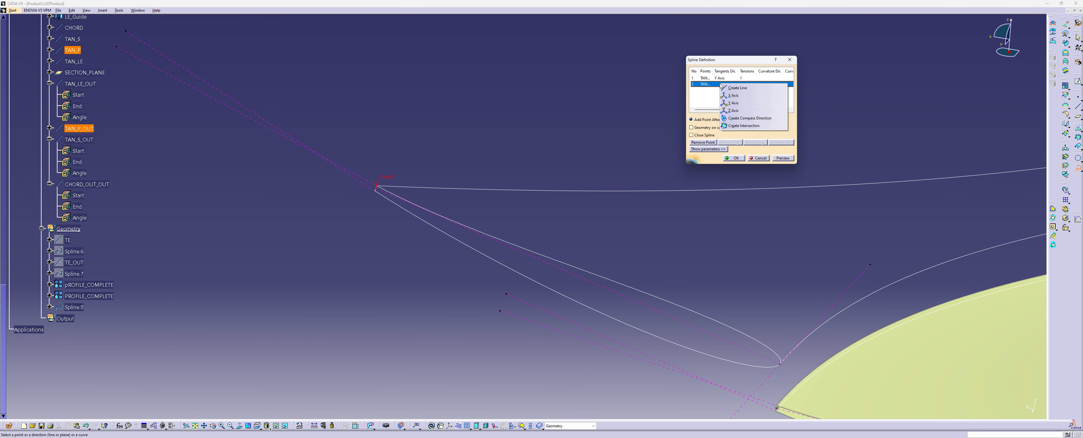
pyautogui.click(729, 111)
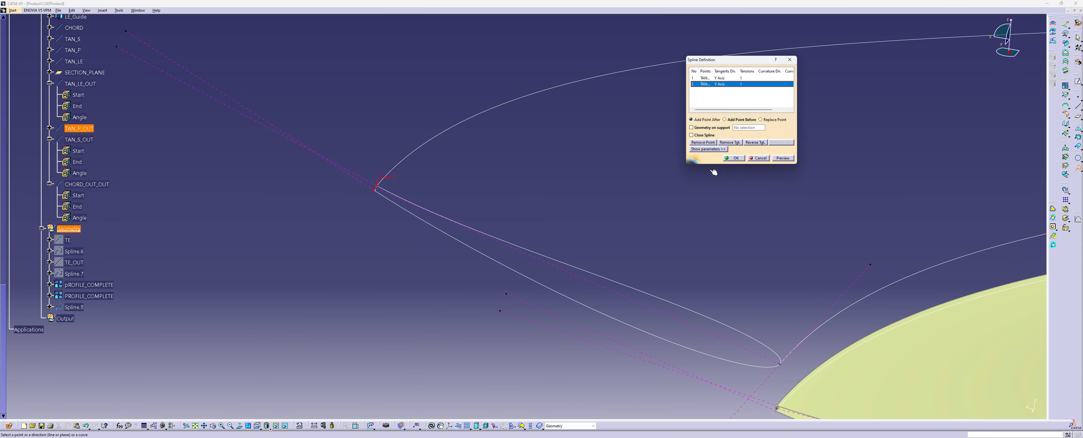
pyautogui.moveTo(650, 195); pyautogui.dragTo(694, 327, button='middle')
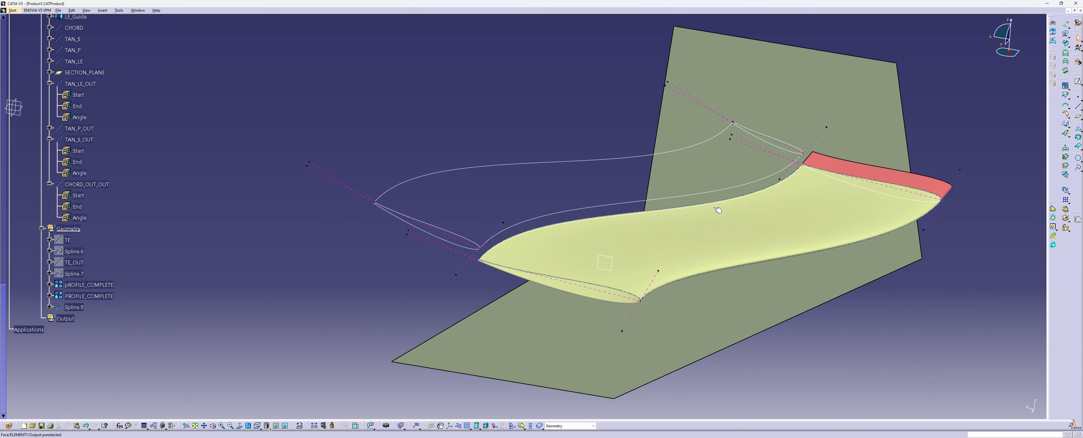
# Start a second trailing-edge spline at the inboard section's TAN_S vertex, tangent to the Y Axis
pyautogui.click(1078, 168)
pyautogui.moveTo(633, 149); pyautogui.dragTo(504, 160, button='middle')
pyautogui.keyDown('ctrl'); pyautogui.moveTo(503, 159); pyautogui.dragTo(459, 162, button='middle'); pyautogui.keyUp('ctrl')
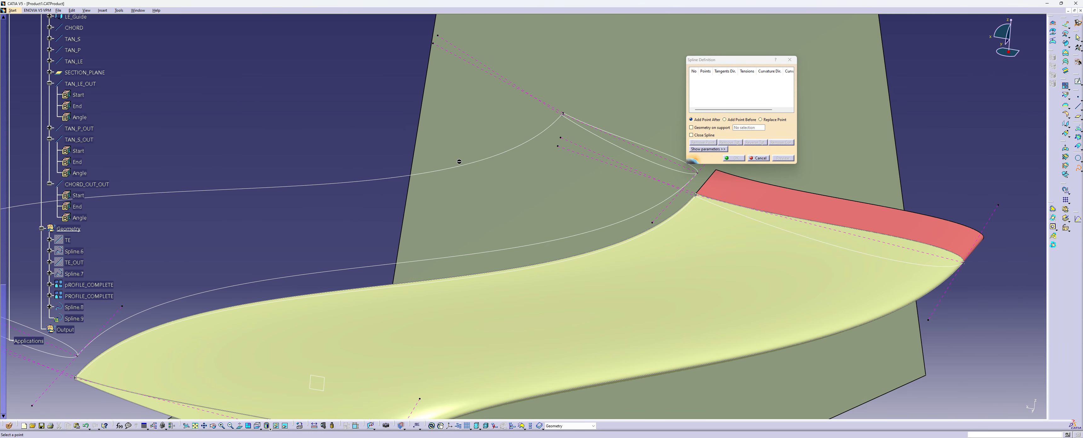
pyautogui.click(563, 114)
pyautogui.rightClick(718, 79)
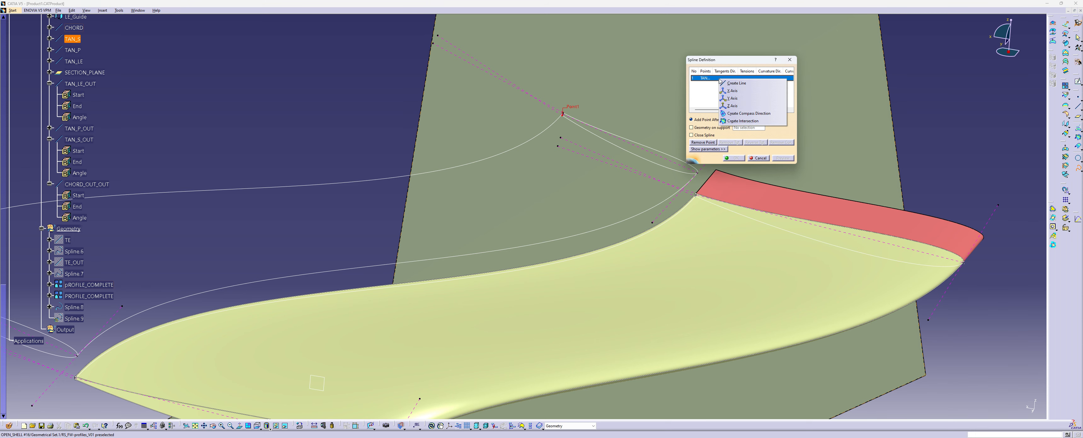
pyautogui.click(744, 100)
# End the second spline at the outboard TAN_S_OUT vertex with a Y Axis tangent and create it
pyautogui.moveTo(589, 176); pyautogui.dragTo(311, 190, button='middle')
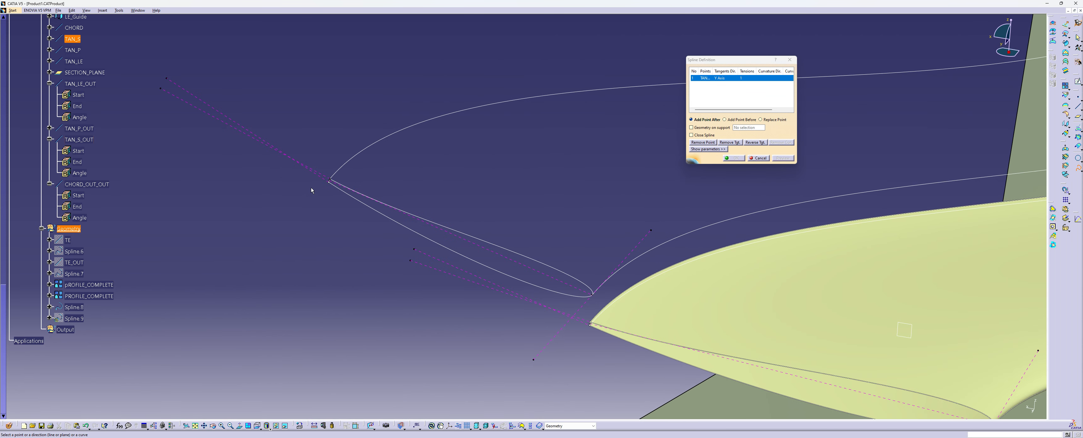
pyautogui.click(329, 181)
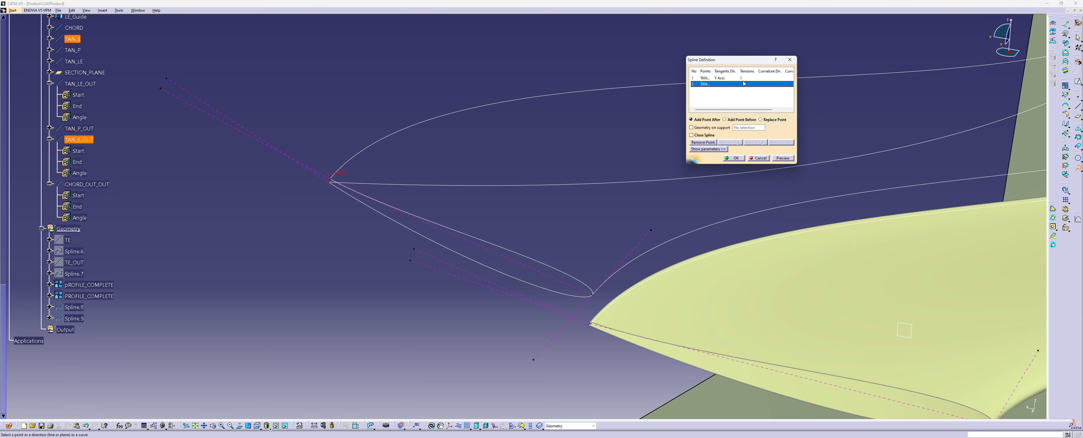
pyautogui.rightClick(720, 86)
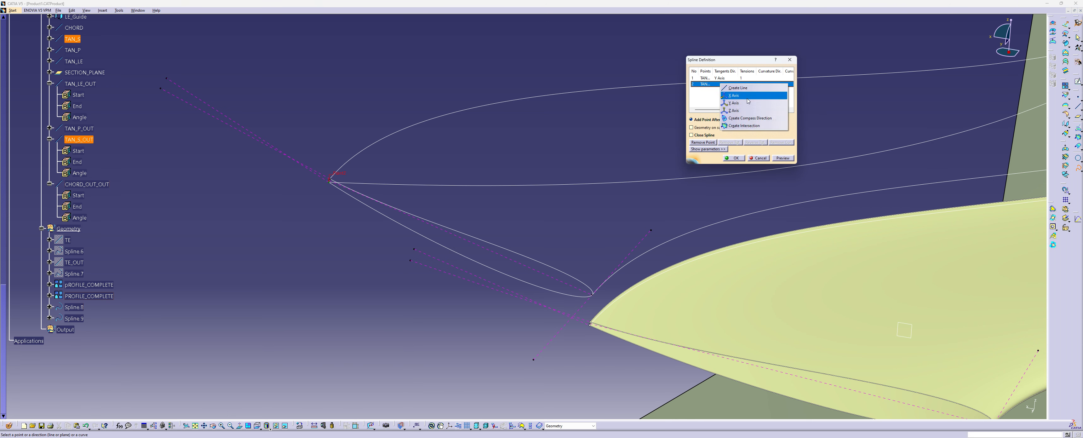
pyautogui.click(738, 103)
pyautogui.click(732, 159)
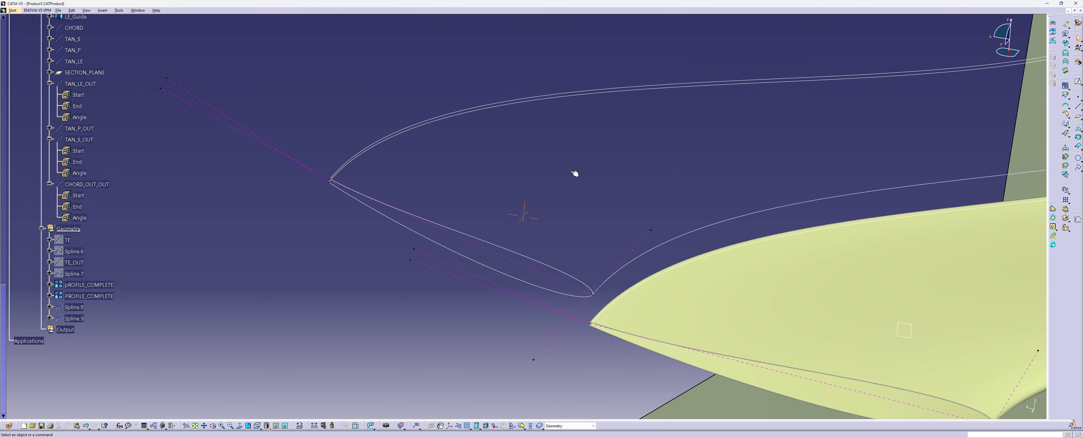
pyautogui.moveTo(575, 171); pyautogui.dragTo(668, 83, button='middle')
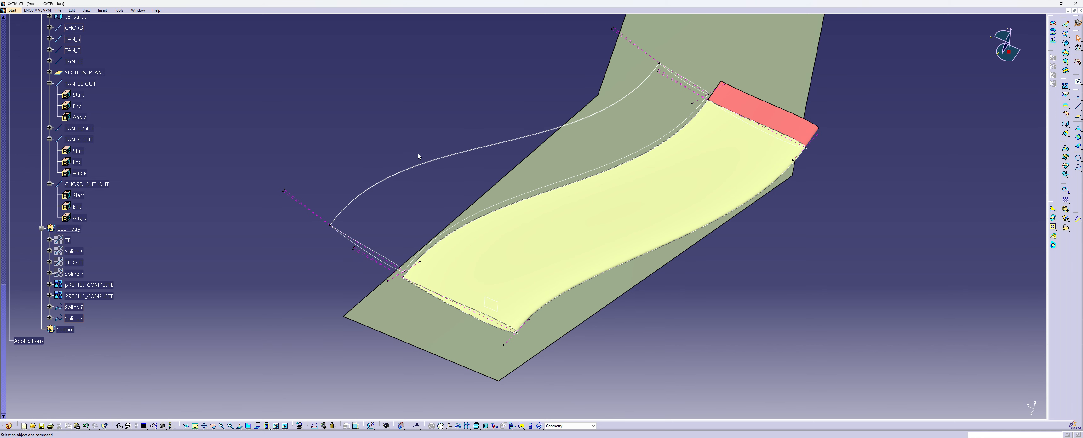
pyautogui.moveTo(469, 157); pyautogui.dragTo(404, 119, button='middle')
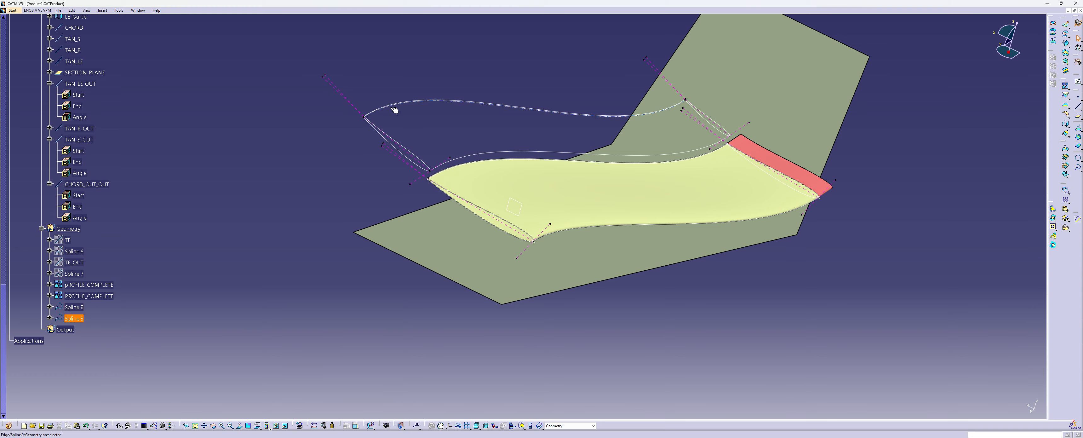
pyautogui.moveTo(593, 126); pyautogui.dragTo(492, 156, button='middle')
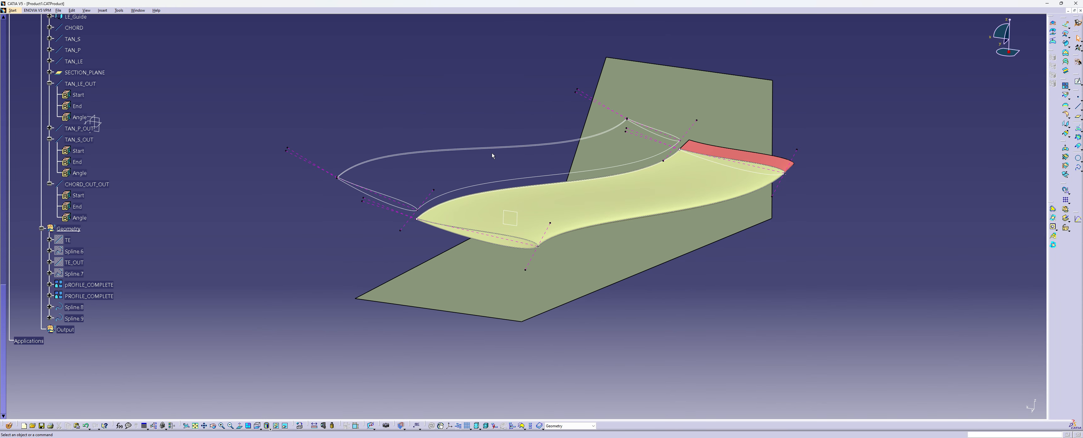
pyautogui.moveTo(673, 176); pyautogui.dragTo(645, 223, button='middle')
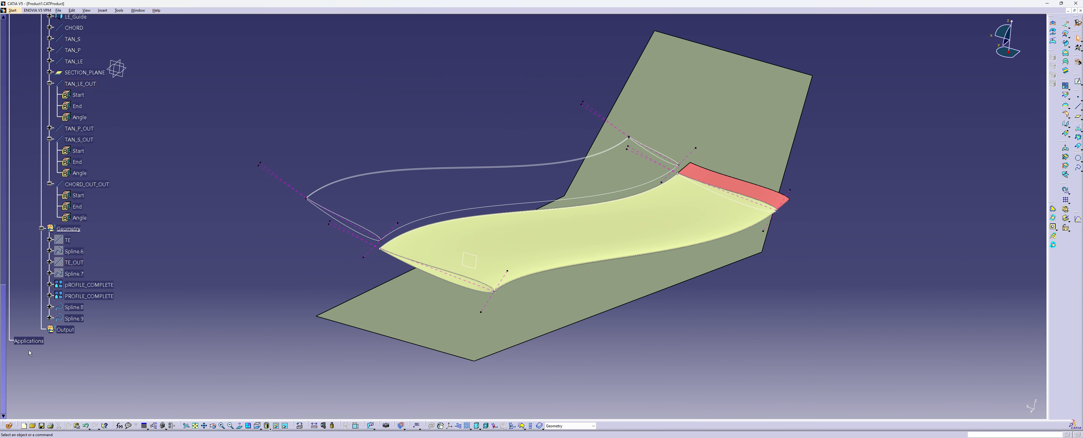
# Make Output the work object and extrude the inboard PROFILE_COMPLETE curve along the Y Component with the direction reversed
pyautogui.rightClick(70, 330)
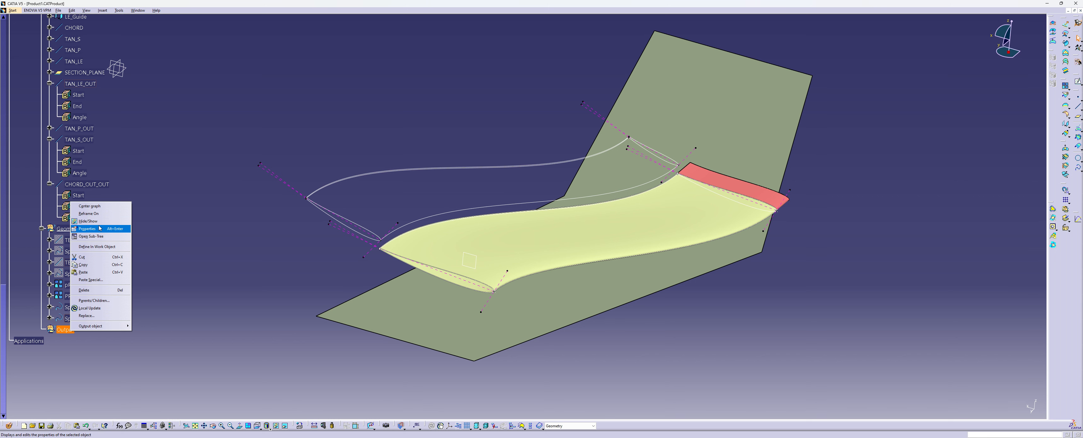
pyautogui.click(96, 246)
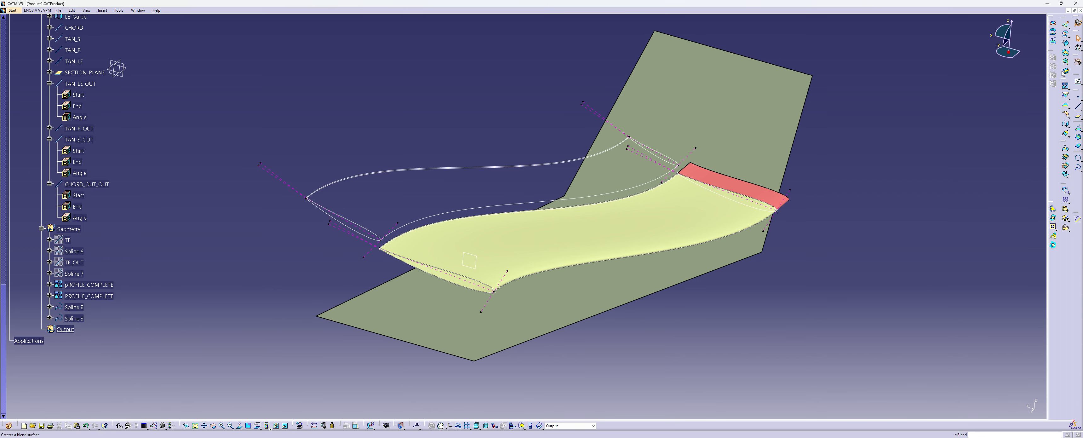
pyautogui.click(1063, 22)
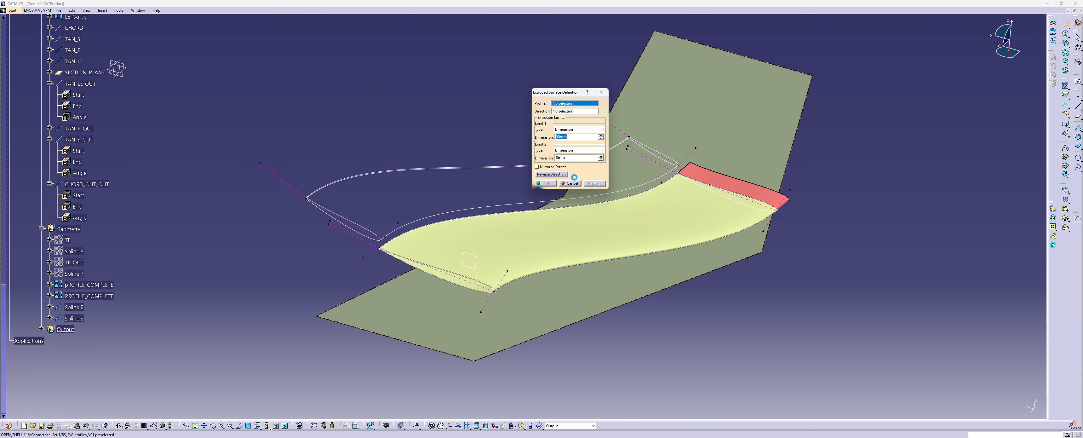
pyautogui.click(652, 150)
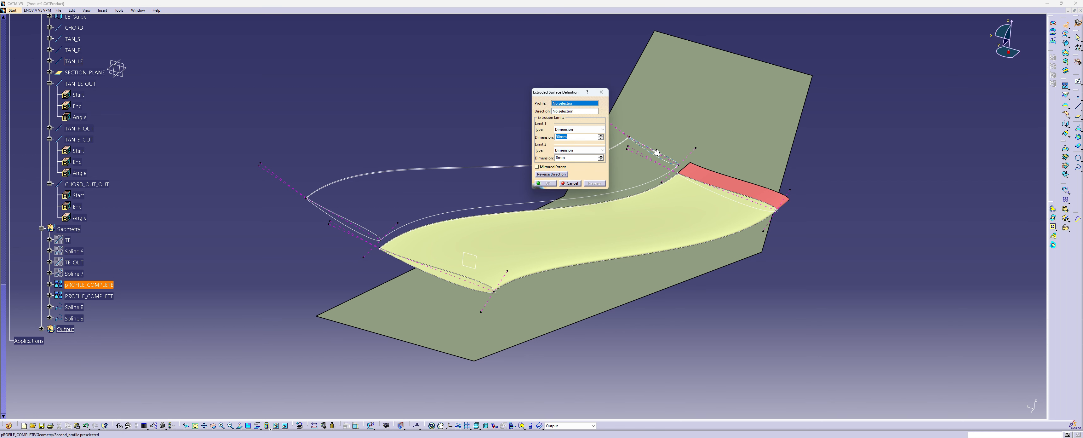
pyautogui.rightClick(558, 110)
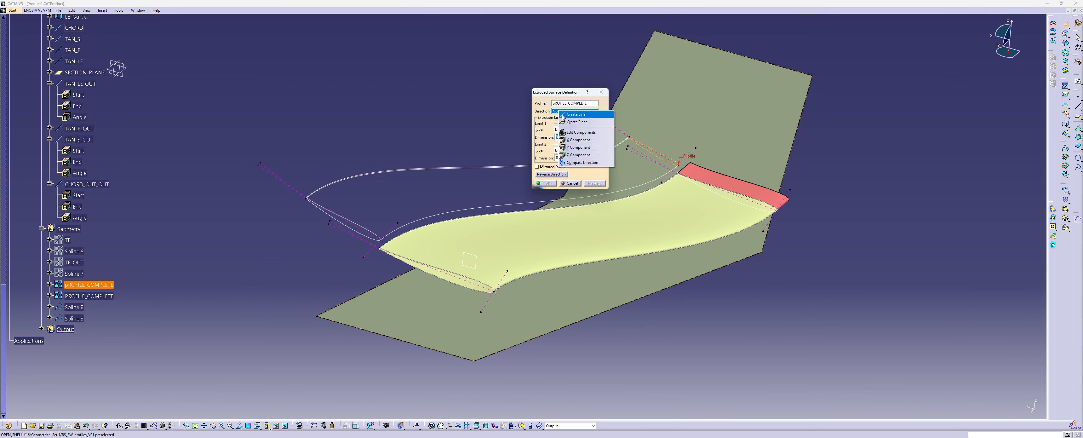
pyautogui.click(585, 147)
pyautogui.click(551, 174)
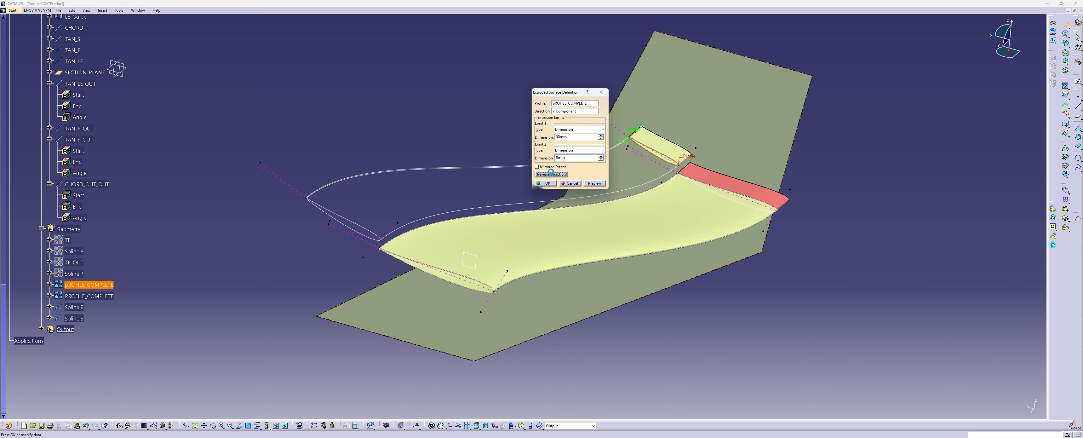
pyautogui.click(547, 184)
# Recolour the extruded inboard surface light red to match the main profile's reference surface
pyautogui.rightClick(665, 143)
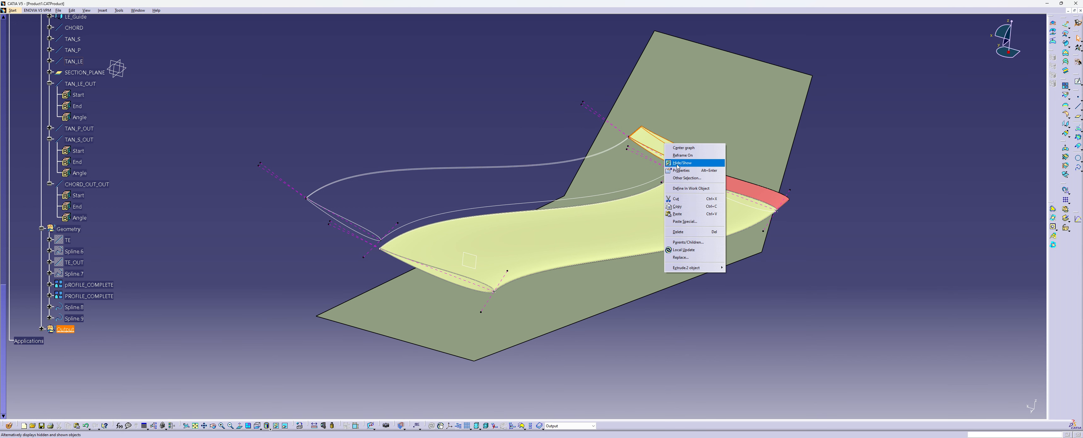
pyautogui.click(679, 171)
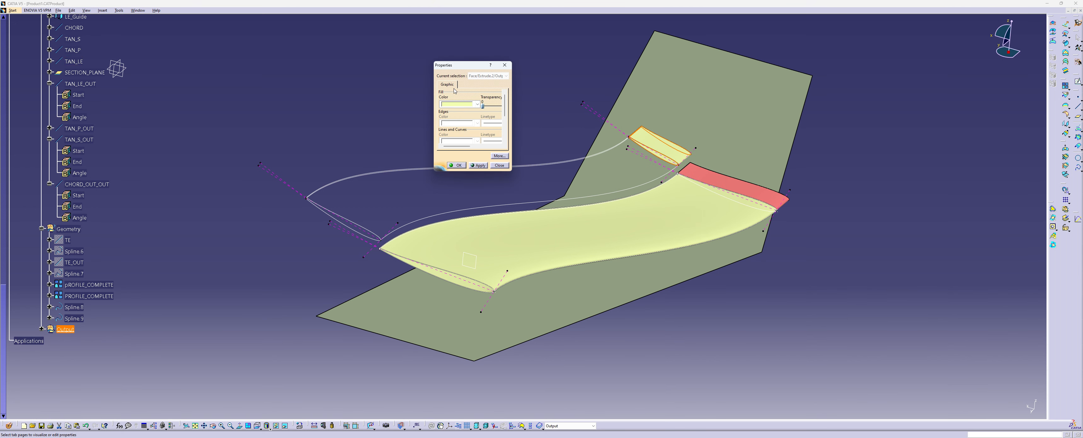
pyautogui.click(468, 104)
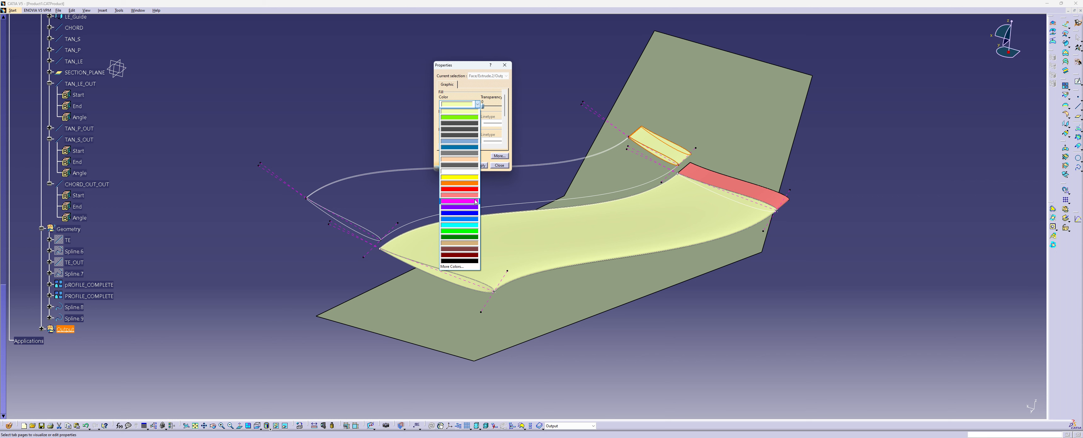
pyautogui.click(469, 202)
pyautogui.click(476, 166)
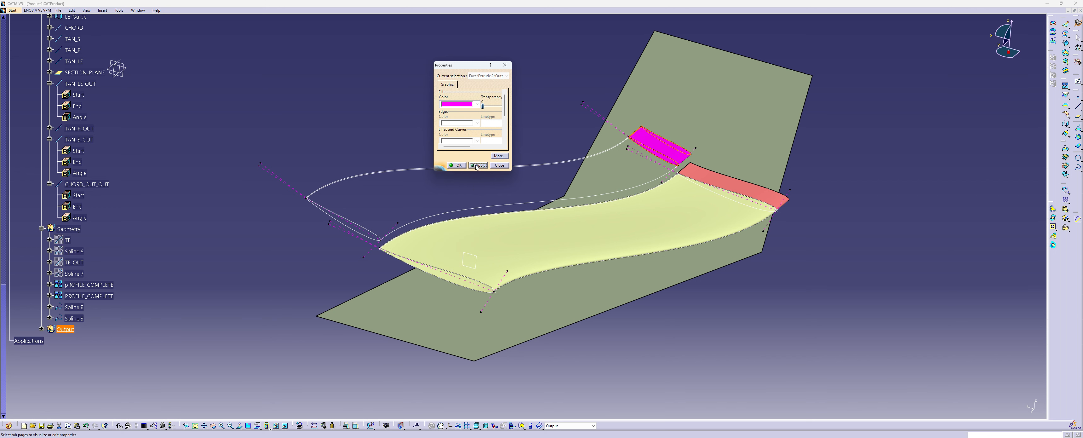
pyautogui.click(477, 105)
pyautogui.click(469, 195)
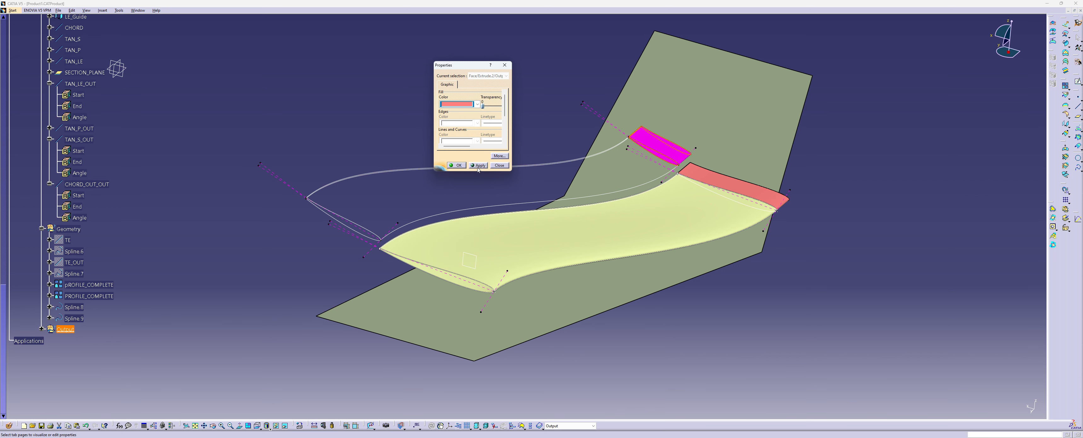
pyautogui.click(478, 165)
pyautogui.click(456, 165)
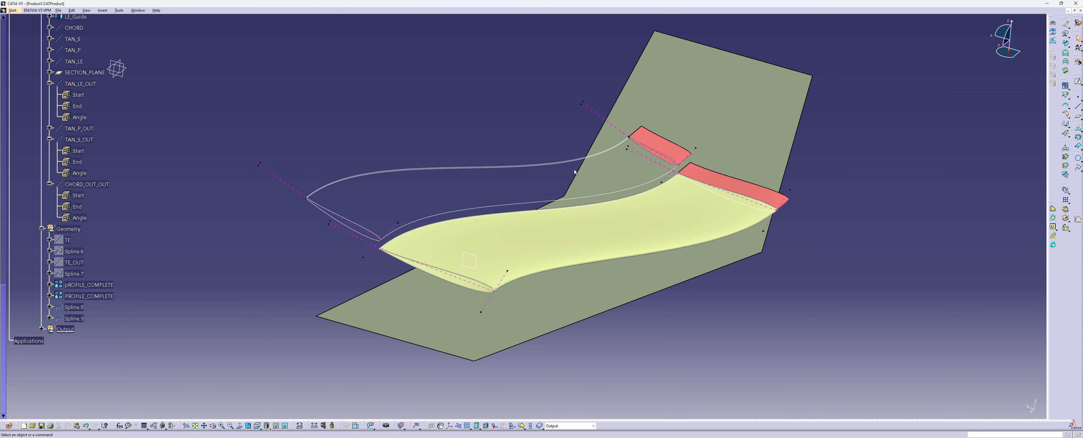
# Rename the extruded surface in the Output set as REF_SURF_IN
pyautogui.click(40, 329)
pyautogui.click(75, 341)
pyautogui.rightClick(75, 340)
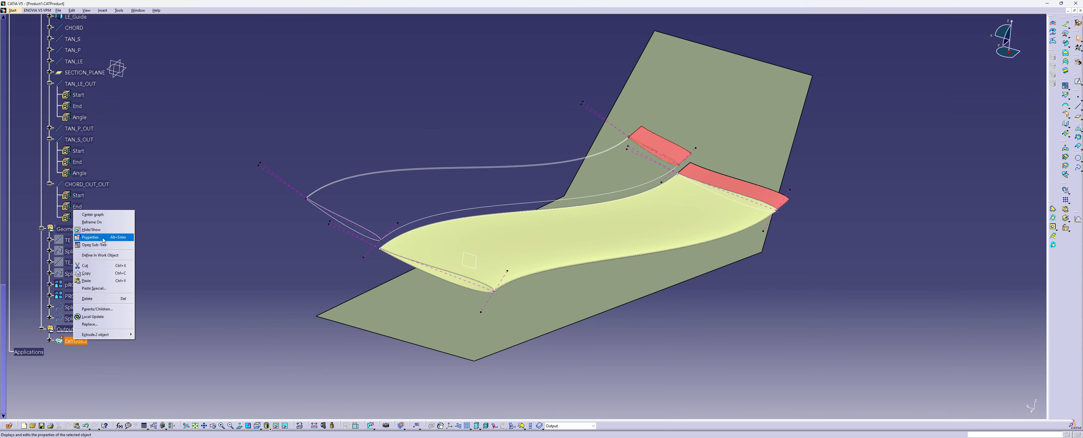
pyautogui.click(103, 238)
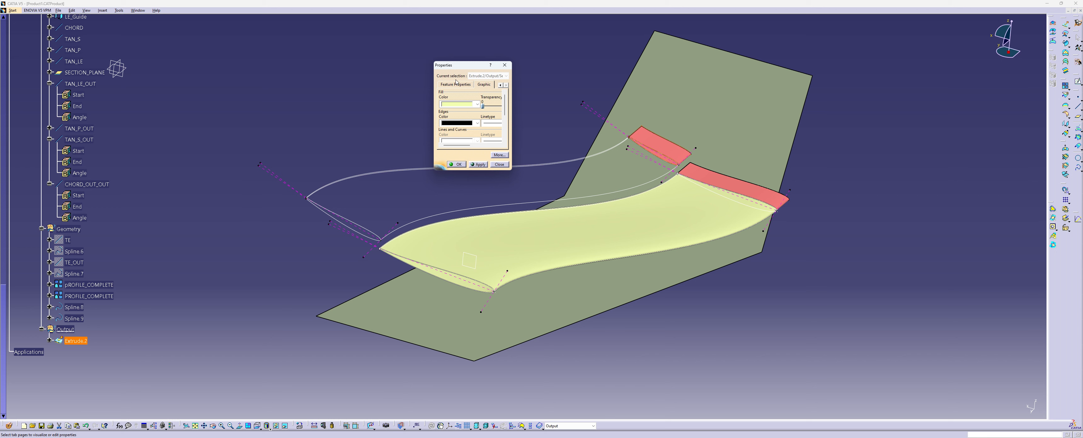
pyautogui.click(456, 84)
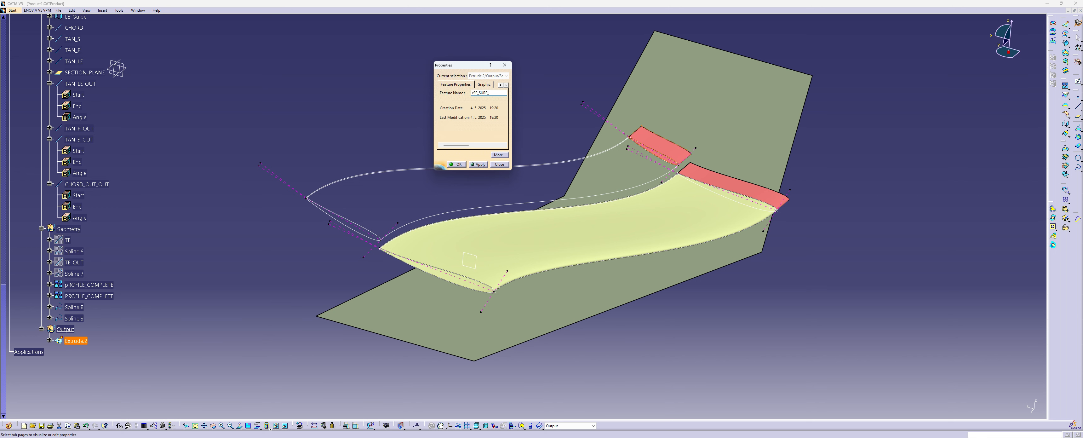
pyautogui.press('Return')
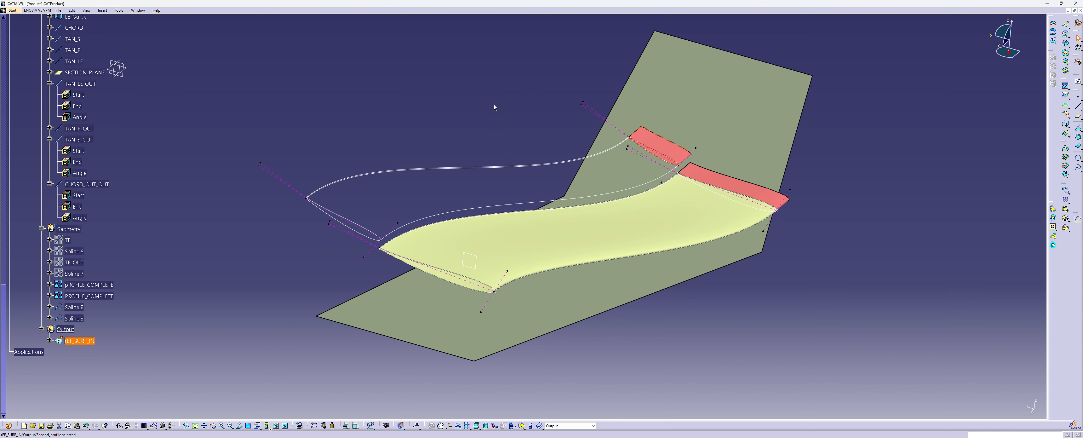
# Start a multi-sections surface from the inboard profile, tangent to REF_SURF_IN, to the outboard profile
pyautogui.moveTo(572, 234); pyautogui.dragTo(568, 158, button='middle')
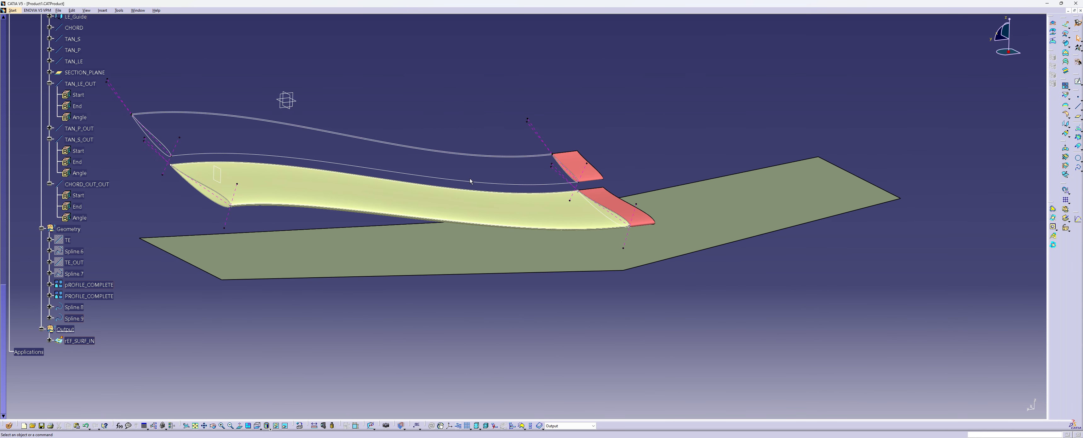
pyautogui.moveTo(672, 128); pyautogui.dragTo(751, 174, button='middle')
pyautogui.moveTo(460, 228); pyautogui.dragTo(779, 98, button='middle')
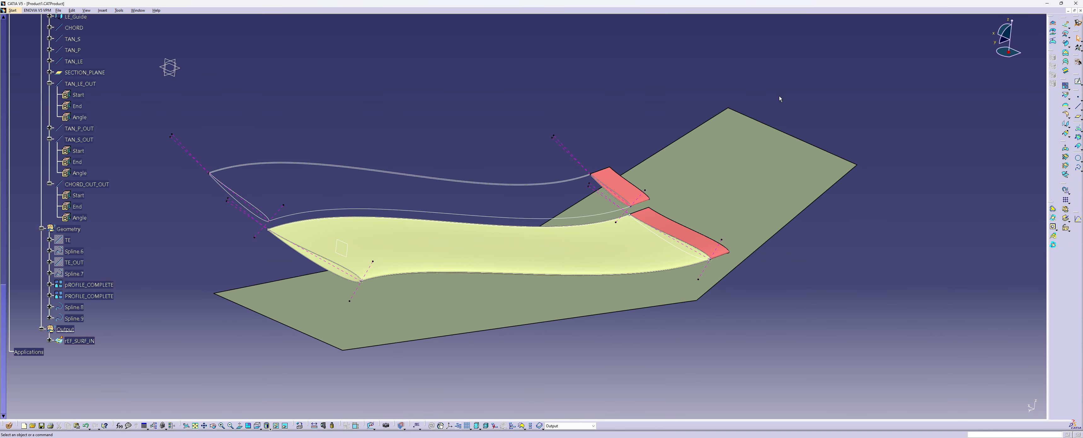
pyautogui.click(1063, 125)
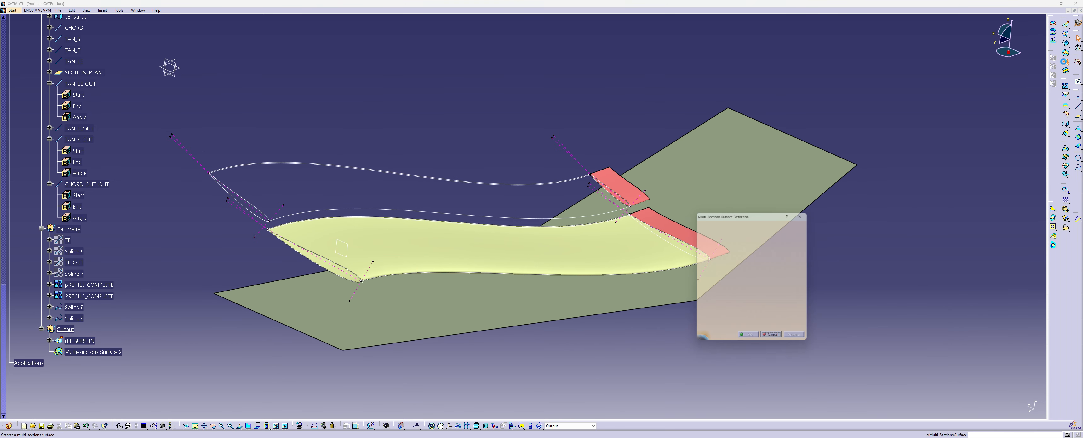
pyautogui.click(610, 206)
pyautogui.moveTo(413, 206); pyautogui.dragTo(544, 188, button='middle')
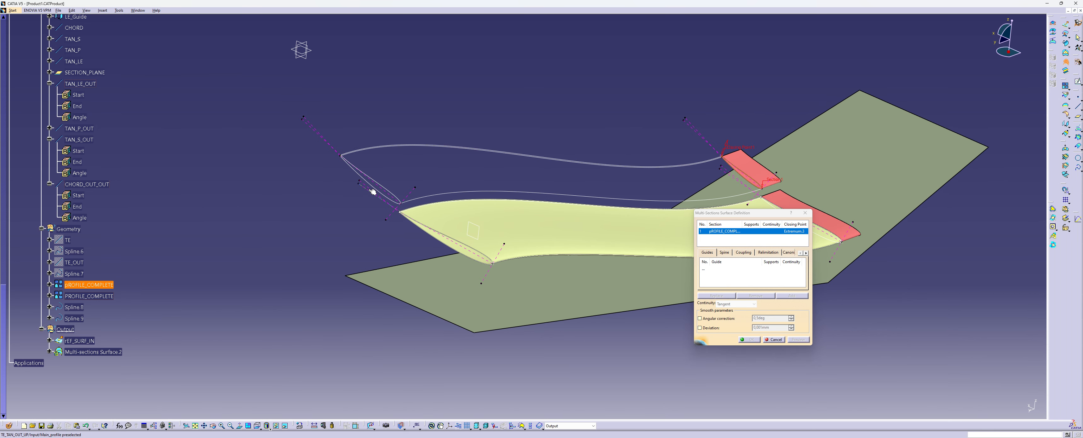
pyautogui.click(757, 170)
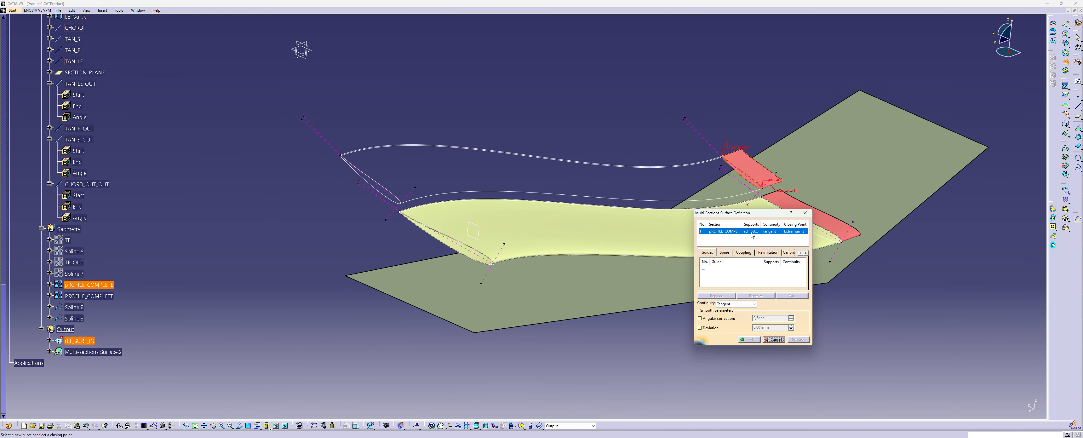
pyautogui.click(393, 194)
# Examine the closing points and their directions at the trailing edges of both sections
pyautogui.moveTo(372, 175); pyautogui.dragTo(387, 154, button='middle')
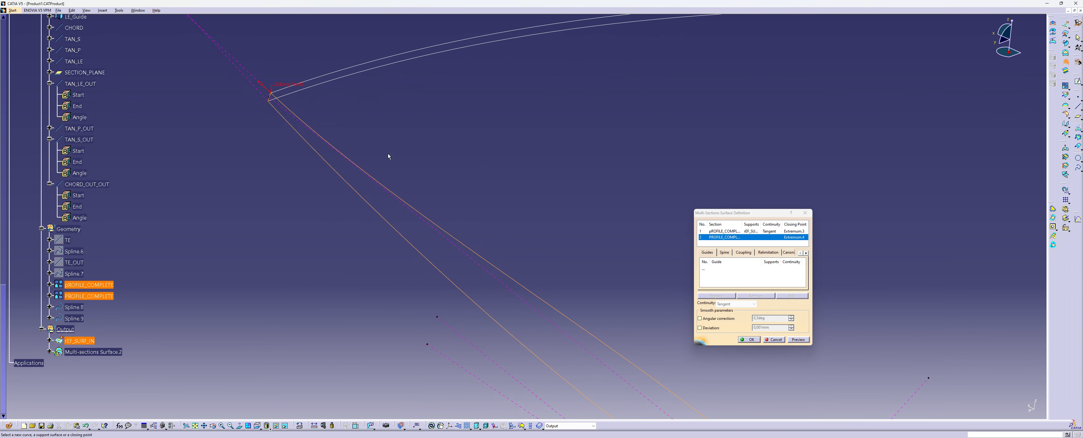
pyautogui.moveTo(299, 151); pyautogui.dragTo(484, 209, button='middle')
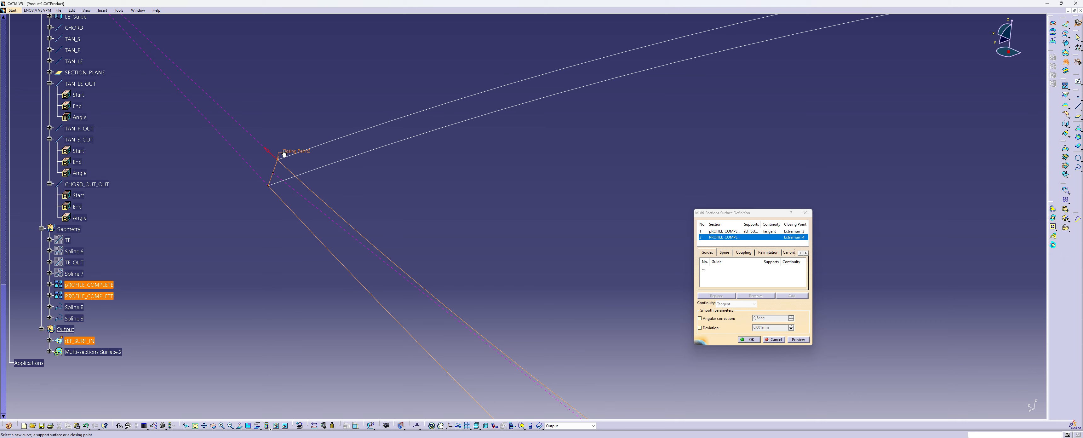
pyautogui.moveTo(311, 179); pyautogui.dragTo(25, 165, button='middle')
pyautogui.moveTo(510, 232); pyautogui.dragTo(27, 171, button='middle')
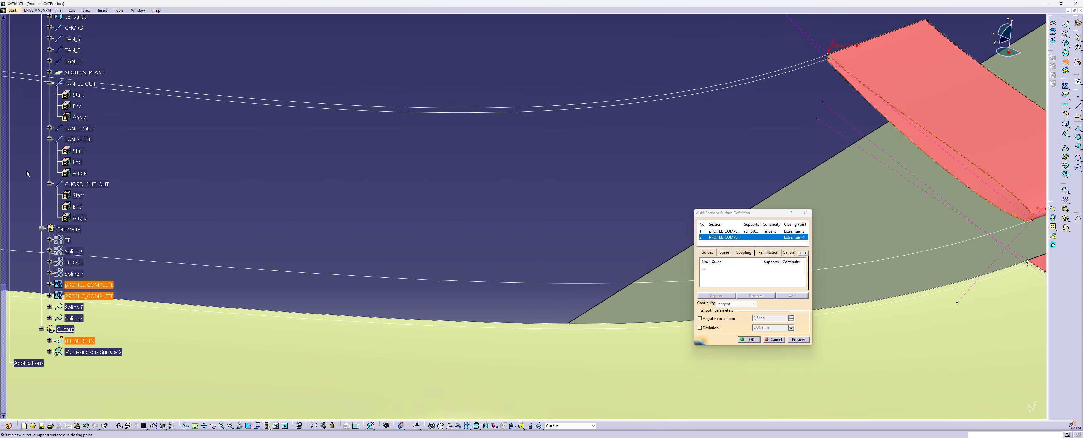
pyautogui.moveTo(328, 176); pyautogui.dragTo(135, 280, button='middle')
pyautogui.moveTo(468, 227)
pyautogui.mouseDown(button='middle')
pyautogui.moveTo(186, 306)
pyautogui.moveTo(217, 252)
pyautogui.moveTo(653, 191)
pyautogui.mouseUp(button='middle')
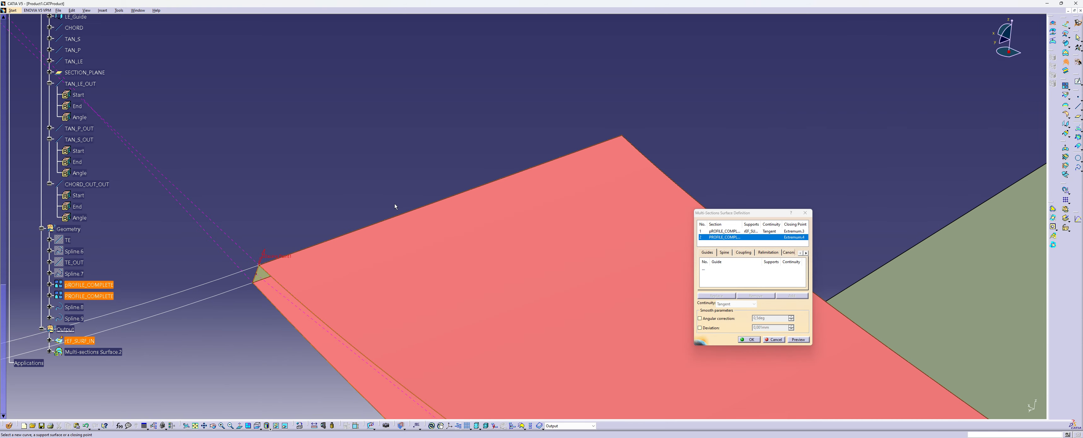
pyautogui.moveTo(394, 205); pyautogui.dragTo(486, 152, button='middle')
pyautogui.moveTo(329, 387)
pyautogui.mouseDown(button='middle')
pyautogui.moveTo(283, 183)
pyautogui.moveTo(271, 182)
pyautogui.mouseUp(button='middle')
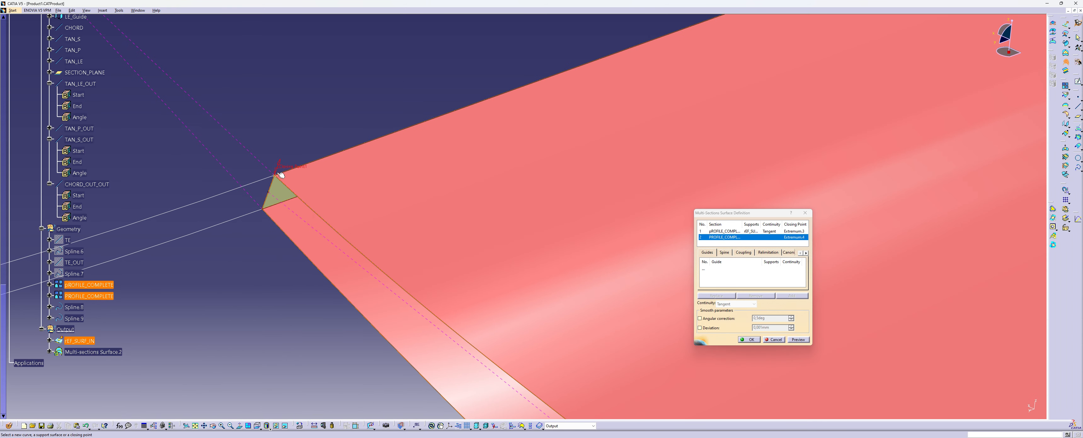
pyautogui.moveTo(281, 225); pyautogui.dragTo(388, 247, button='middle')
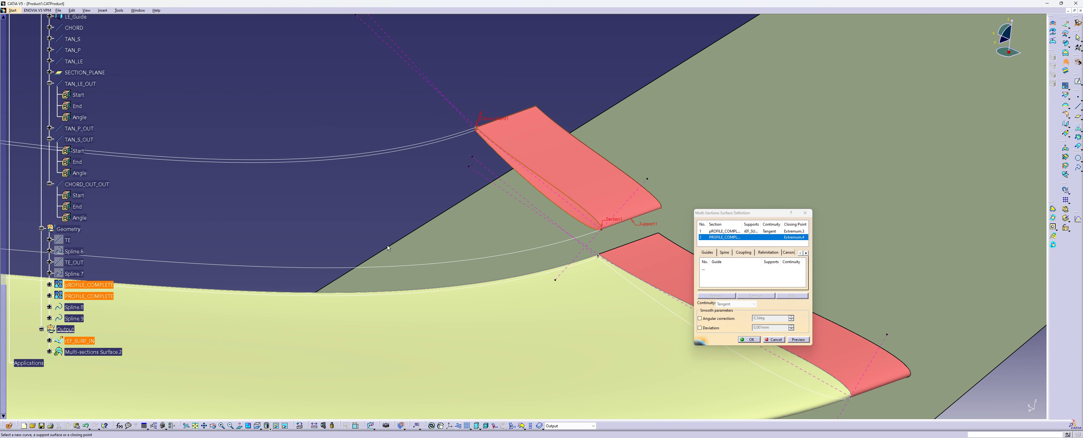
# Add LE_Guide and both trailing-edge splines as the surface's guides and preview it
pyautogui.click(709, 283)
pyautogui.click(494, 260)
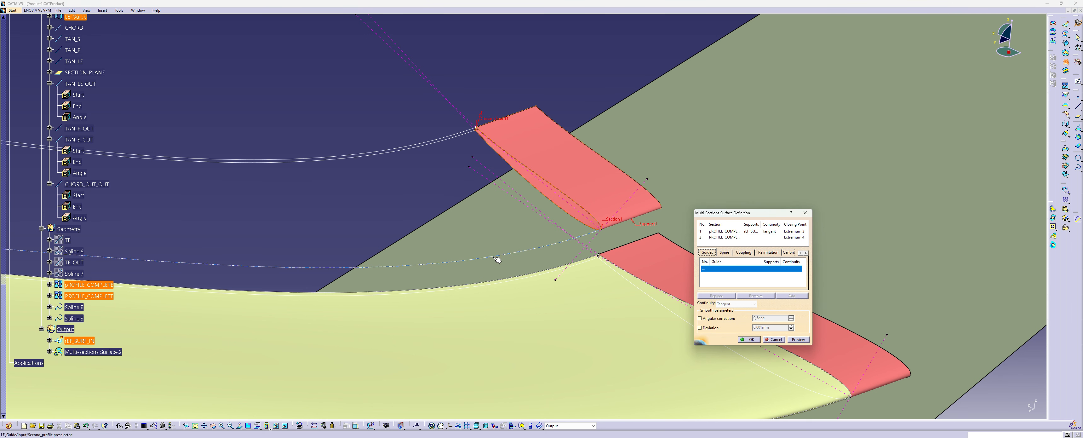
pyautogui.click(369, 158)
pyautogui.click(366, 154)
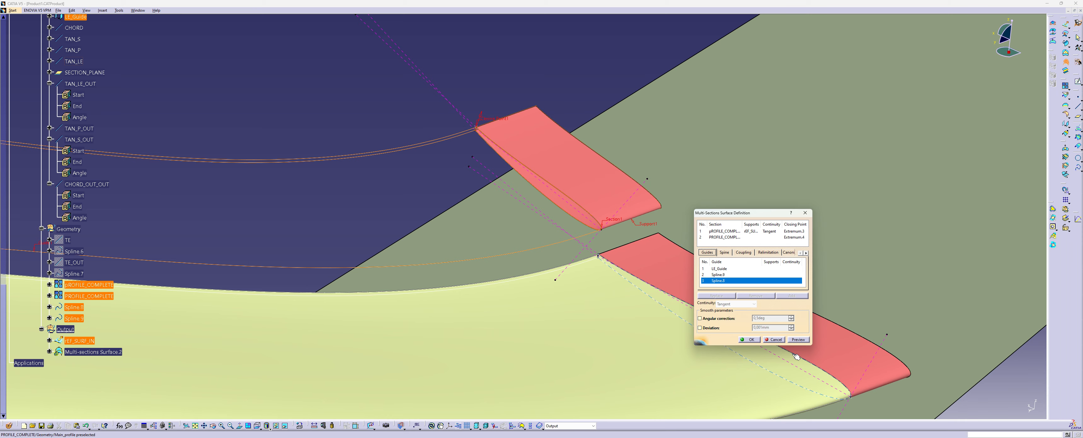
pyautogui.click(796, 340)
pyautogui.moveTo(334, 283); pyautogui.dragTo(490, 258, button='middle')
# Set the sections coupling to Tangency then curvature and create the second profile's multi-sections surface
pyautogui.click(746, 253)
pyautogui.click(771, 261)
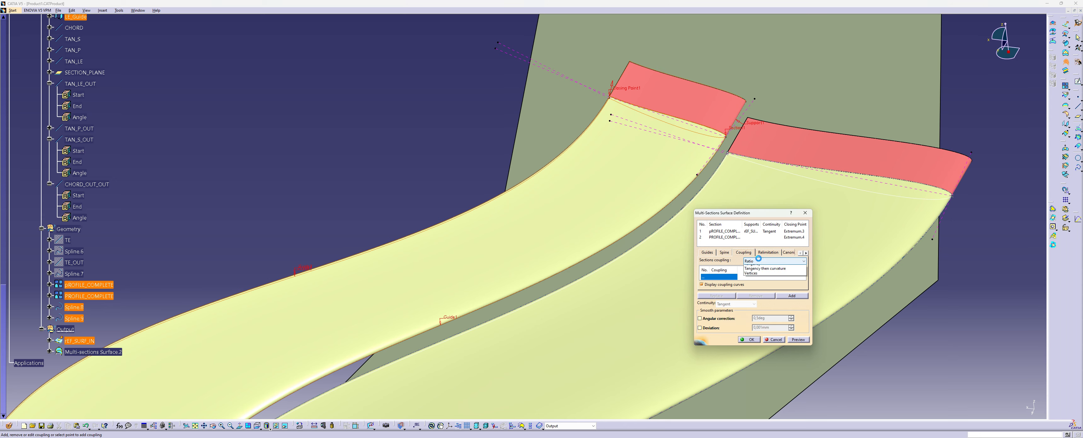
pyautogui.click(771, 276)
pyautogui.click(801, 341)
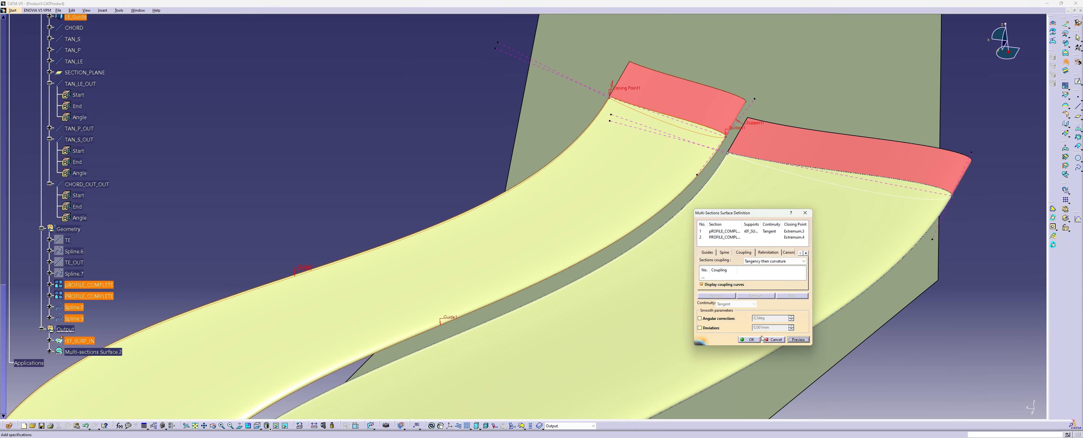
pyautogui.moveTo(346, 303); pyautogui.dragTo(433, 261, button='middle')
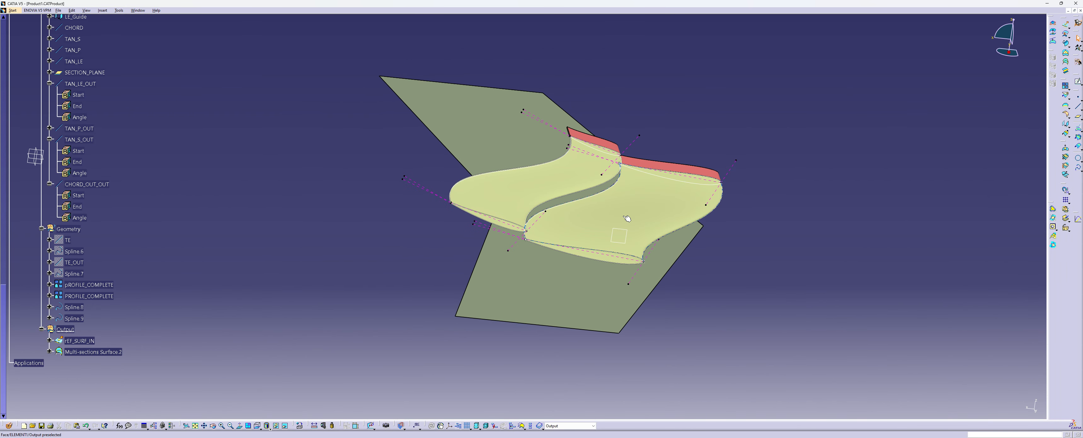
# Set the end length of the second profile's inboard CHORD line to 150 mm
pyautogui.moveTo(627, 218); pyautogui.dragTo(563, 191, button='middle')
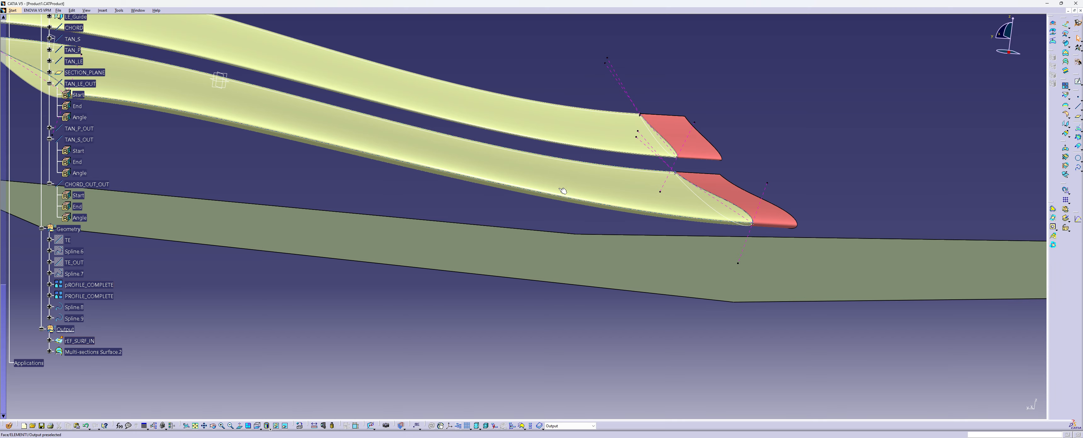
pyautogui.moveTo(528, 158); pyautogui.dragTo(592, 140, button='middle')
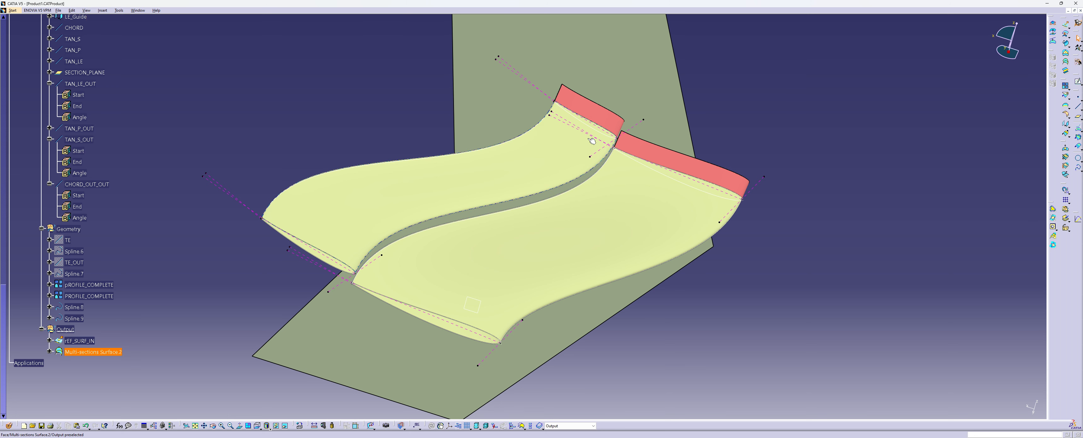
pyautogui.doubleClick(604, 131)
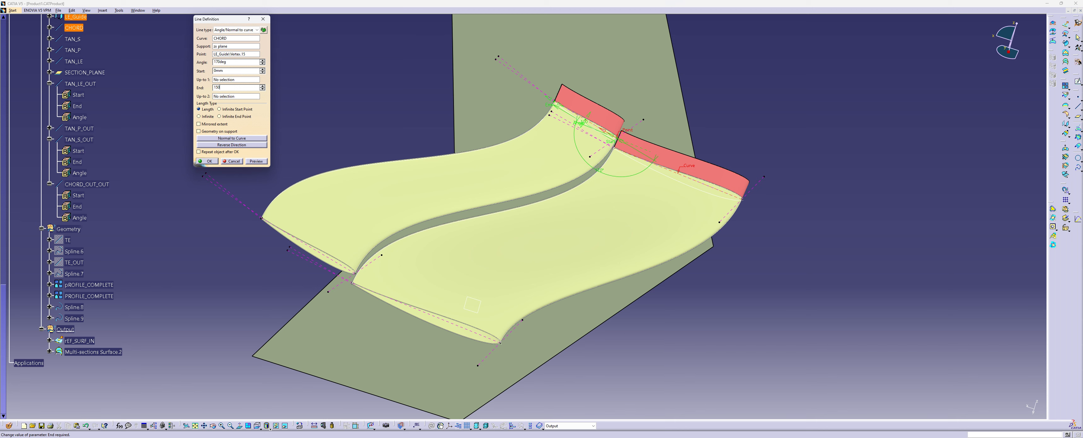
pyautogui.press('Return')
pyautogui.moveTo(309, 128); pyautogui.dragTo(507, 109, button='middle')
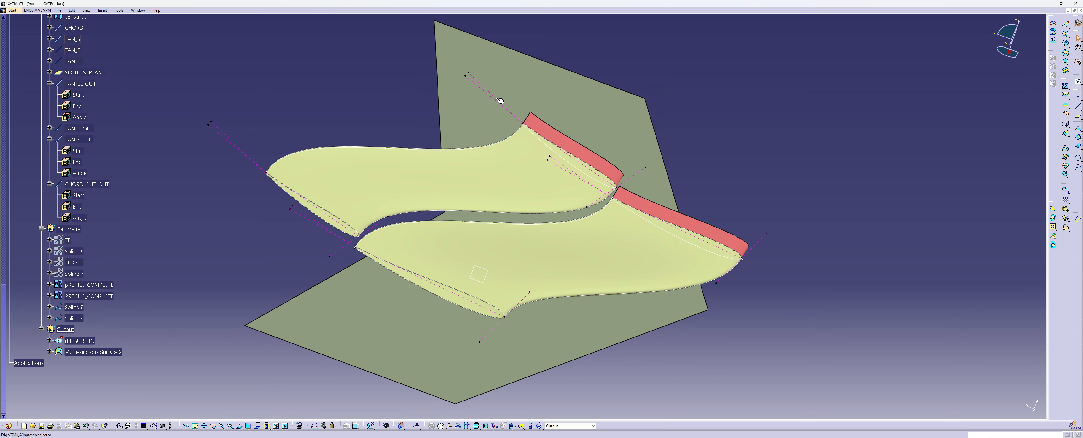
pyautogui.doubleClick(500, 101)
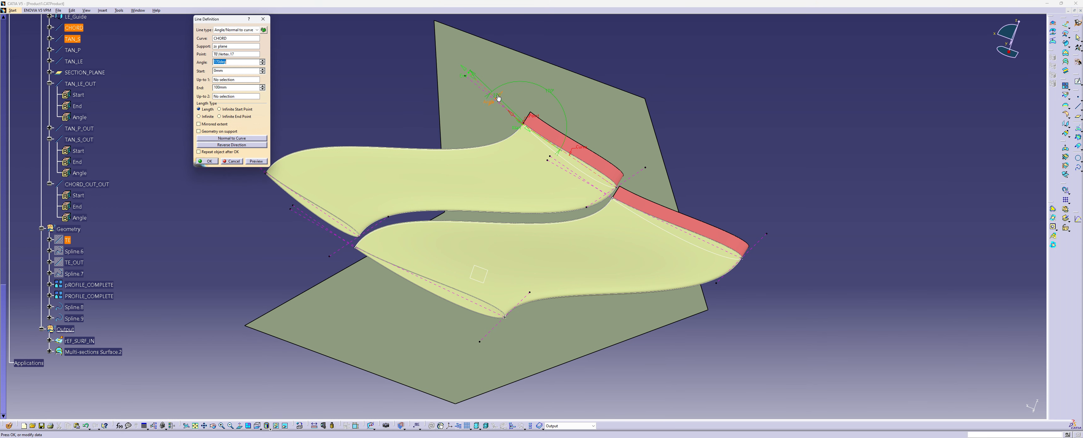
pyautogui.moveTo(500, 97)
pyautogui.mouseDown()
pyautogui.moveTo(519, 97)
pyautogui.moveTo(486, 101)
pyautogui.mouseUp()
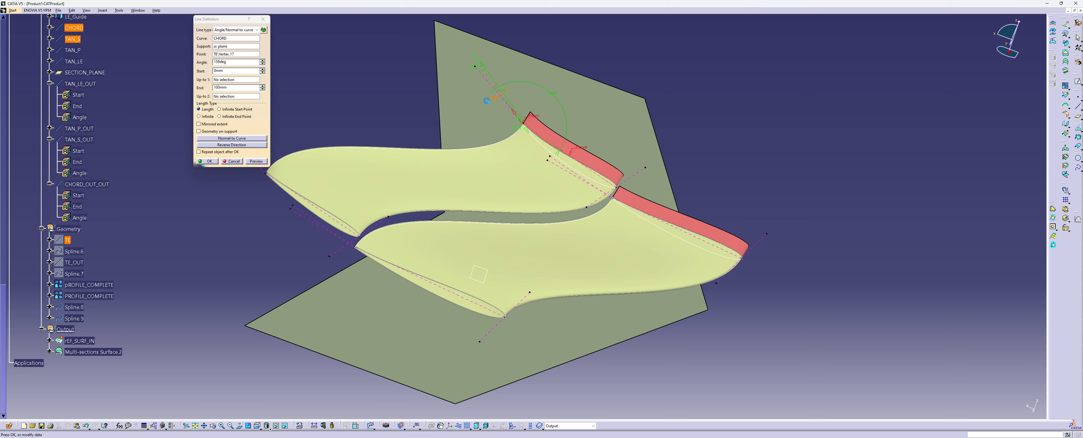
pyautogui.click(232, 162)
pyautogui.moveTo(450, 176); pyautogui.dragTo(572, 191, button='middle')
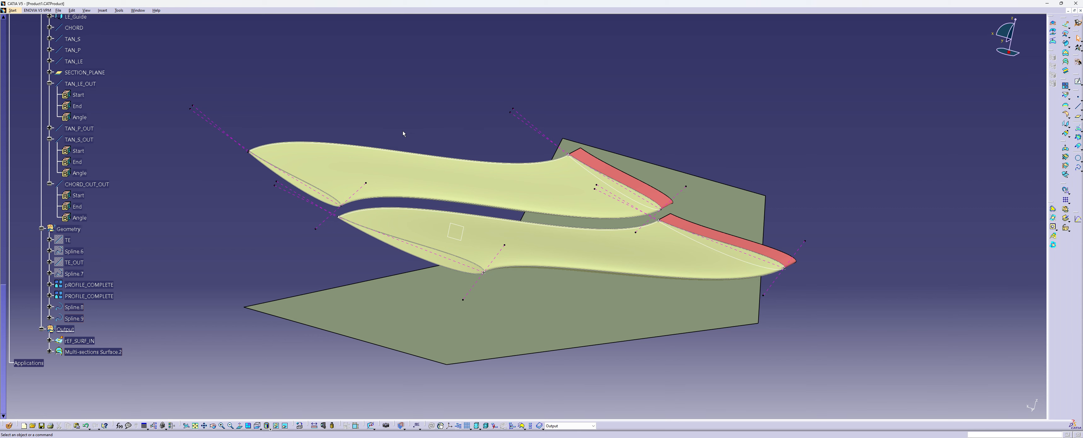
pyautogui.moveTo(405, 129); pyautogui.dragTo(429, 190, button='middle')
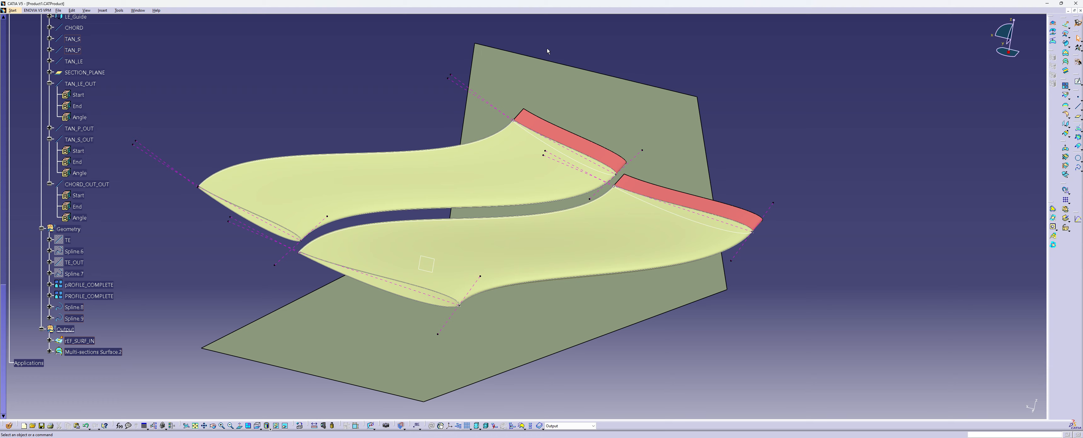
pyautogui.moveTo(492, 155); pyautogui.dragTo(462, 176, button='middle')
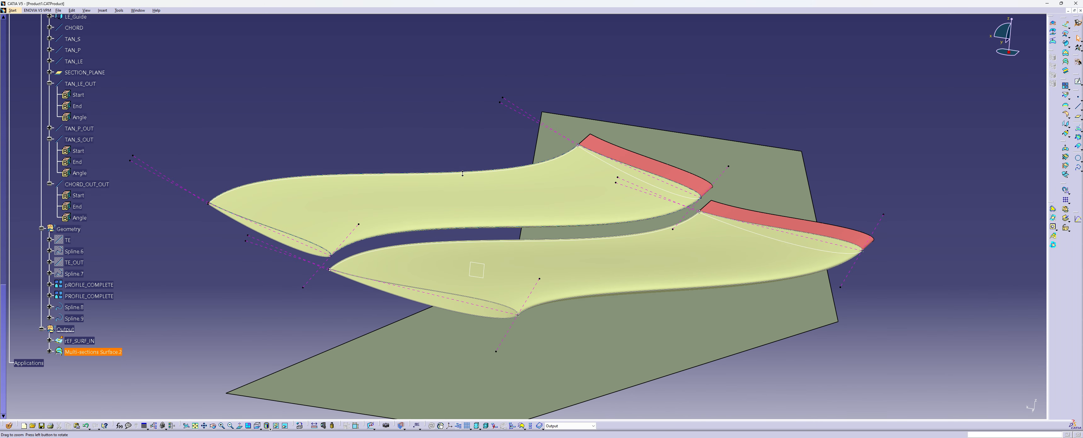